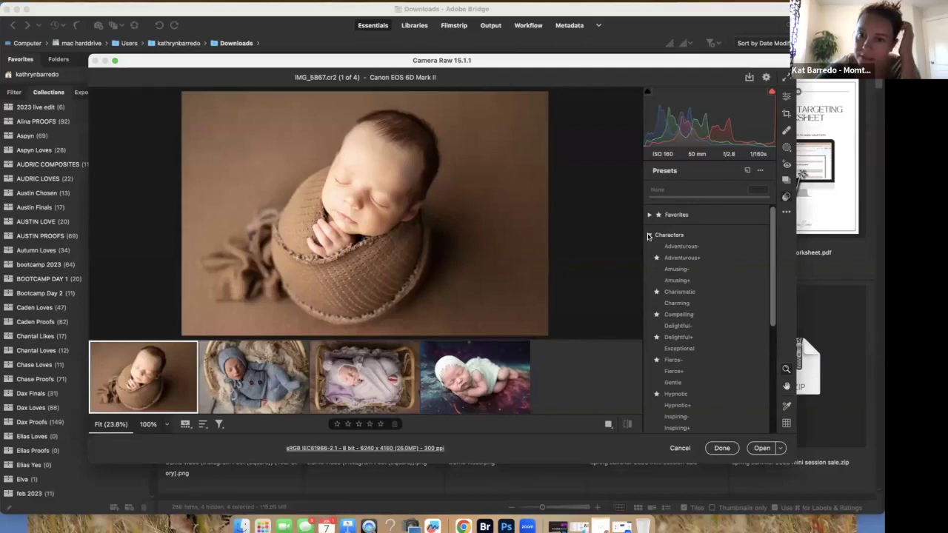
Step: Apply the Adventurous- preset from the Characters group to each of the four newborn photos
{"action": "left_click", "coordinate": [681, 257]}
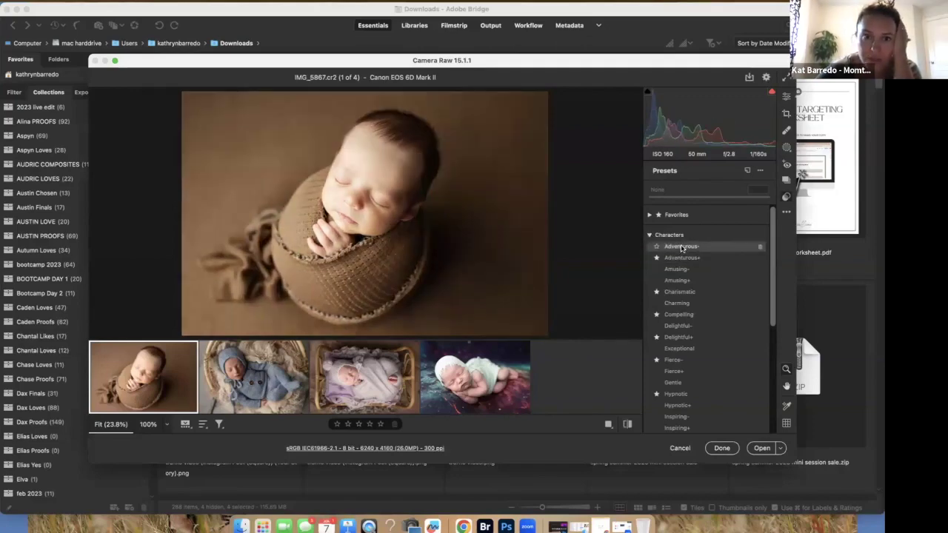
{"action": "left_click", "coordinate": [681, 246]}
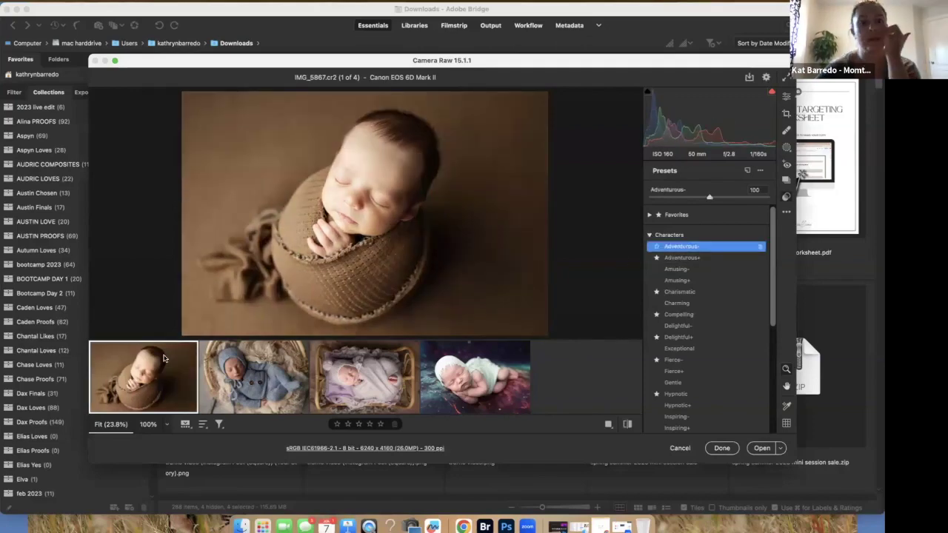
{"action": "left_click", "coordinate": [276, 396]}
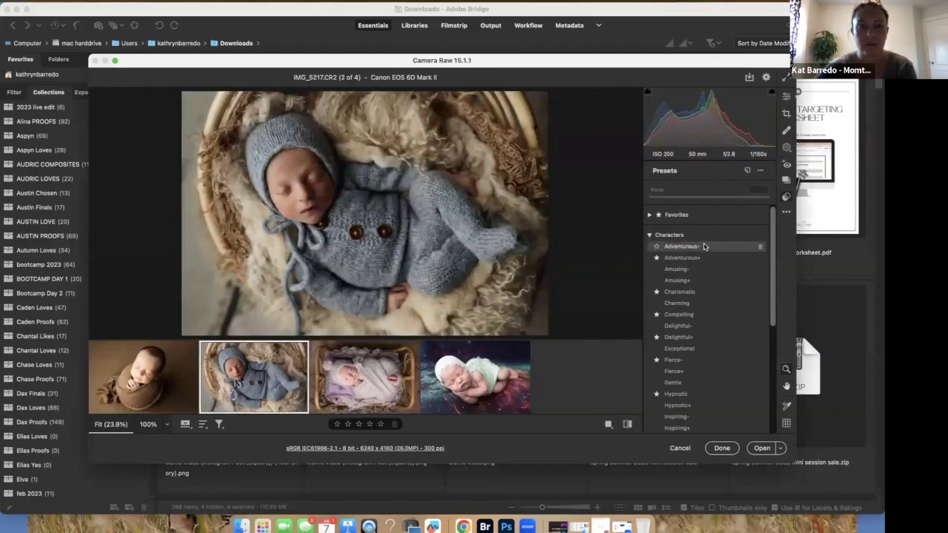
{"action": "key", "text": "Right"}
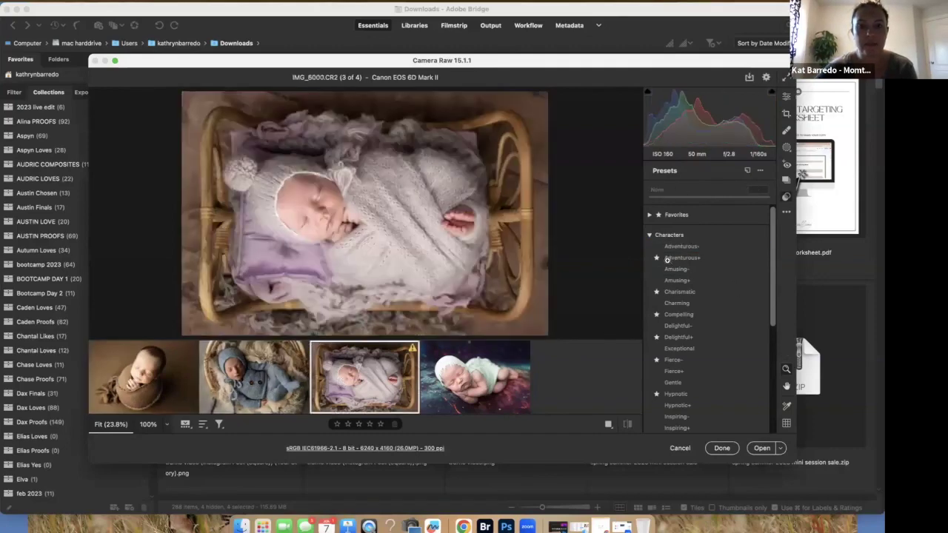
{"action": "left_click", "coordinate": [682, 247]}
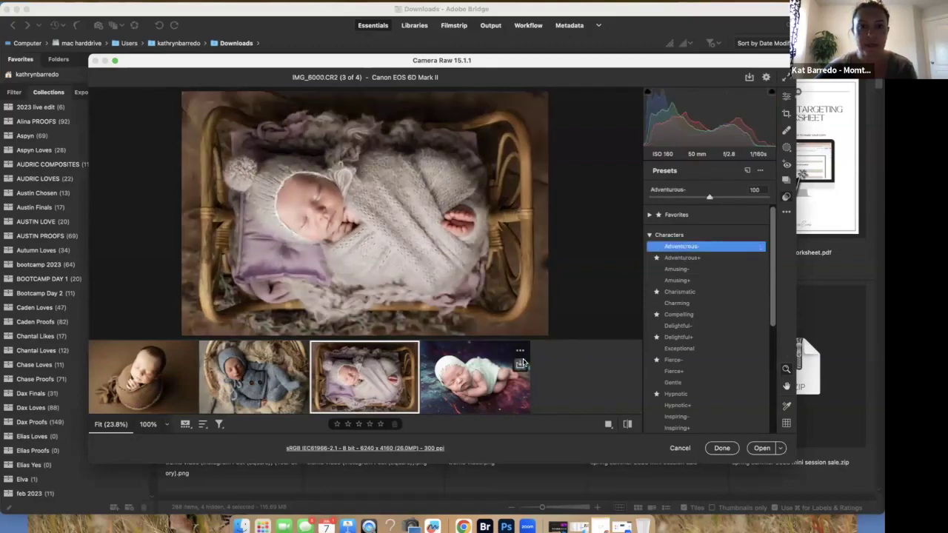
{"action": "left_click", "coordinate": [482, 383]}
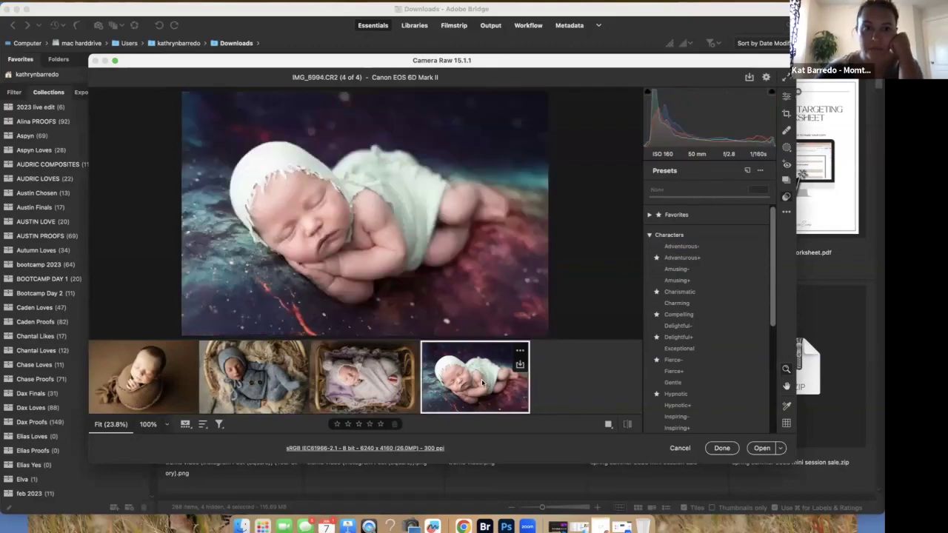
{"action": "left_click", "coordinate": [686, 250]}
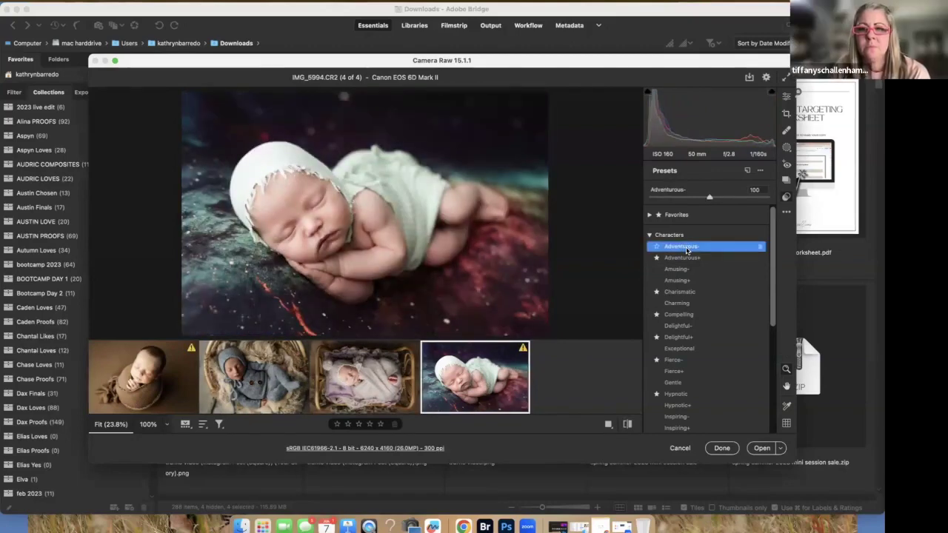
Step: Set the first photo's temperature to 4800 and tint to +4, comparing the face before and after
{"action": "left_click", "coordinate": [157, 398]}
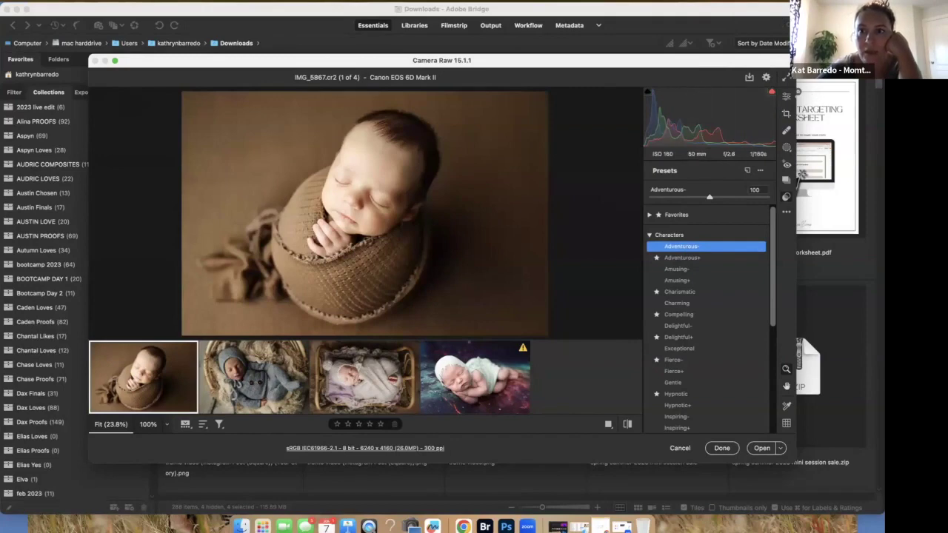
{"action": "left_click", "coordinate": [785, 97]}
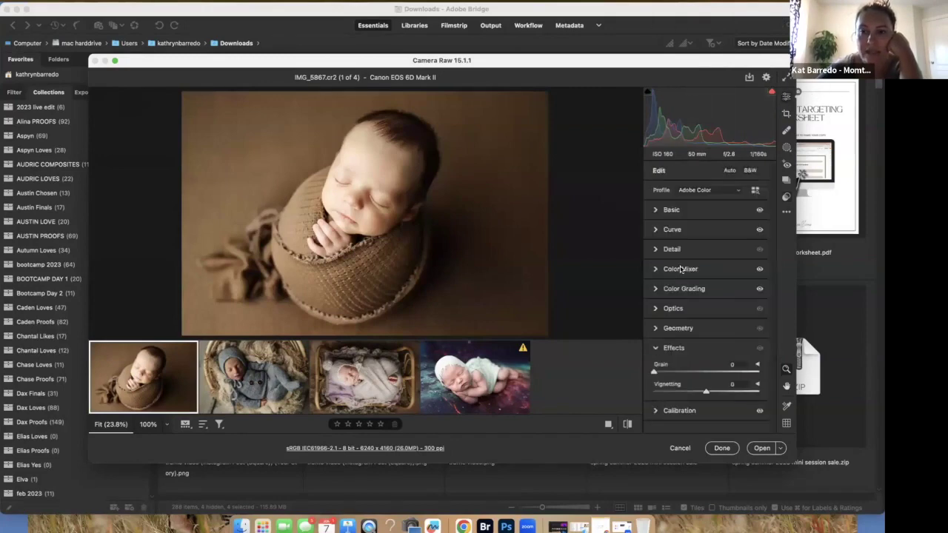
{"action": "left_click", "coordinate": [657, 213]}
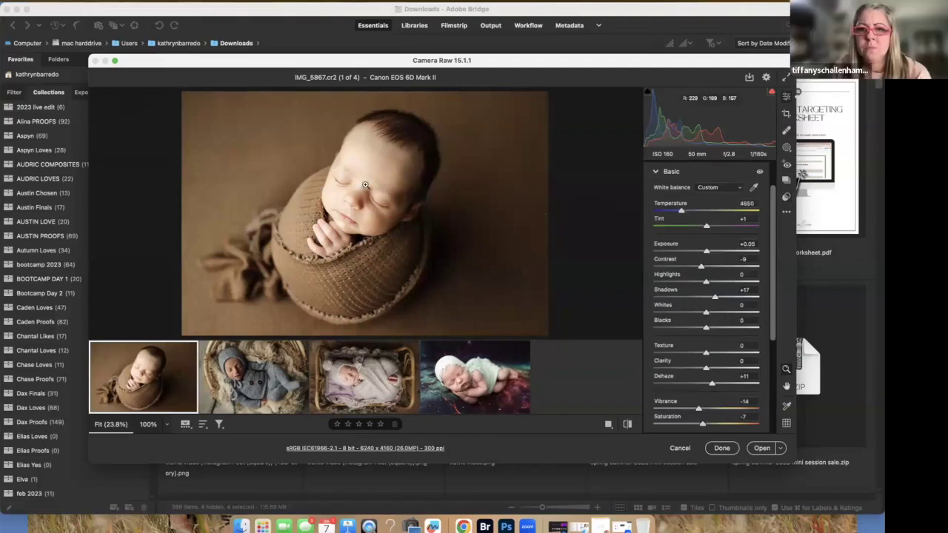
{"action": "key", "text": "q"}
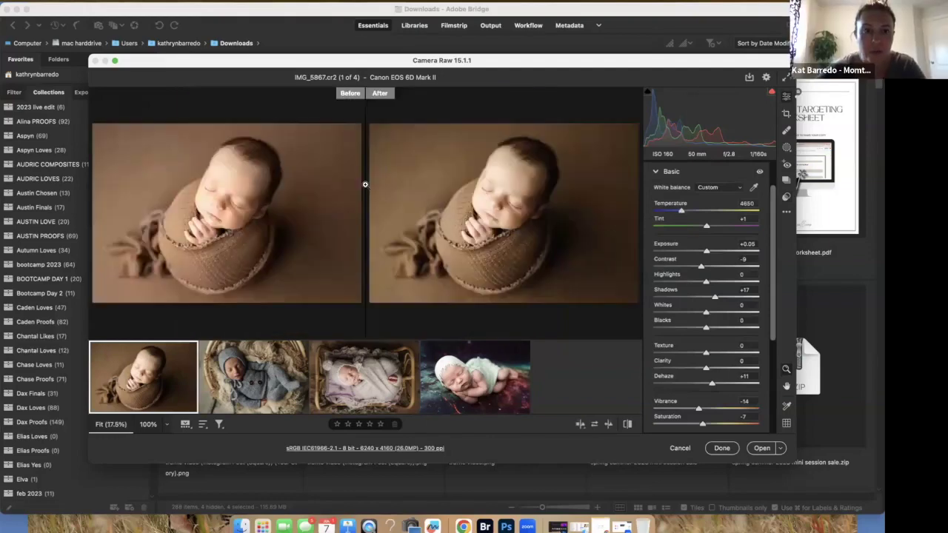
{"action": "key", "text": "q"}
{"action": "scroll", "coordinate": [365, 184], "scroll_direction": "up", "scroll_amount": 5}
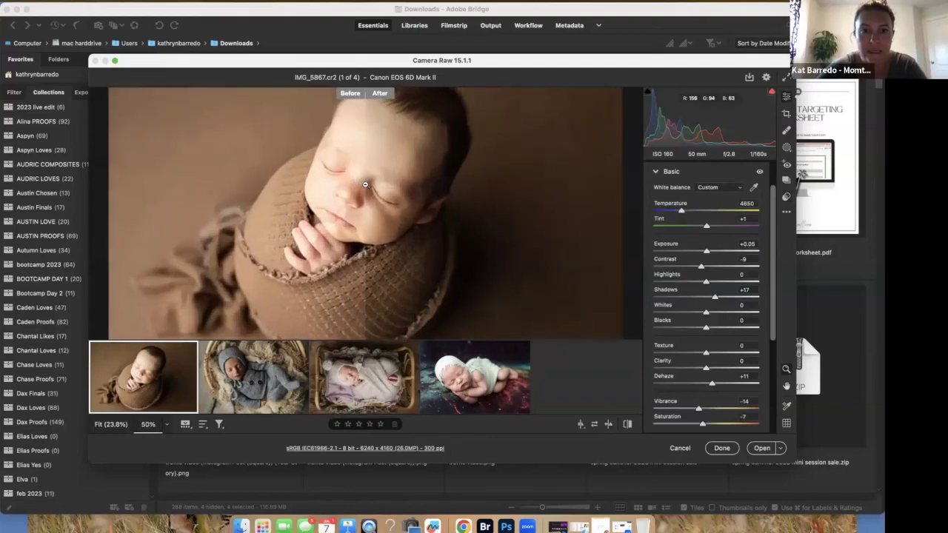
{"action": "scroll", "coordinate": [361, 146], "scroll_direction": "up", "scroll_amount": 1}
{"action": "scroll", "coordinate": [361, 146], "scroll_direction": "up", "scroll_amount": 2}
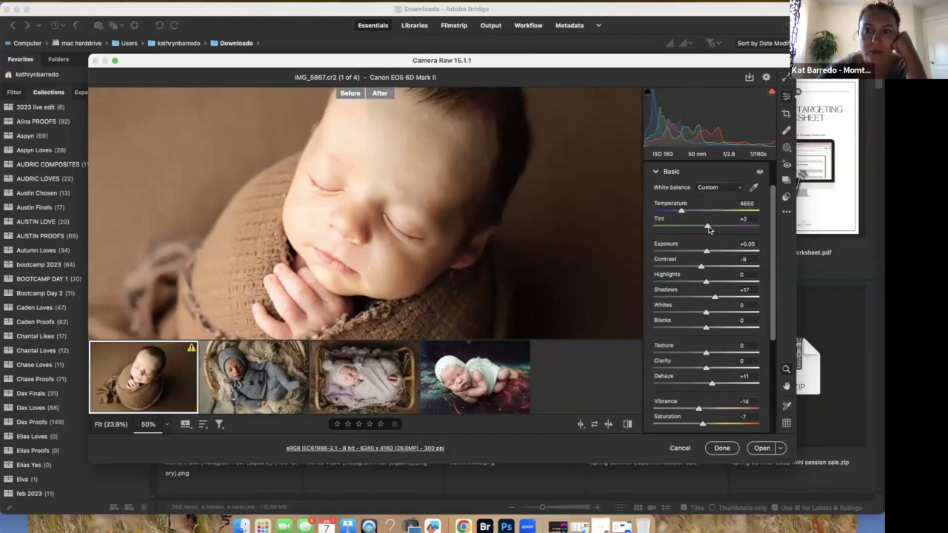
{"action": "left_click_drag", "start_coordinate": [242, 155], "coordinate": [352, 162]}
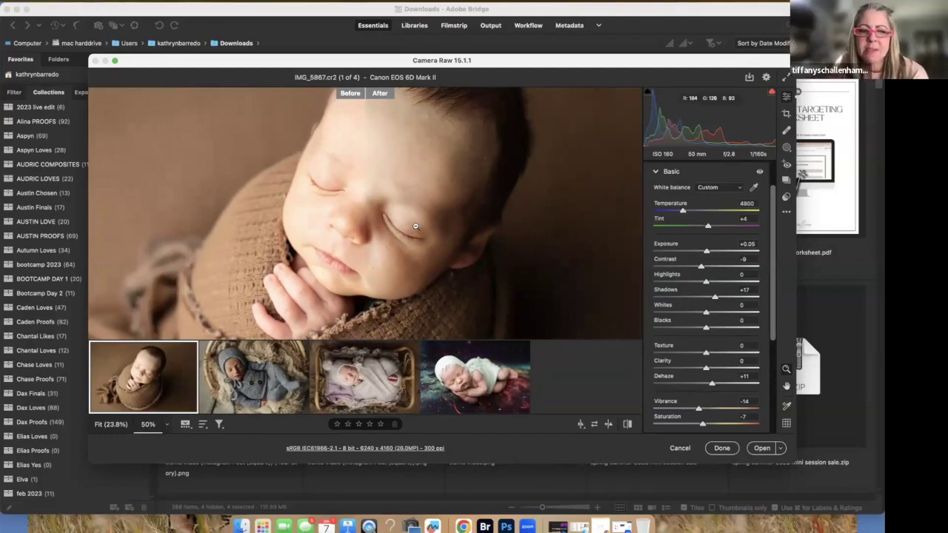
{"action": "key", "text": "q"}
{"action": "key", "text": "q"}
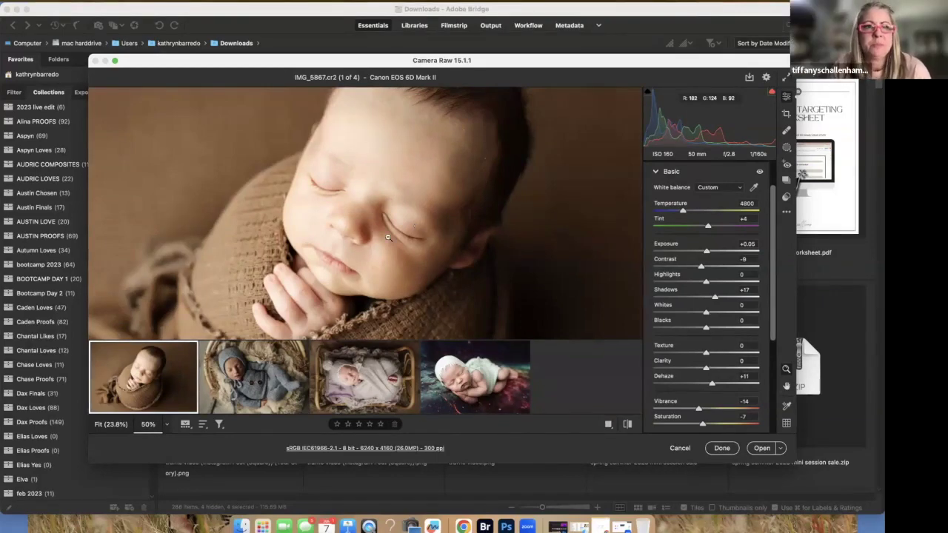
Step: Raise the exposure of the second photo, the baby in blue knitwear, to +0.70 and compare before and after
{"action": "left_click", "coordinate": [230, 368]}
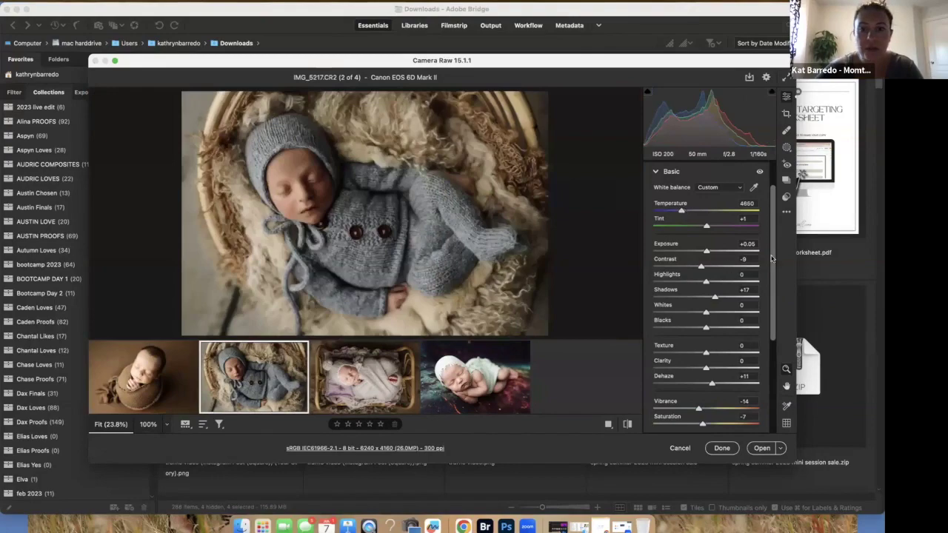
{"action": "left_click_drag", "start_coordinate": [707, 251], "coordinate": [716, 252]}
{"action": "key", "text": "q"}
{"action": "key", "text": "q"}
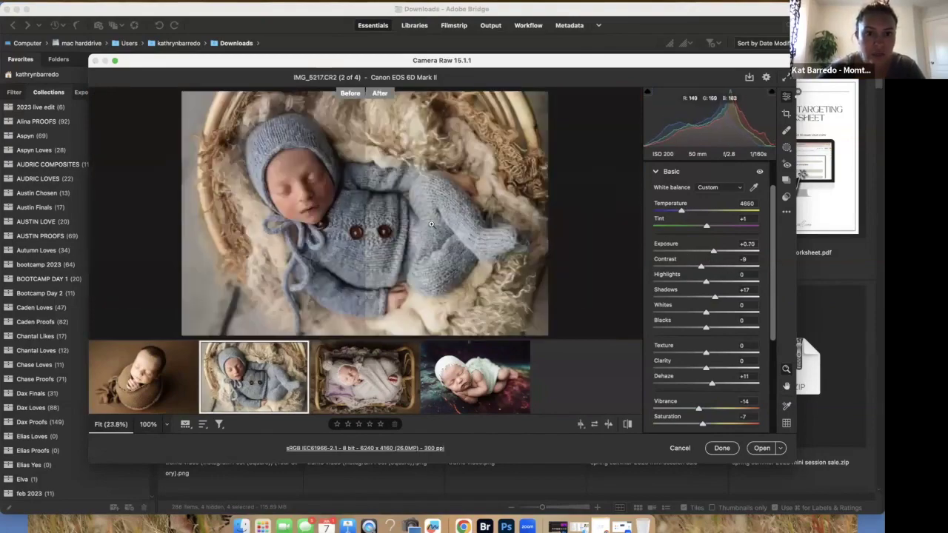
{"action": "key", "text": "q"}
{"action": "key", "text": "q"}
{"action": "key", "text": "q"}
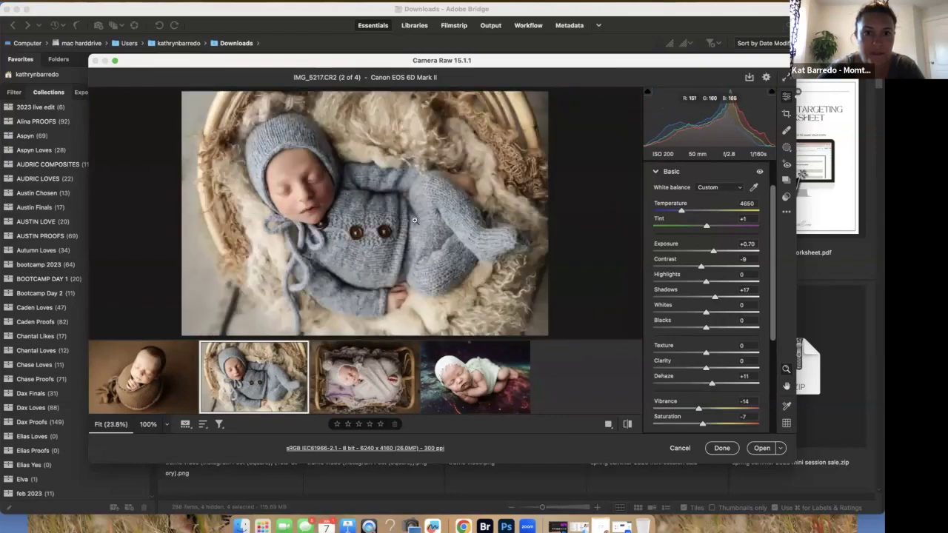
Step: Compare the third photo before and after, and set its vibrance to -1 and saturation to +4
{"action": "left_click", "coordinate": [363, 378]}
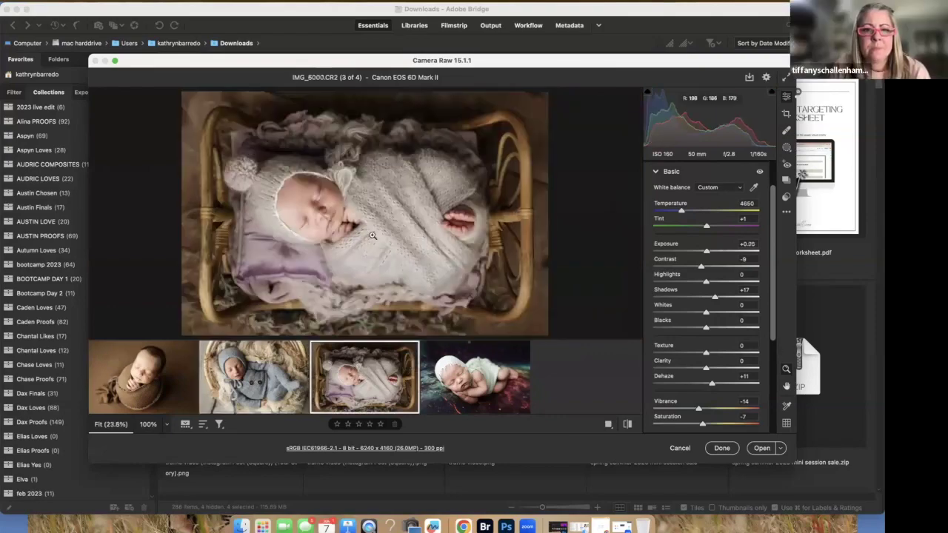
{"action": "key", "text": "q"}
{"action": "key", "text": "q"}
{"action": "key", "text": "q"}
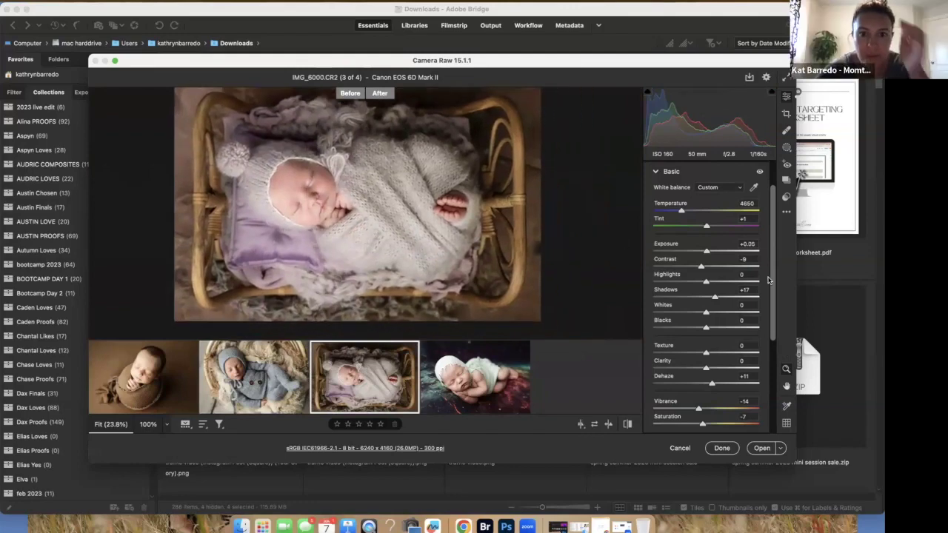
{"action": "scroll", "coordinate": [713, 349], "scroll_direction": "down", "scroll_amount": 2}
{"action": "left_click_drag", "start_coordinate": [702, 364], "coordinate": [705, 349]}
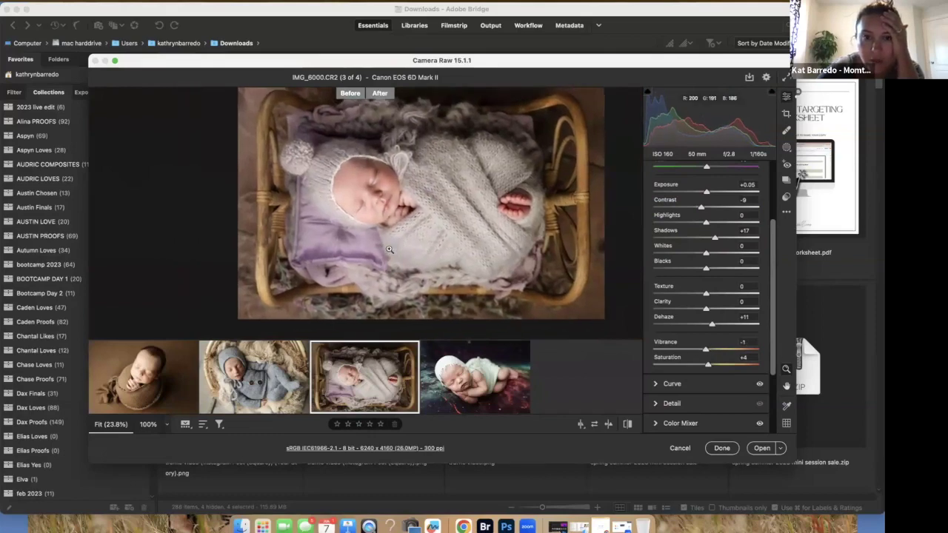
Step: In the third photo's Color Mixer, set the saturation of Blues to +17 and Purples to +15
{"action": "scroll", "coordinate": [676, 357], "scroll_direction": "down", "scroll_amount": 2}
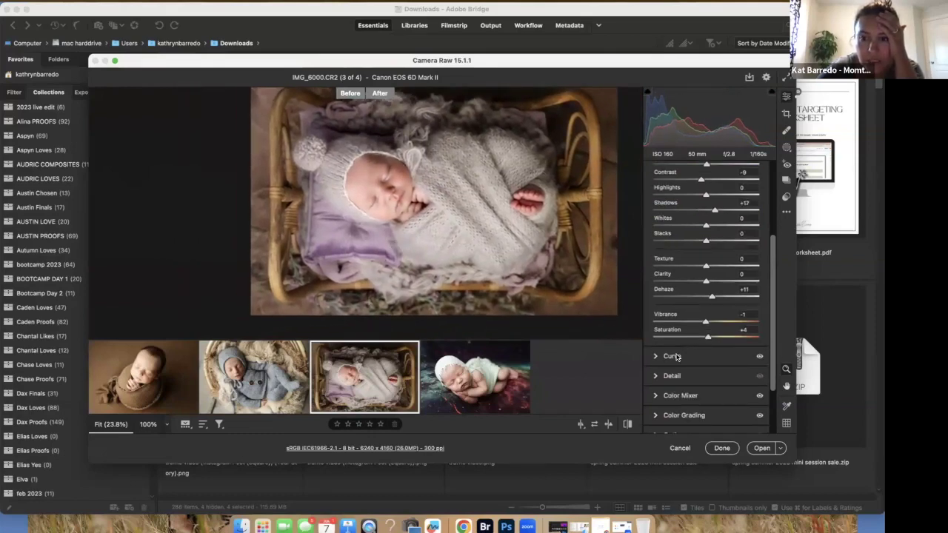
{"action": "left_click", "coordinate": [657, 397]}
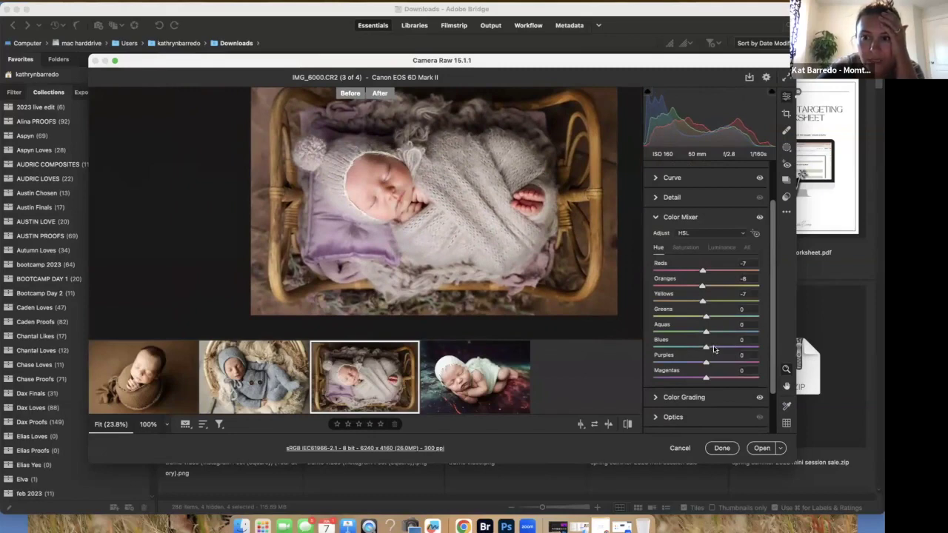
{"action": "left_click", "coordinate": [755, 233]}
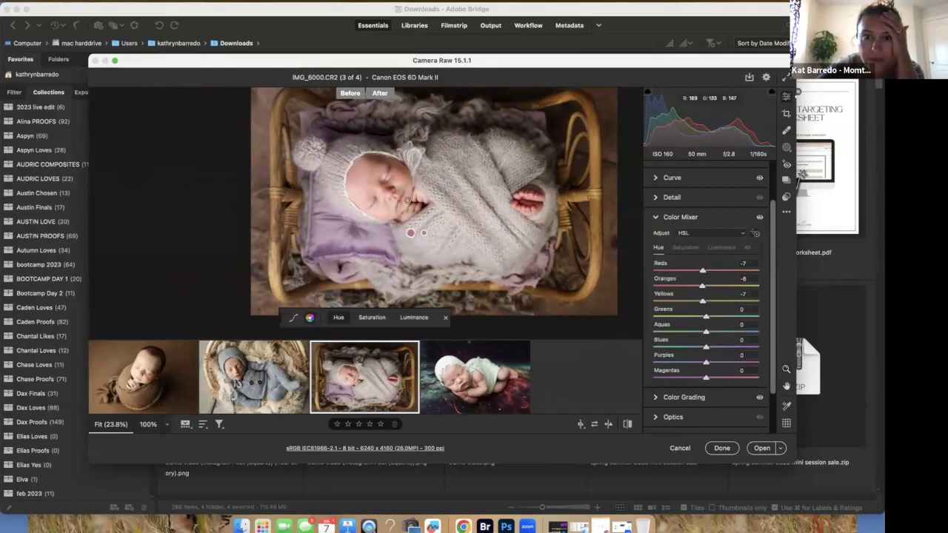
{"action": "left_click_drag", "start_coordinate": [454, 201], "coordinate": [503, 202]}
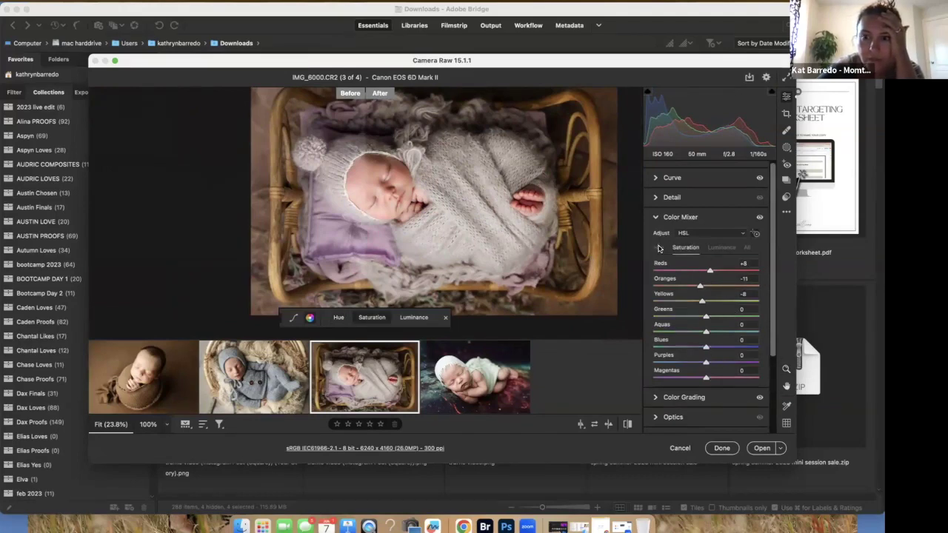
{"action": "left_click", "coordinate": [685, 248]}
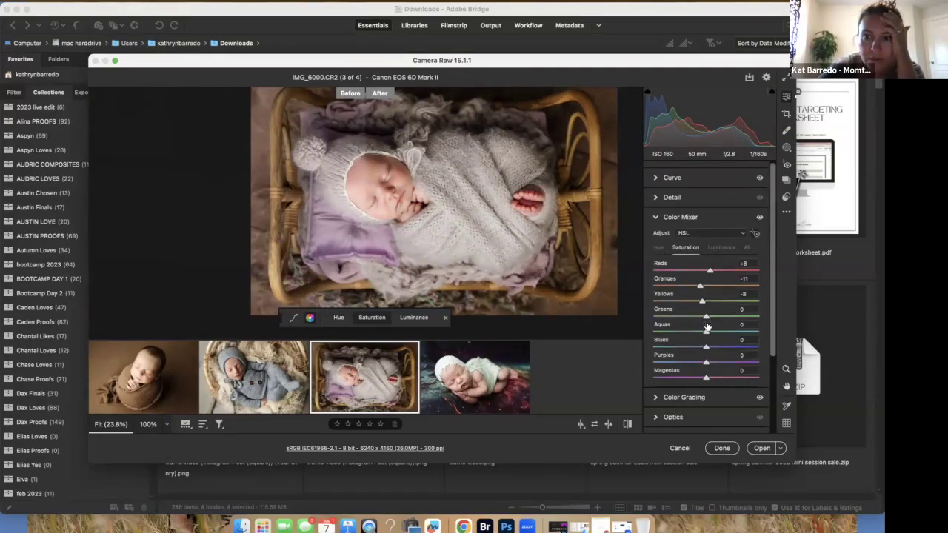
{"action": "left_click", "coordinate": [712, 363]}
{"action": "left_click_drag", "start_coordinate": [705, 346], "coordinate": [715, 346]}
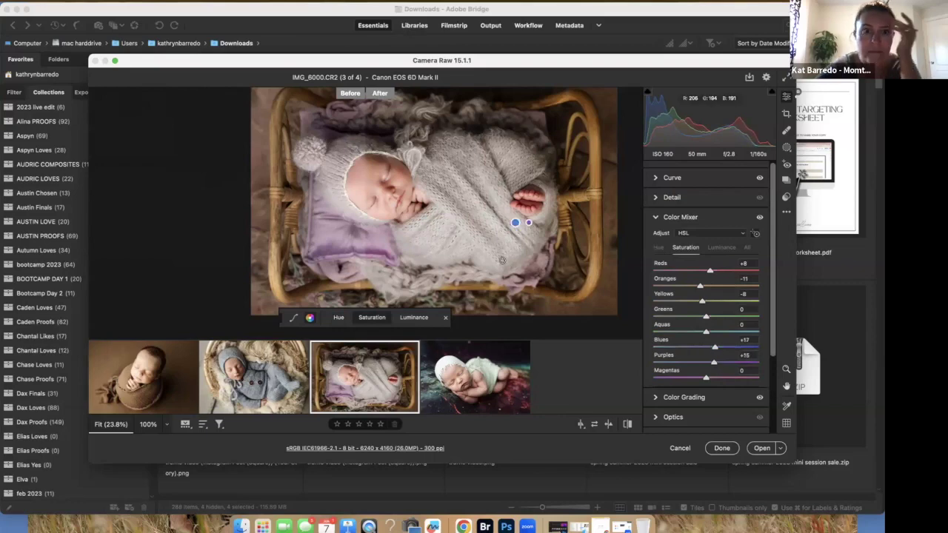
Step: Set the exposure of the fourth photo, the baby on the galaxy backdrop, to +0.20, comparing before and after
{"action": "left_click", "coordinate": [473, 367]}
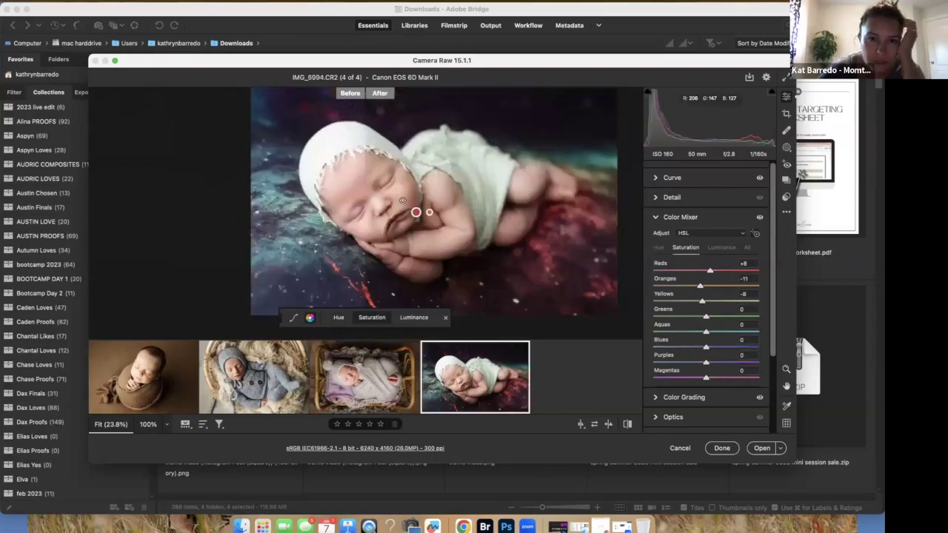
{"action": "left_click", "coordinate": [655, 181]}
{"action": "left_click", "coordinate": [654, 210]}
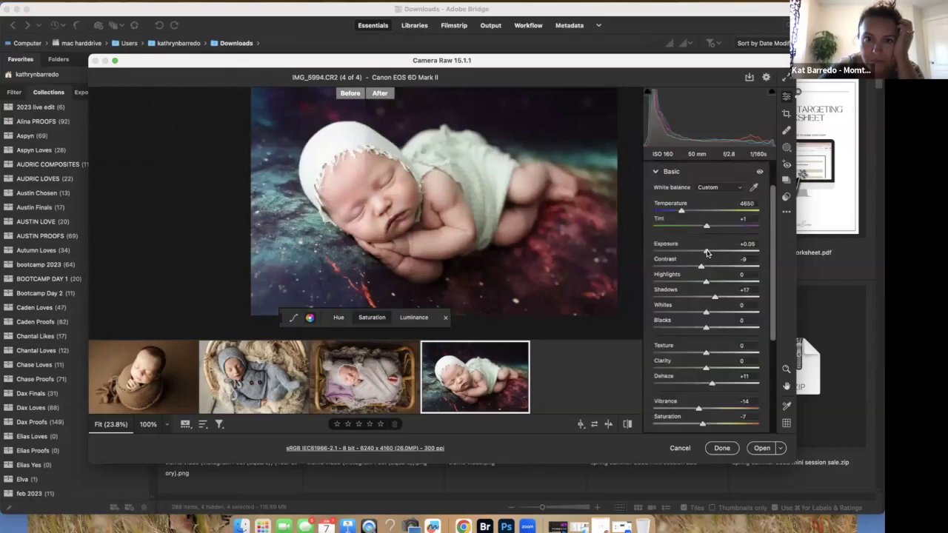
{"action": "left_click_drag", "start_coordinate": [706, 252], "coordinate": [708, 254]}
{"action": "key", "text": "q"}
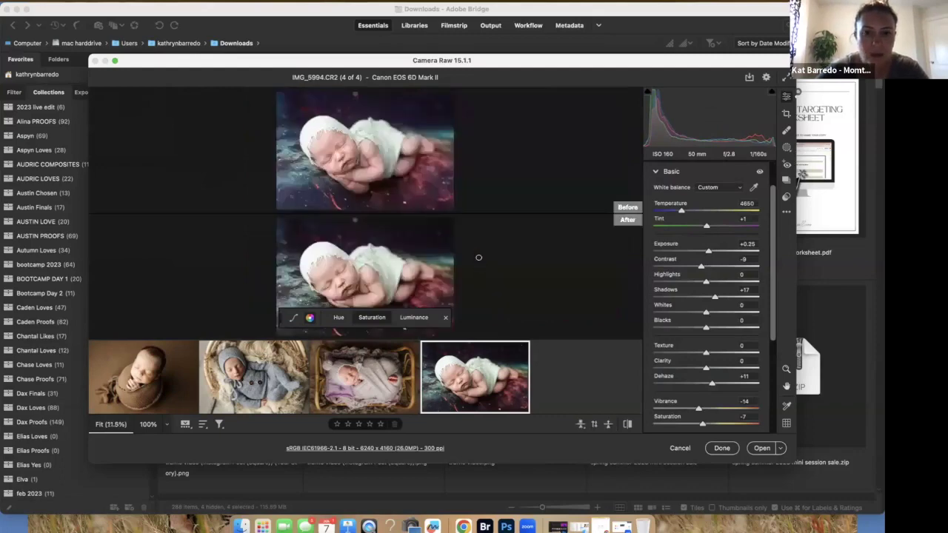
{"action": "key", "text": "q"}
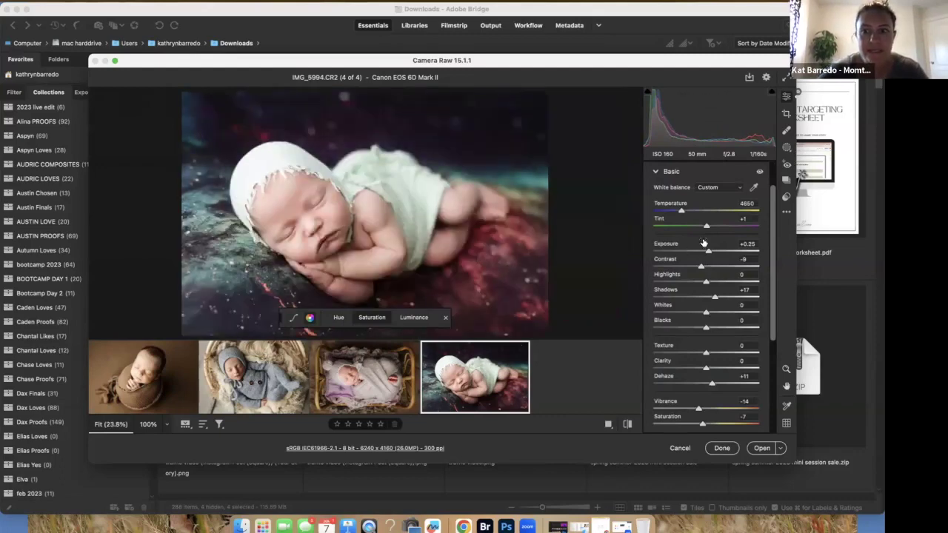
{"action": "left_click_drag", "start_coordinate": [708, 252], "coordinate": [709, 253]}
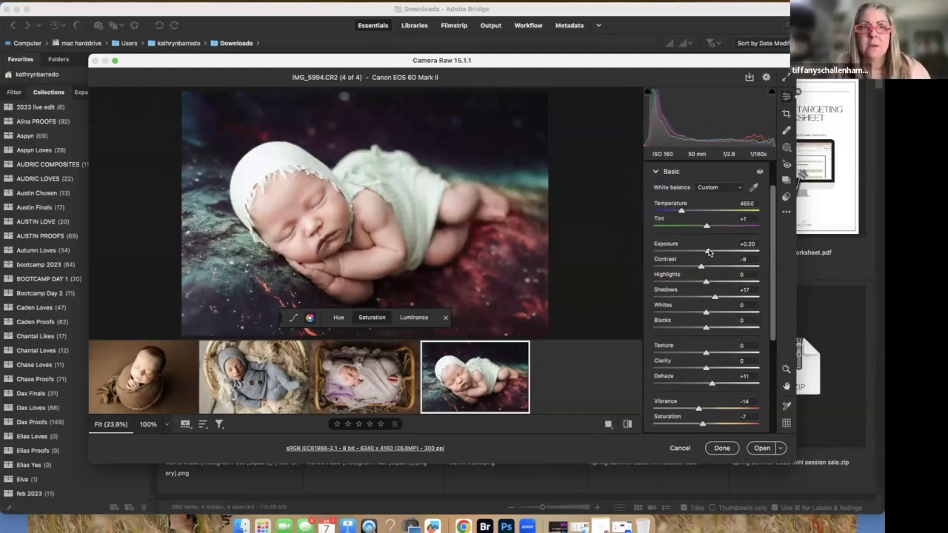
Step: Review the edits on all four photos one after another and return to the second photo
{"action": "left_click", "coordinate": [153, 381]}
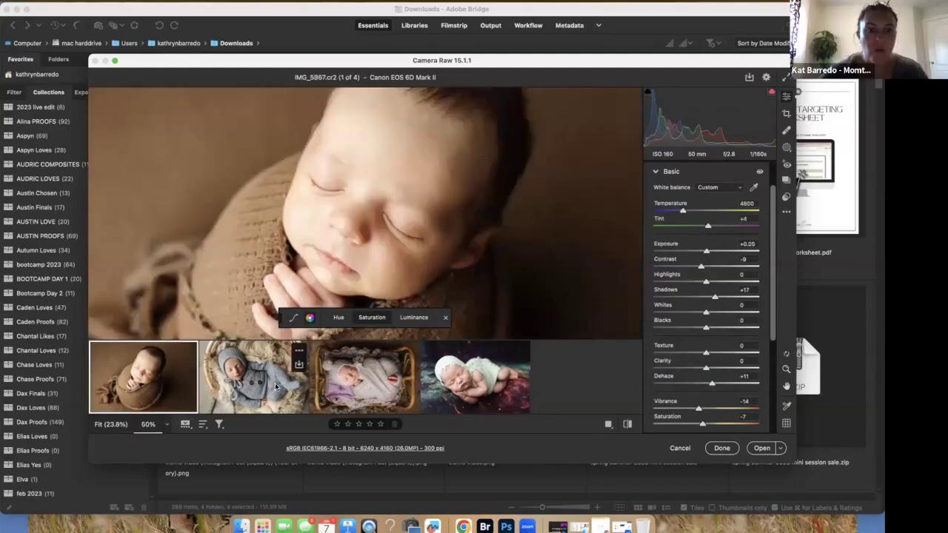
{"action": "left_click", "coordinate": [278, 385]}
{"action": "left_click", "coordinate": [390, 399]}
{"action": "left_click", "coordinate": [467, 400]}
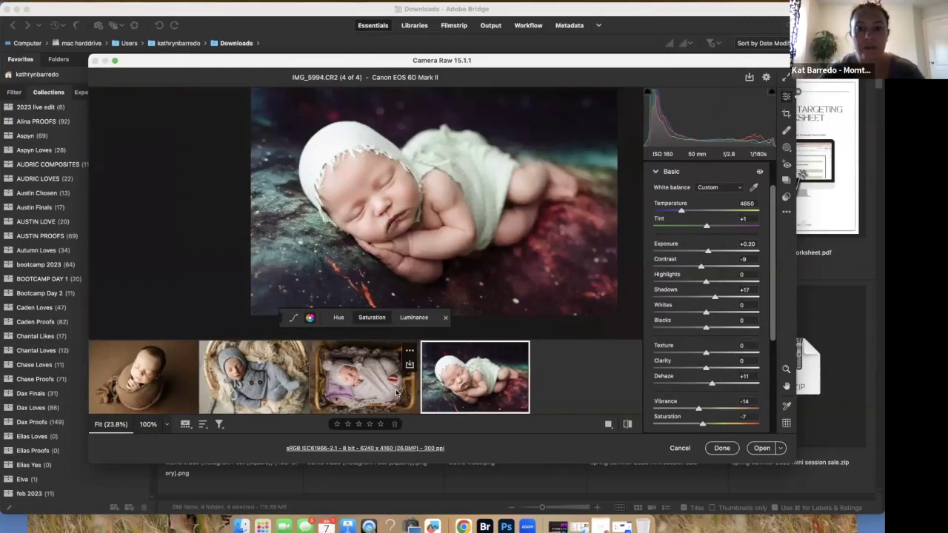
{"action": "left_click", "coordinate": [254, 404]}
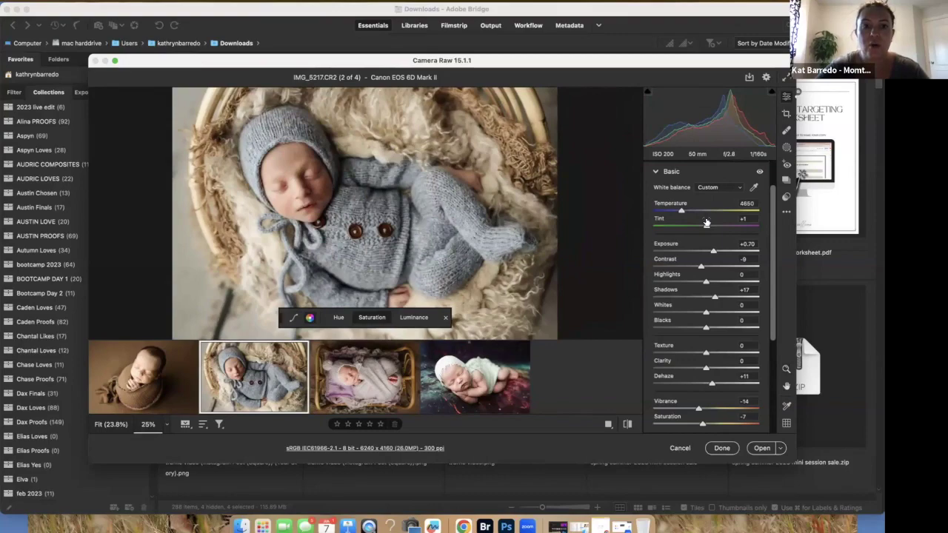
Step: Compare the second photo, the baby in the blue knit outfit, before and after editing
{"action": "key", "text": "q"}
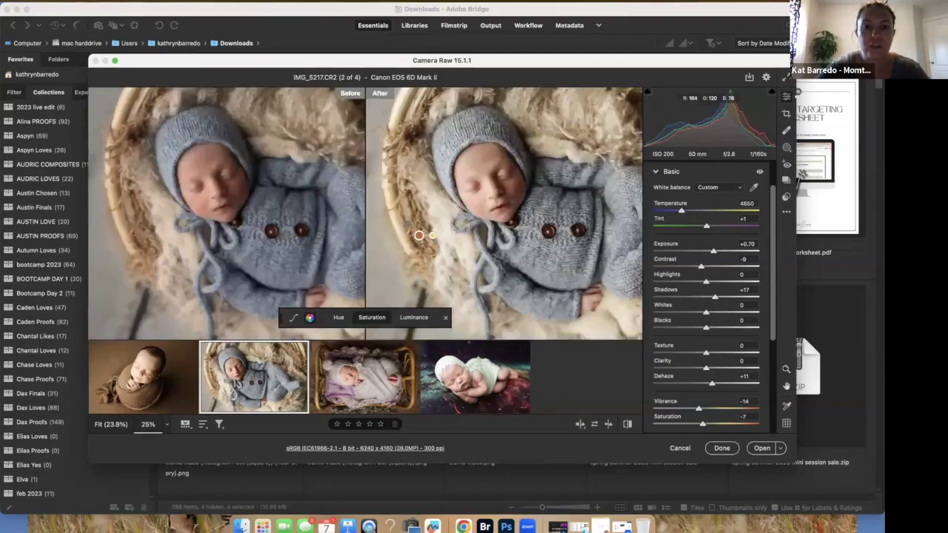
{"action": "key", "text": "q"}
{"action": "key", "text": "q"}
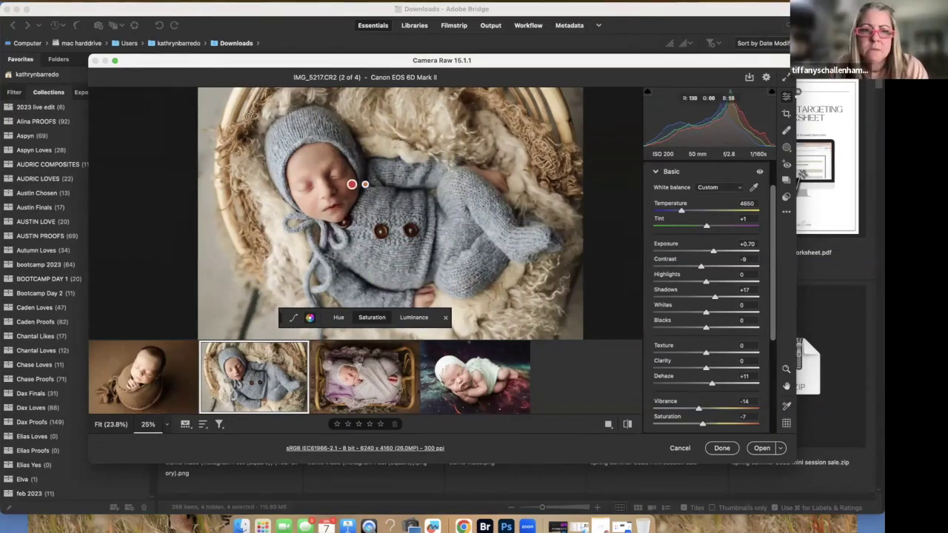
Step: Maximize the Camera Raw window and dismiss the on-image targeted adjustment bar
{"action": "left_click", "coordinate": [114, 60]}
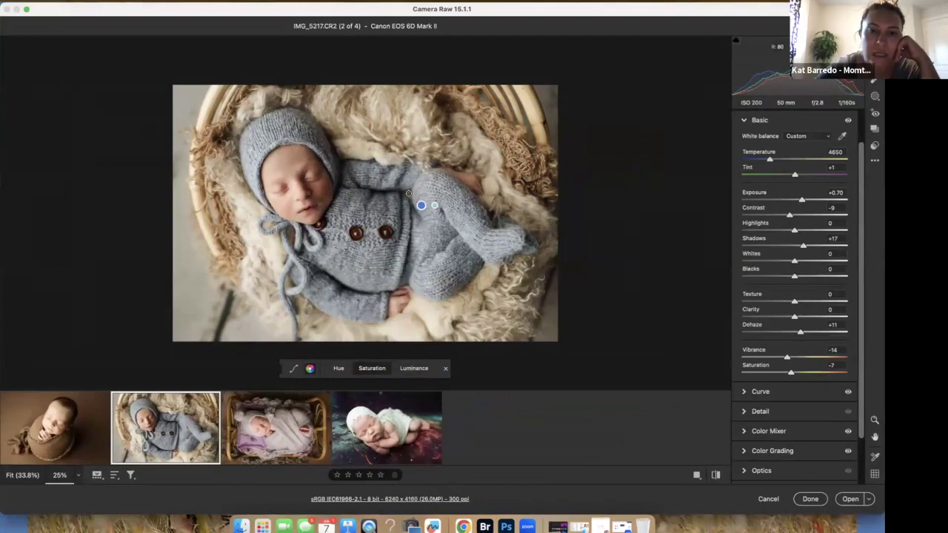
{"action": "left_click", "coordinate": [445, 368]}
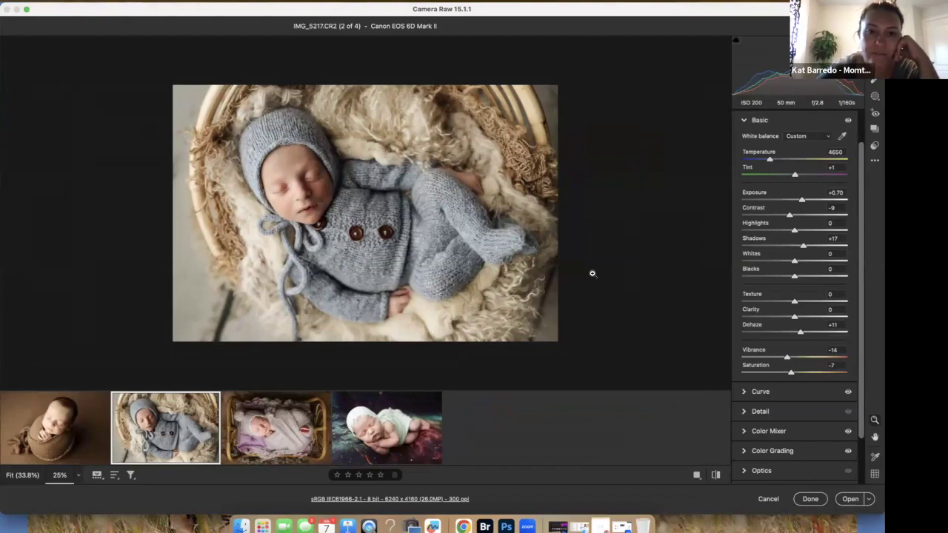
Step: View the fourth photo, the baby on the galaxy backdrop, together with its Basic adjustments
{"action": "mouse_move", "coordinate": [273, 437]}
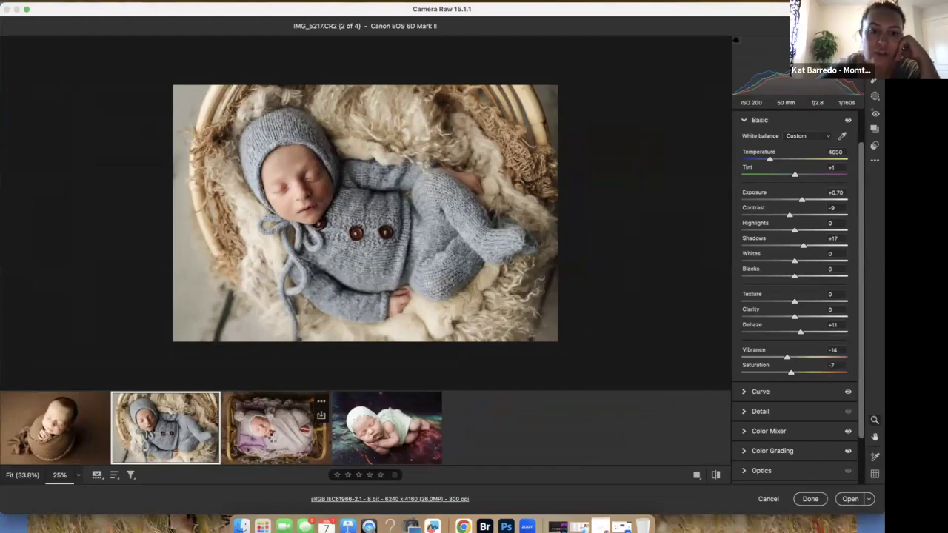
{"action": "left_click", "coordinate": [384, 434]}
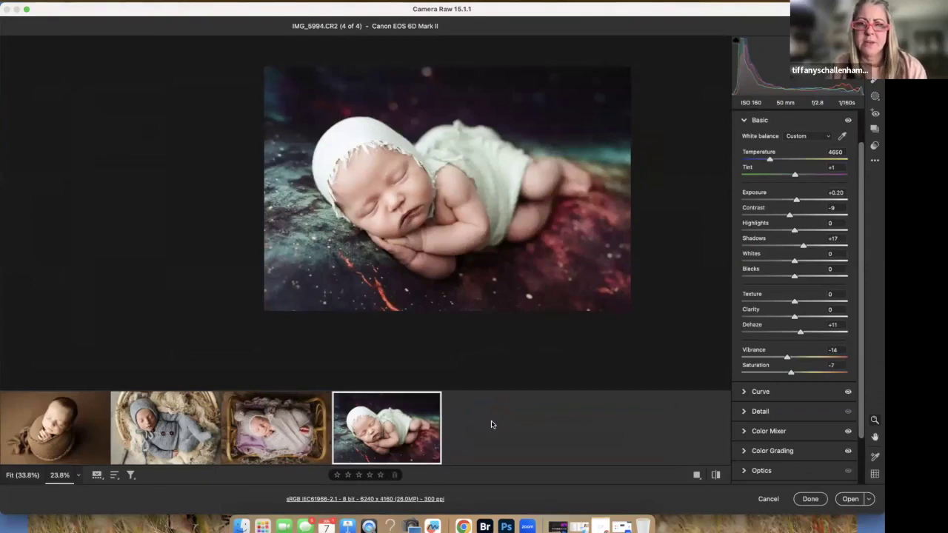
{"action": "scroll", "coordinate": [794, 200], "scroll_direction": "up", "scroll_amount": 2}
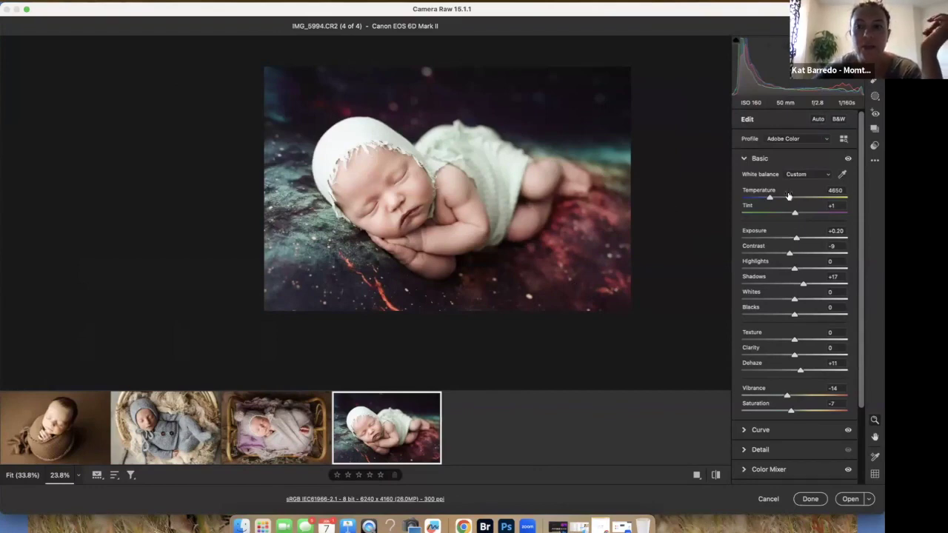
Step: Try sampling the second photo's white balance from the baby's blue knitted sweater, then revert it
{"action": "left_click", "coordinate": [208, 415]}
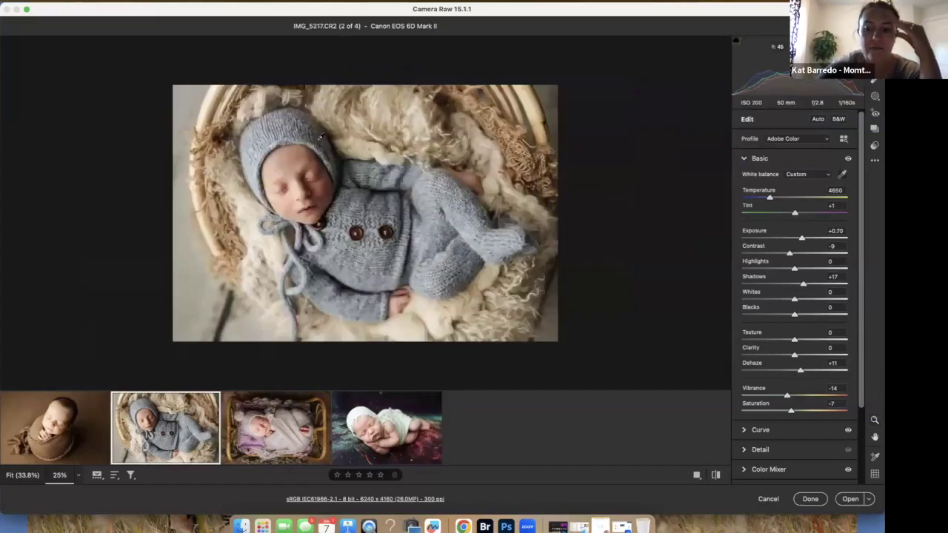
{"action": "scroll", "coordinate": [320, 136], "scroll_direction": "up", "scroll_amount": 6}
{"action": "scroll", "coordinate": [320, 137], "scroll_direction": "up", "scroll_amount": 3}
{"action": "scroll", "coordinate": [333, 145], "scroll_direction": "left", "scroll_amount": 3}
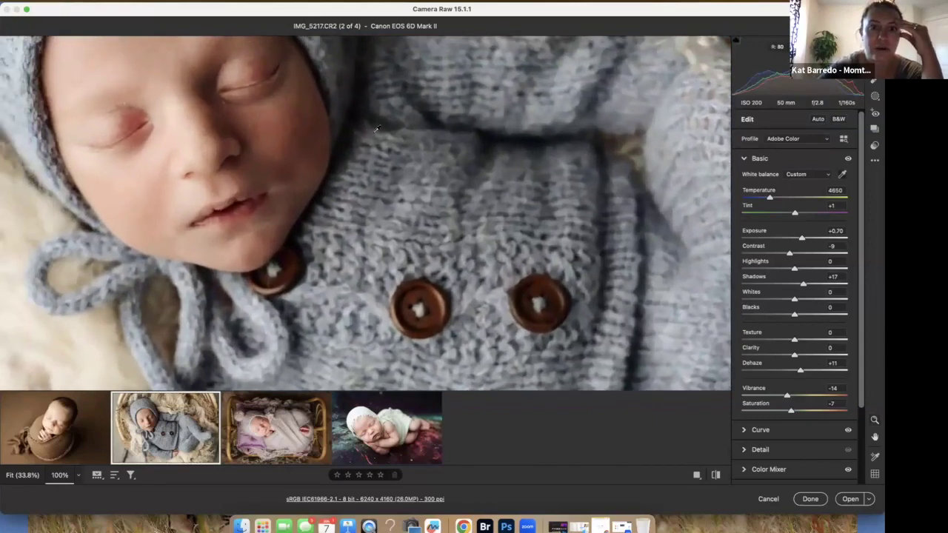
{"action": "left_click", "coordinate": [478, 176]}
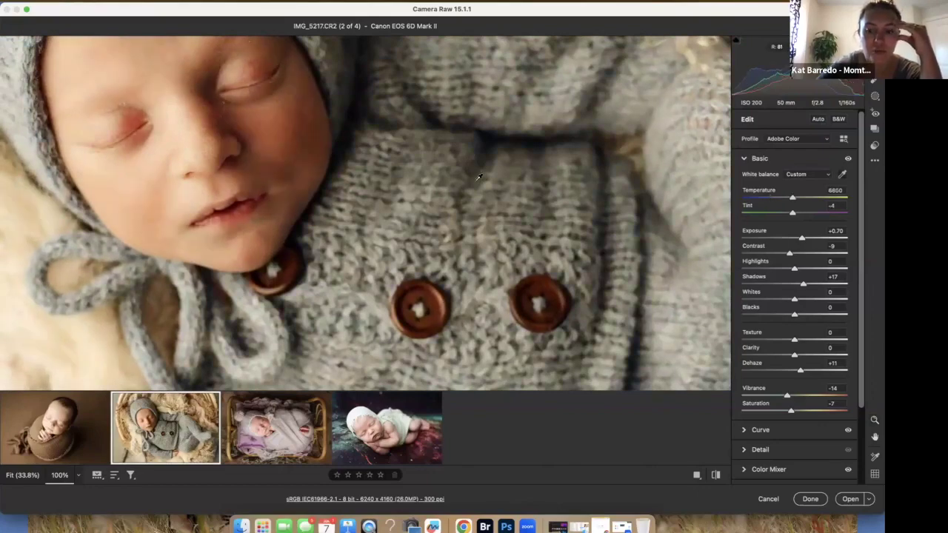
{"action": "key", "text": "super+equal"}
{"action": "key", "text": "super+minus"}
{"action": "key", "text": "super+minus"}
{"action": "key", "text": "super+minus"}
{"action": "key", "text": "super+minus"}
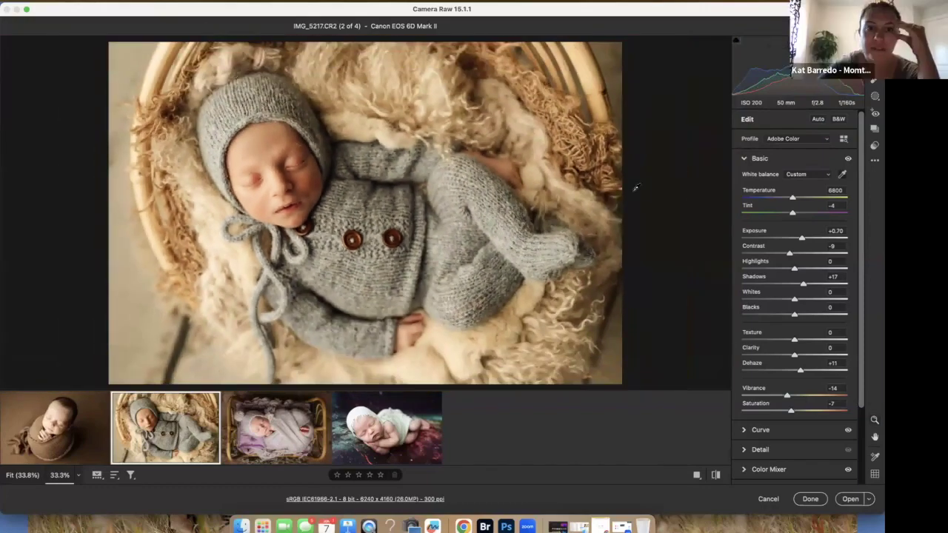
{"action": "left_click", "coordinate": [516, 283]}
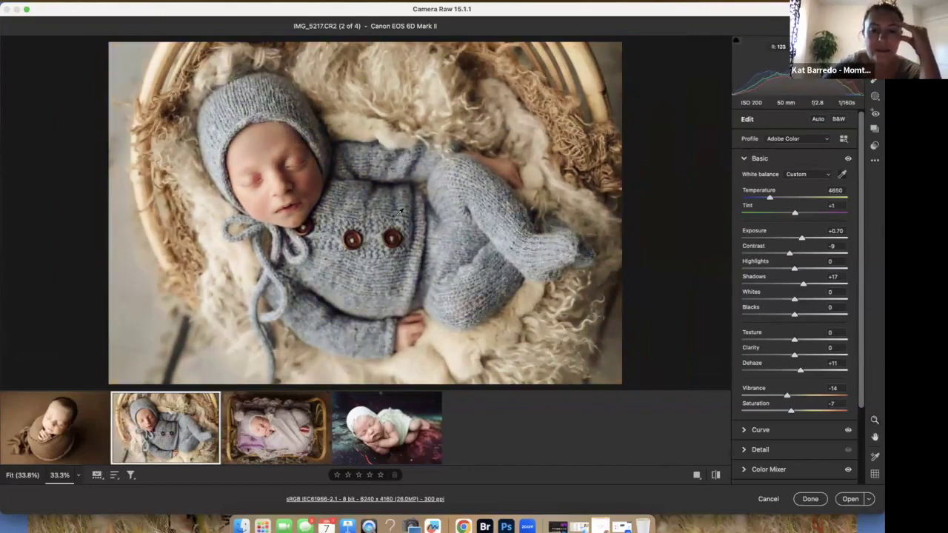
Step: Compare the second photo before and after in both split and side-by-side views
{"action": "key", "text": "q"}
{"action": "key", "text": "q"}
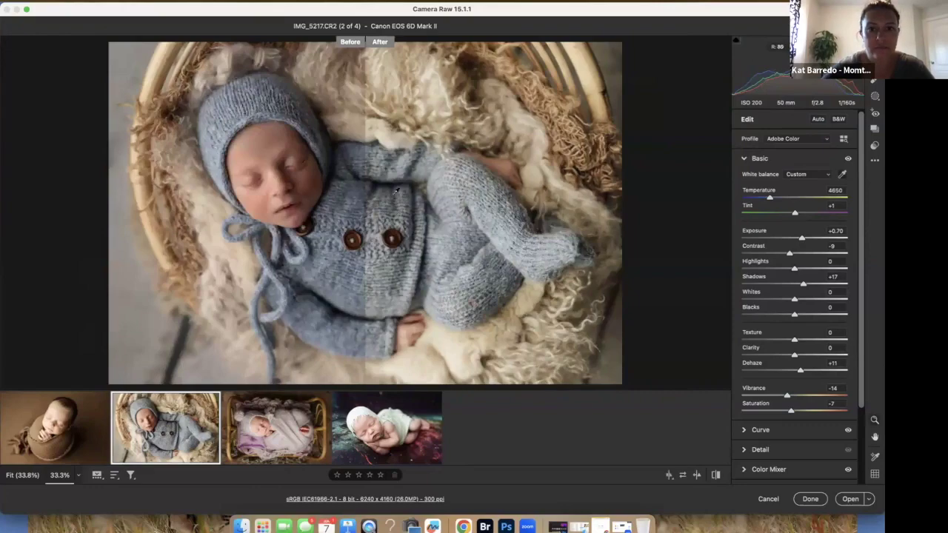
{"action": "key", "text": "q"}
{"action": "key", "text": "q"}
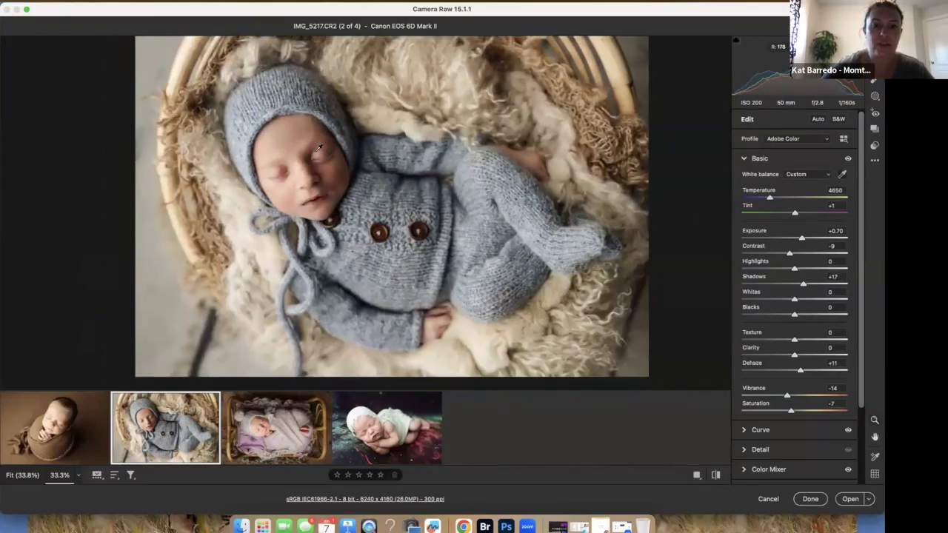
{"action": "key", "text": "q"}
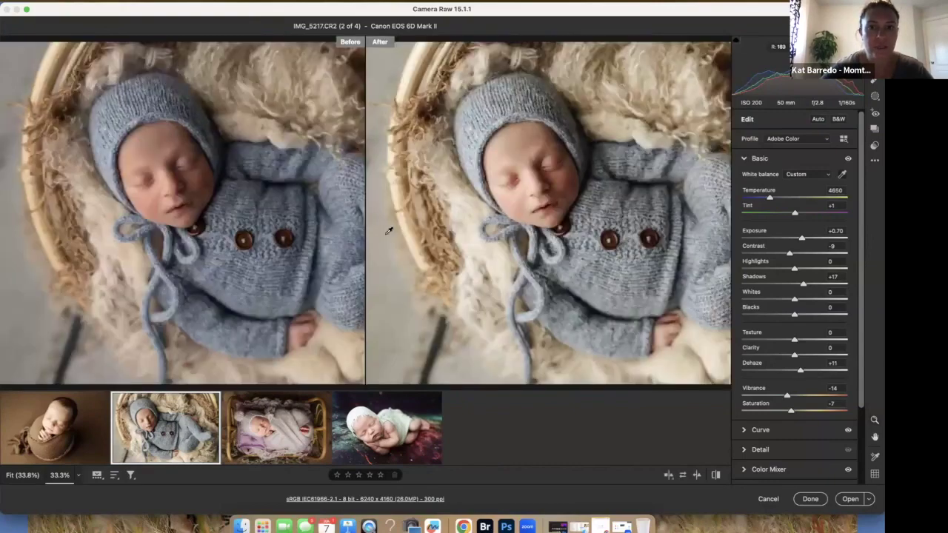
{"action": "key", "text": "q"}
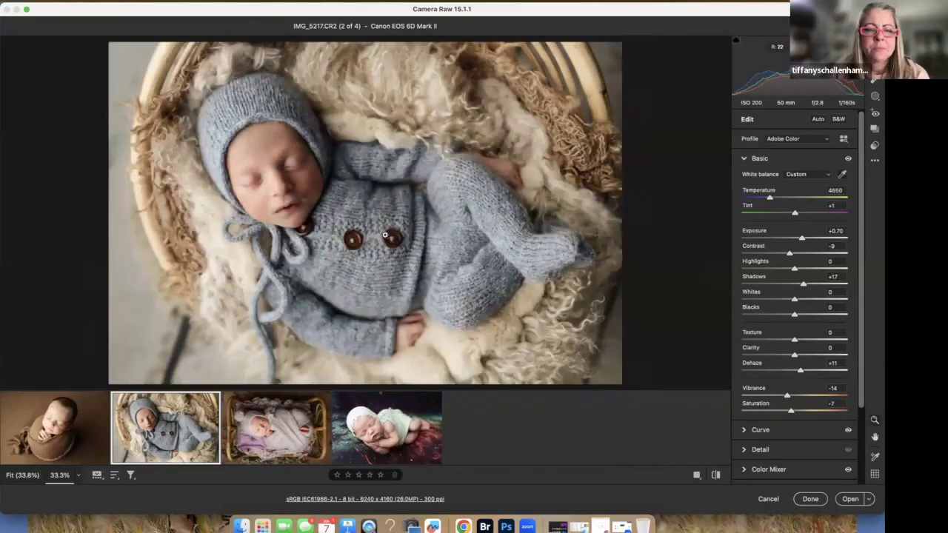
{"action": "key", "text": "super+minus"}
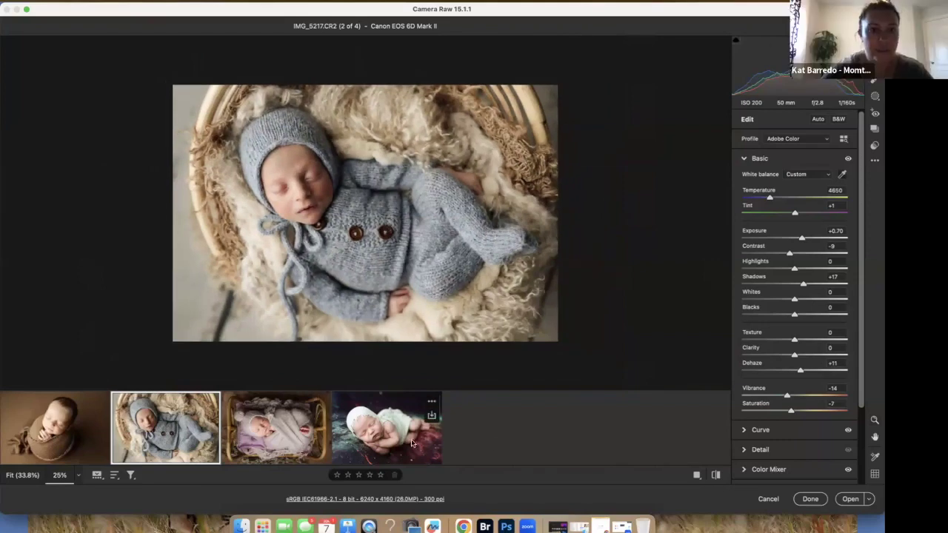
Step: Select all four photos, open them in Photoshop, and collapse the expanded Actions list
{"action": "key", "text": "super+a"}
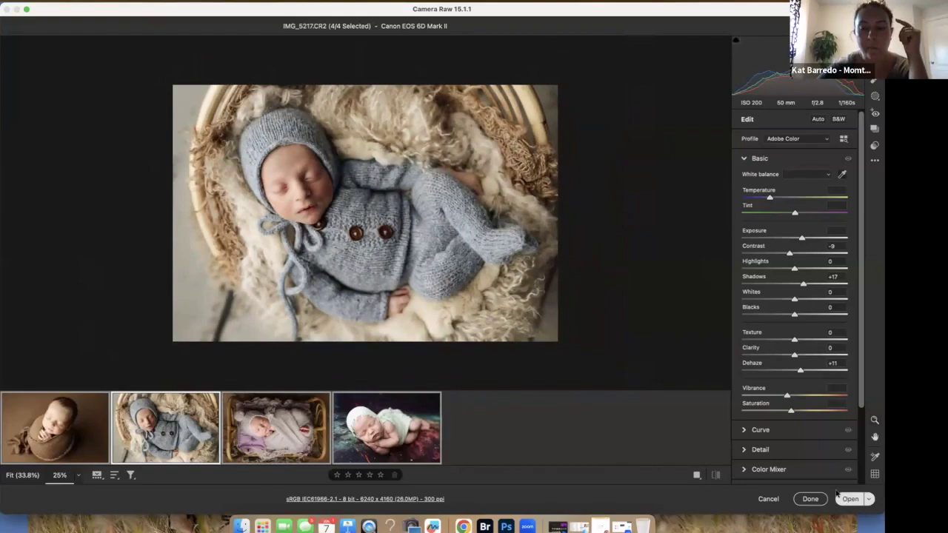
{"action": "key", "text": "Escape"}
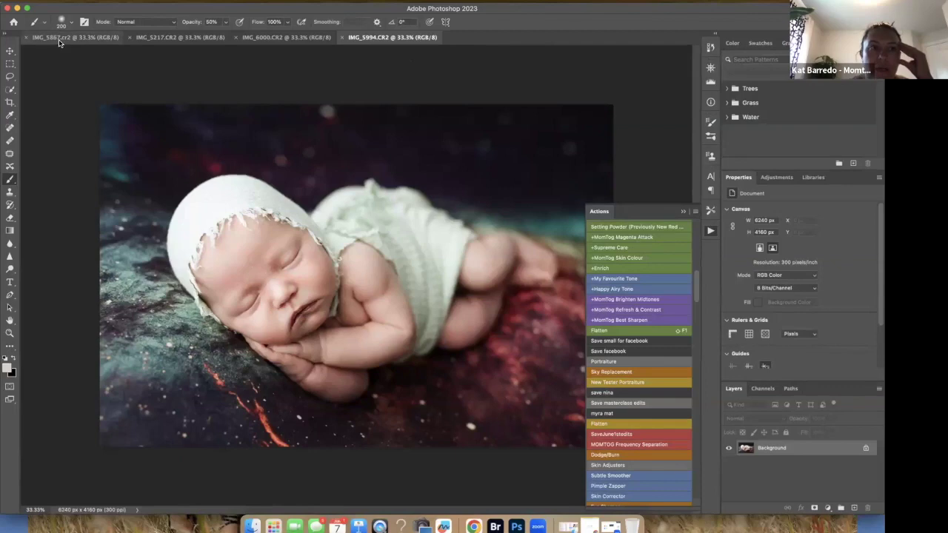
{"action": "left_click", "coordinate": [684, 214]}
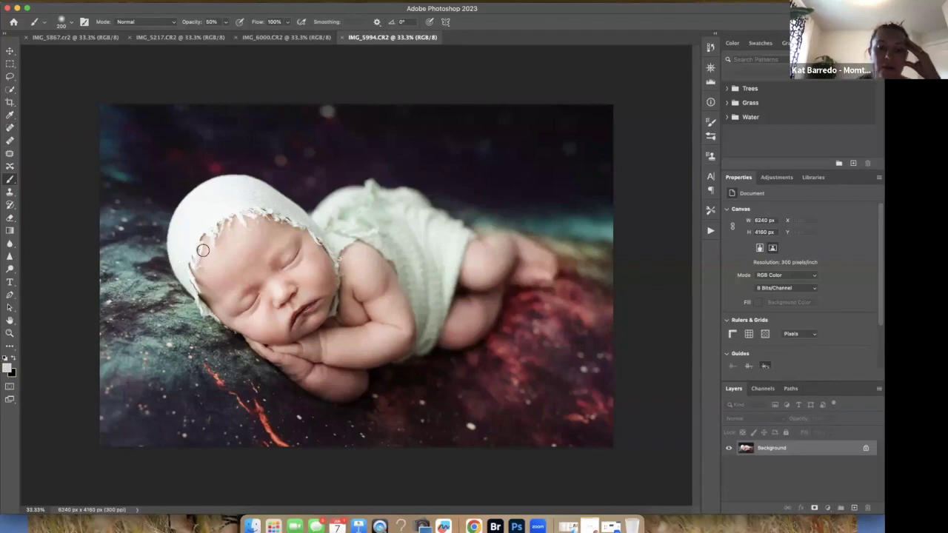
Step: Try an enlarged soft brush at 50% opacity with light paint on the dark backdrop above the baby's head, then undo the stroke
{"action": "key", "text": "bracketright"}
{"action": "key", "text": "bracketright"}
{"action": "key", "text": "bracketright"}
{"action": "key", "text": "bracketright"}
{"action": "key", "text": "bracketright"}
{"action": "key", "text": "bracketright"}
{"action": "key", "text": "bracketright"}
{"action": "key", "text": "bracketright"}
{"action": "key", "text": "bracketright"}
{"action": "key", "text": "bracketright"}
{"action": "key", "text": "bracketright"}
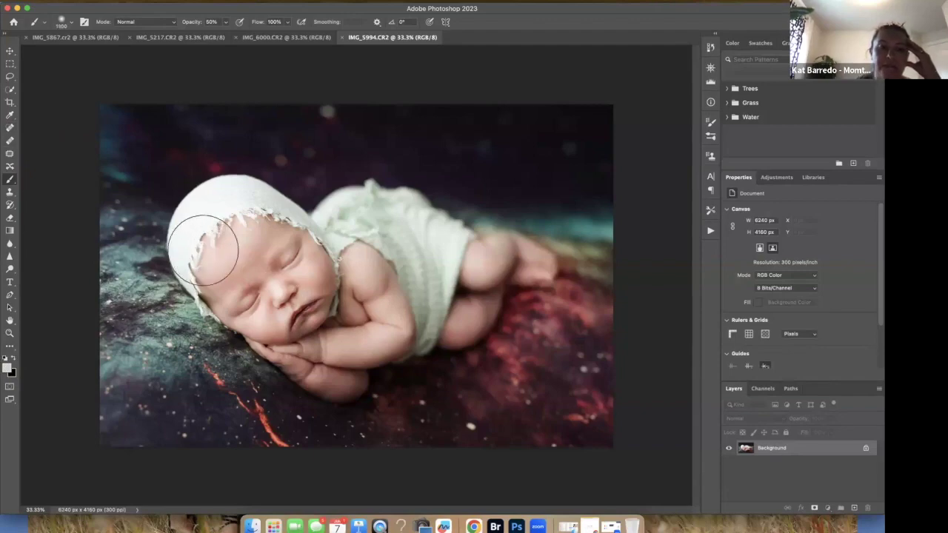
{"action": "mouse_move", "coordinate": [204, 249]}
{"action": "left_mouse_down"}
{"action": "mouse_move", "coordinate": [161, 172]}
{"action": "mouse_move", "coordinate": [243, 146]}
{"action": "left_mouse_up"}
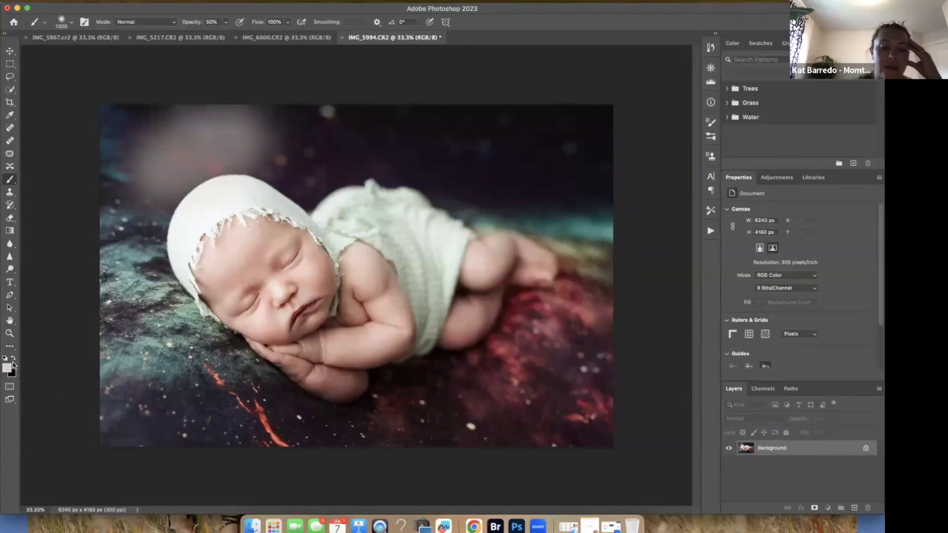
{"action": "key", "text": "super+z"}
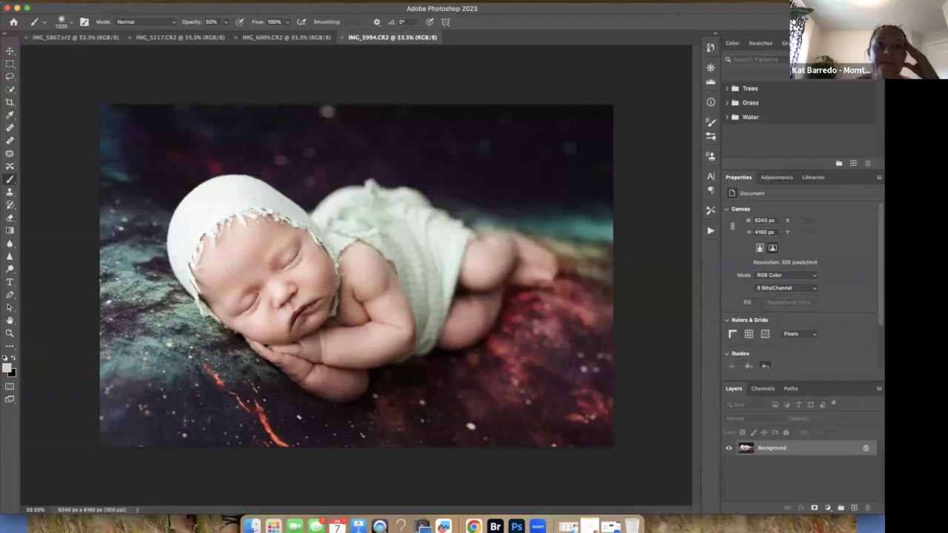
{"action": "left_click", "coordinate": [338, 2]}
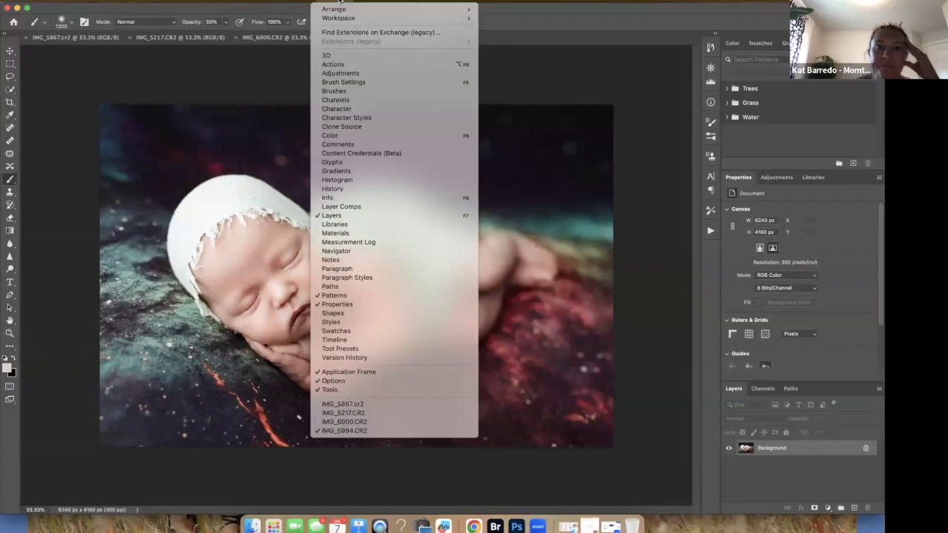
{"action": "mouse_move", "coordinate": [342, 19]}
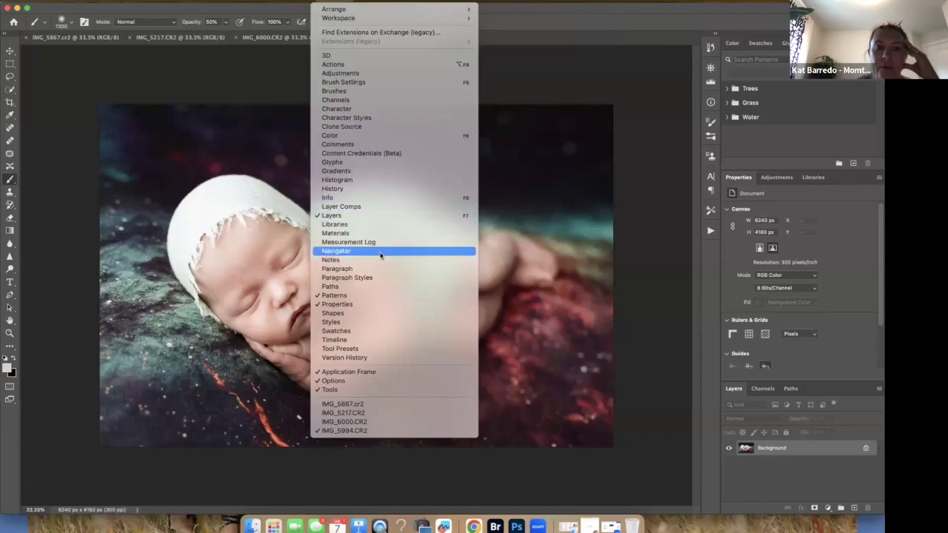
{"action": "left_click", "coordinate": [503, 7]}
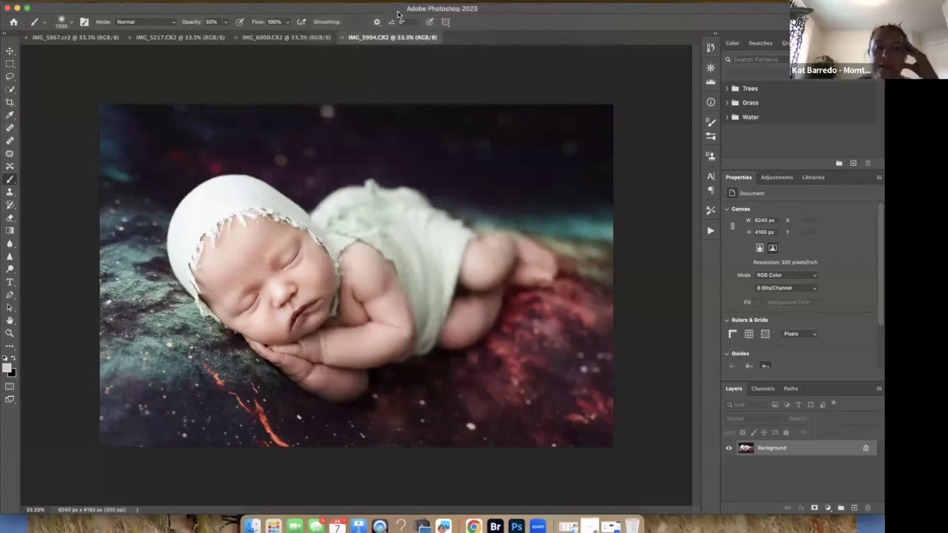
Step: Set the Soft Round brush's size to 5000 px and browse the brush presets
{"action": "left_click", "coordinate": [71, 22]}
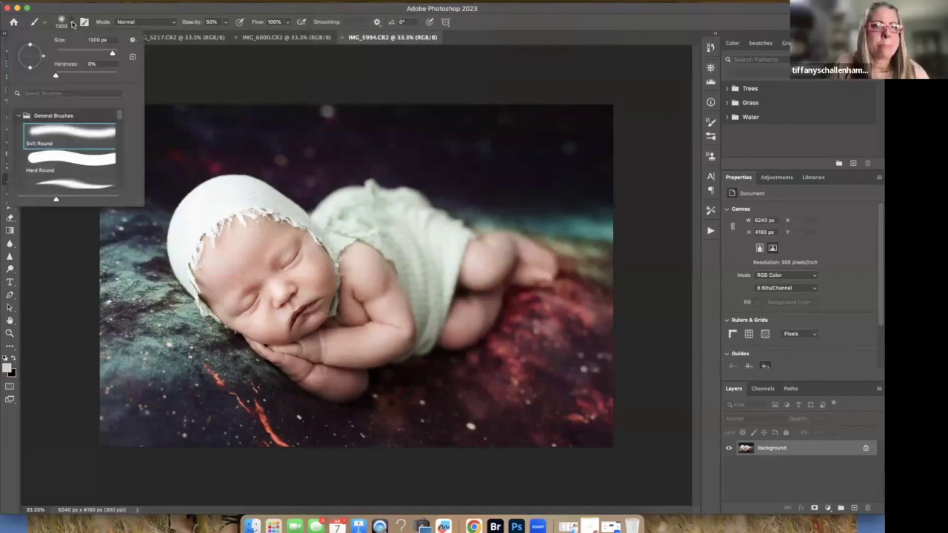
{"action": "left_click_drag", "start_coordinate": [114, 55], "coordinate": [114, 55]}
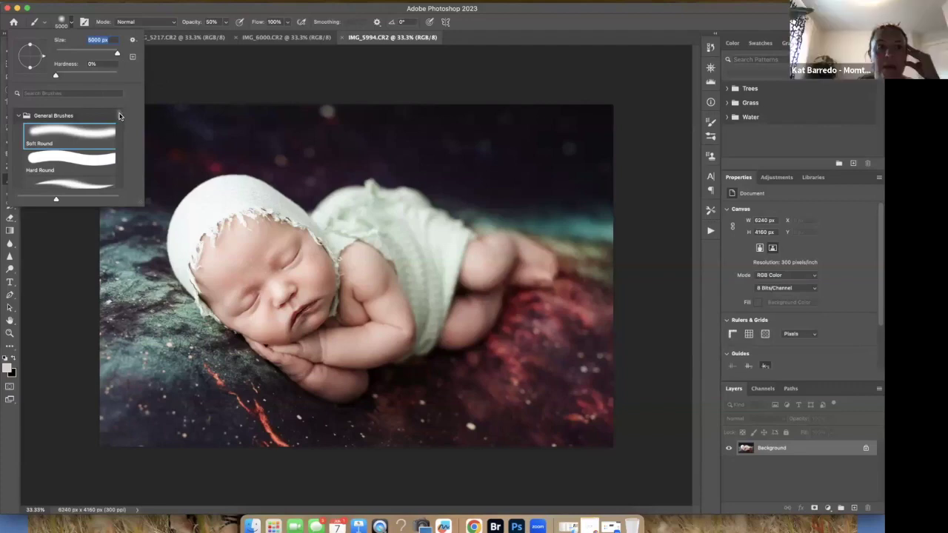
{"action": "scroll", "coordinate": [119, 119], "scroll_direction": "down", "scroll_amount": 5}
{"action": "mouse_move", "coordinate": [118, 125]}
{"action": "left_mouse_down"}
{"action": "mouse_move", "coordinate": [119, 135]}
{"action": "mouse_move", "coordinate": [120, 96]}
{"action": "left_mouse_up"}
{"action": "left_click_drag", "start_coordinate": [119, 116], "coordinate": [122, 134]}
{"action": "scroll", "coordinate": [123, 136], "scroll_direction": "down", "scroll_amount": 5}
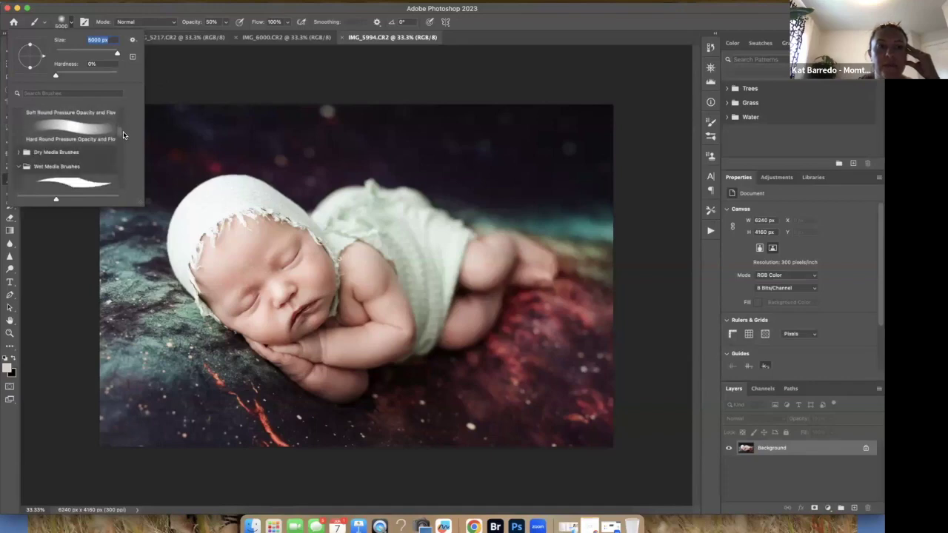
{"action": "scroll", "coordinate": [126, 153], "scroll_direction": "up", "scroll_amount": 10}
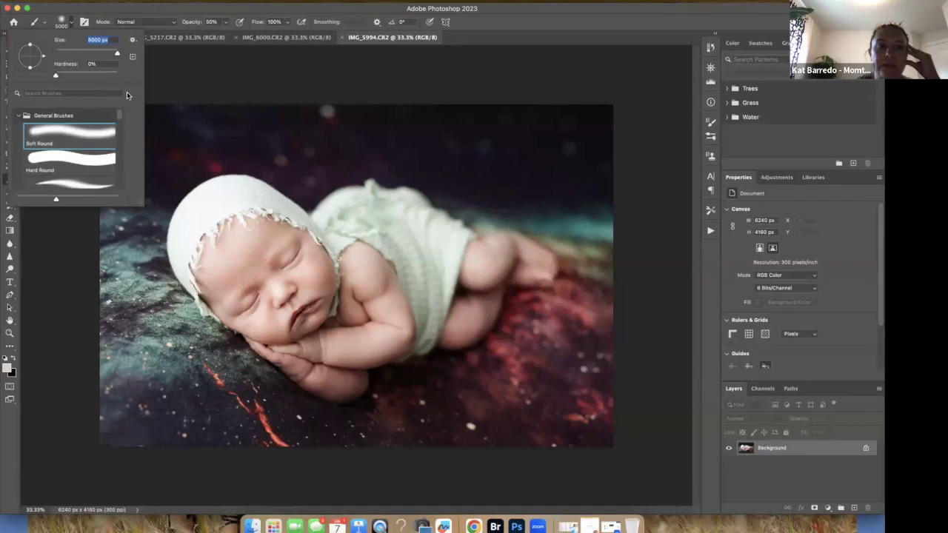
{"action": "scroll", "coordinate": [91, 173], "scroll_direction": "down", "scroll_amount": 2}
{"action": "scroll", "coordinate": [91, 174], "scroll_direction": "up", "scroll_amount": 2}
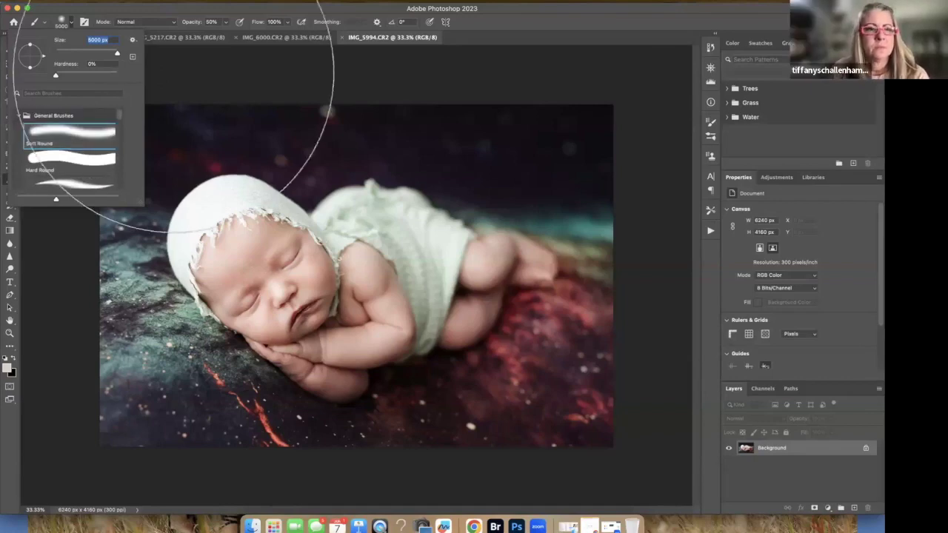
{"action": "key", "text": "BackSpace"}
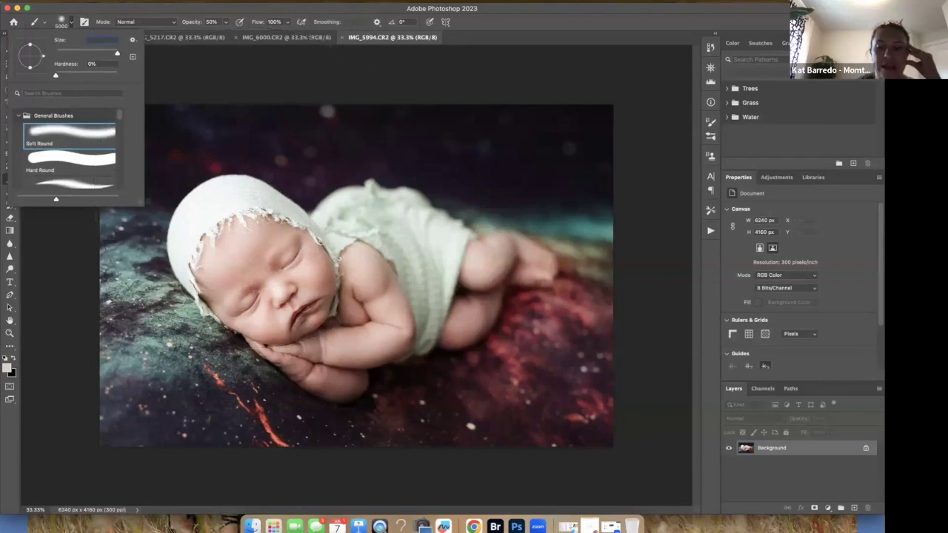
{"action": "left_click", "coordinate": [285, 95]}
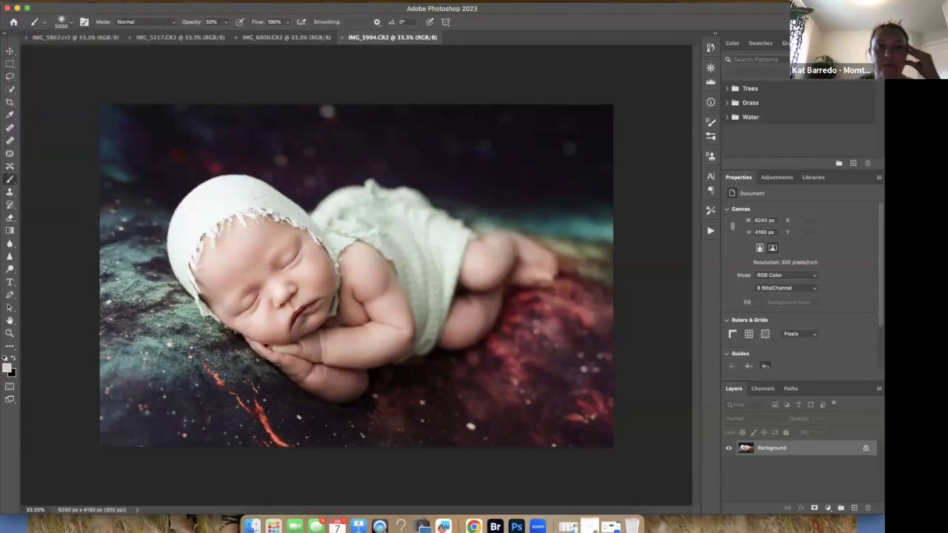
{"action": "key", "text": "Return"}
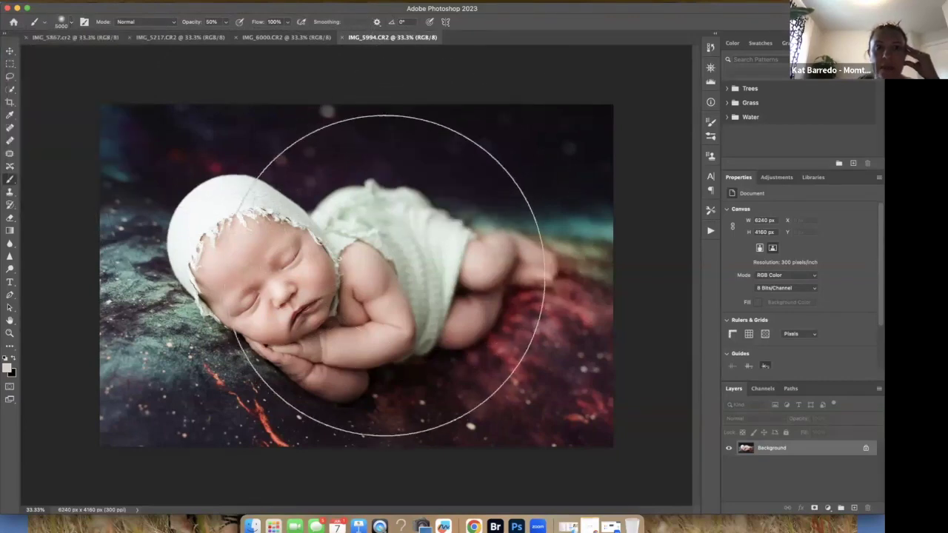
Step: Reduce the brush well below its current size, enlarge it again, and settle on 4000 px
{"action": "key", "text": "bracketleft"}
{"action": "key", "text": "bracketleft"}
{"action": "key", "text": "bracketleft"}
{"action": "key", "text": "bracketleft"}
{"action": "key", "text": "bracketleft"}
{"action": "key", "text": "bracketleft"}
{"action": "key", "text": "bracketleft"}
{"action": "key", "text": "bracketleft"}
{"action": "key", "text": "bracketleft"}
{"action": "key", "text": "bracketleft"}
{"action": "key", "text": "bracketleft"}
{"action": "key", "text": "bracketleft"}
{"action": "key", "text": "bracketleft"}
{"action": "key", "text": "bracketleft"}
{"action": "key", "text": "bracketleft"}
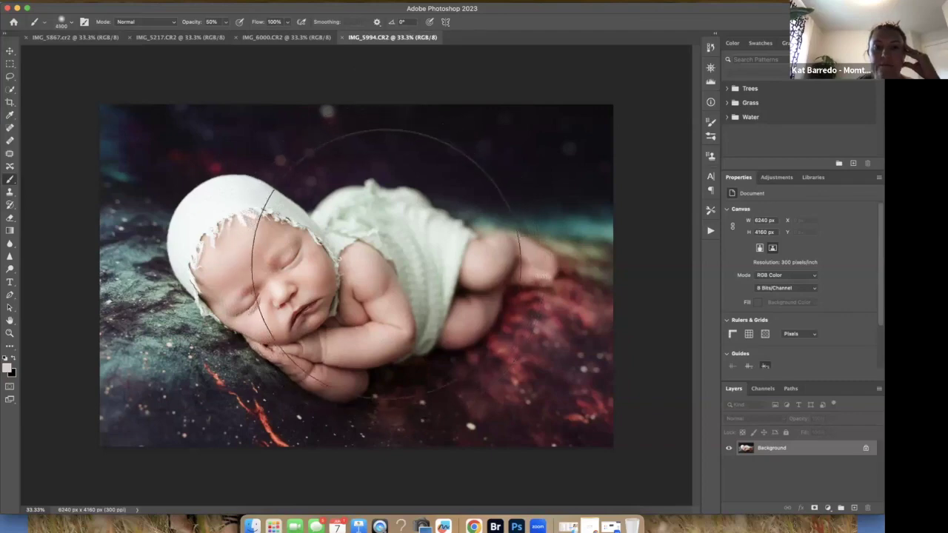
{"action": "key", "text": "bracketleft"}
{"action": "key", "text": "bracketleft"}
{"action": "key", "text": "bracketleft"}
{"action": "key", "text": "bracketleft"}
{"action": "key", "text": "bracketleft"}
{"action": "key", "text": "bracketleft"}
{"action": "key", "text": "bracketleft"}
{"action": "key", "text": "bracketleft"}
{"action": "key", "text": "bracketleft"}
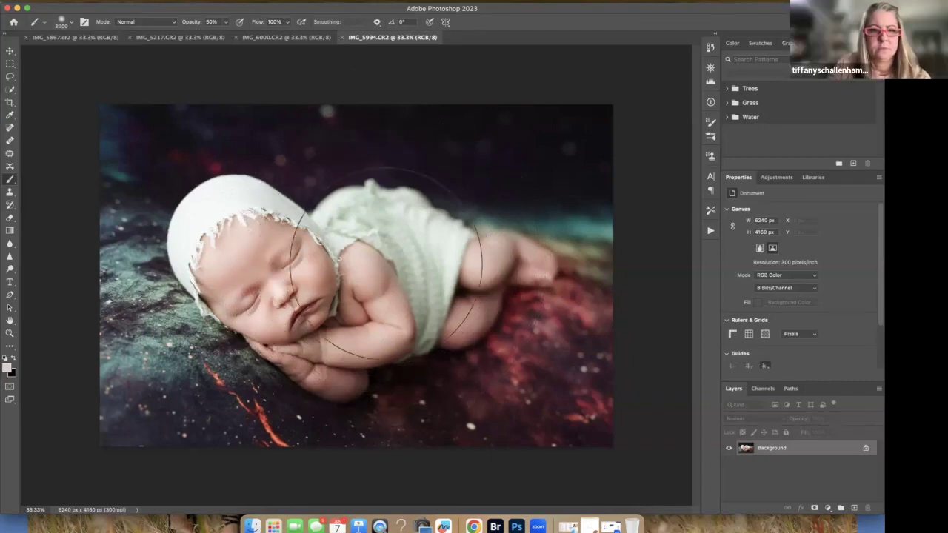
{"action": "key", "text": "bracketright"}
{"action": "key", "text": "bracketright"}
{"action": "key", "text": "bracketright"}
{"action": "key", "text": "bracketright"}
{"action": "key", "text": "bracketright"}
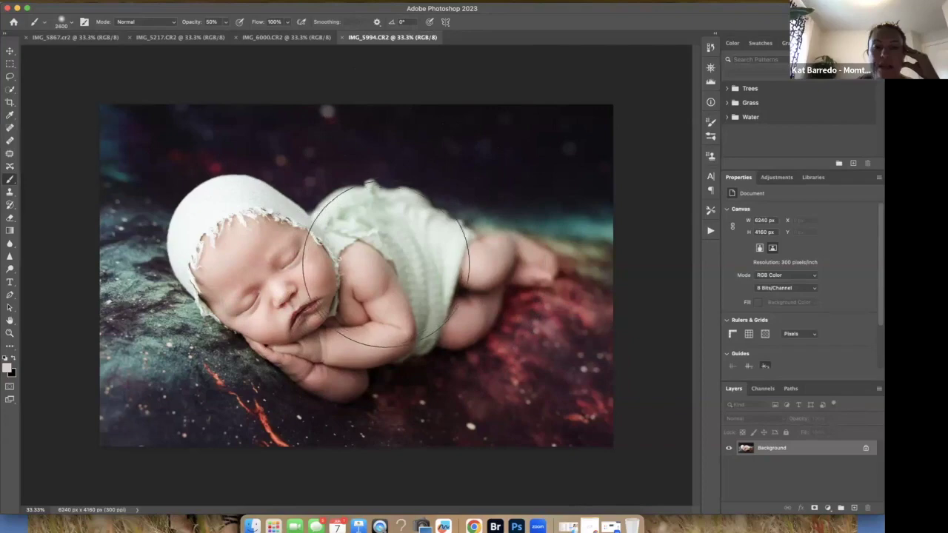
{"action": "key", "text": "bracketright"}
{"action": "key", "text": "bracketright"}
{"action": "key", "text": "bracketright"}
{"action": "key", "text": "bracketright"}
{"action": "key", "text": "bracketright"}
{"action": "key", "text": "bracketright"}
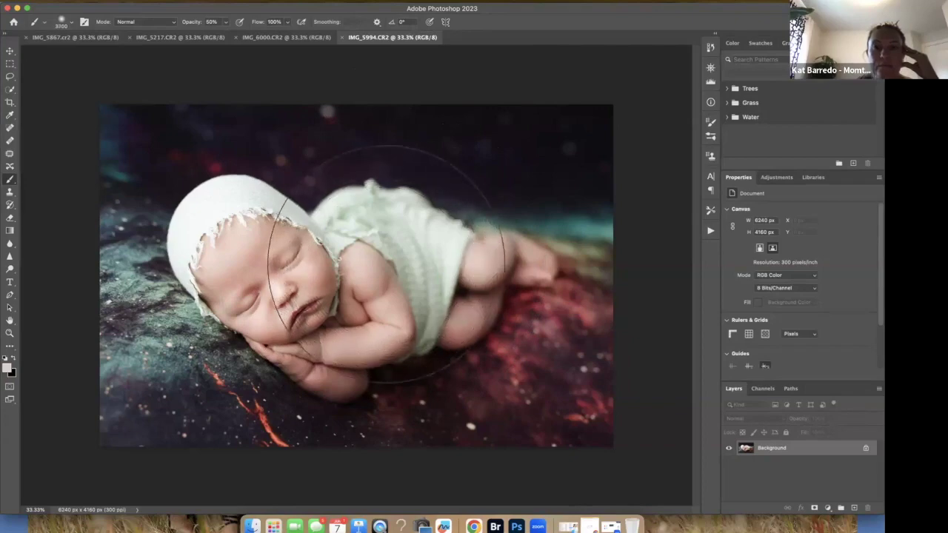
{"action": "key", "text": "bracketright"}
{"action": "key", "text": "bracketright"}
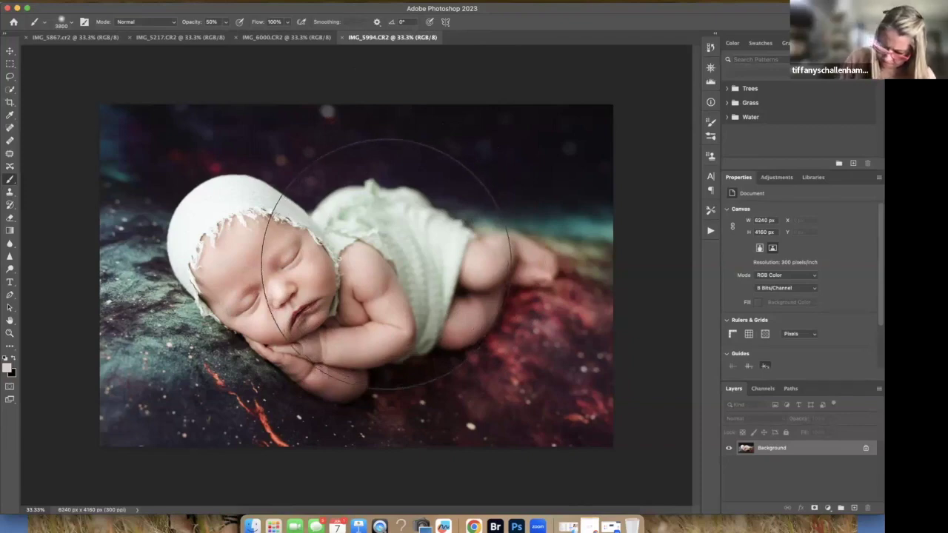
{"action": "key", "text": "bracketright"}
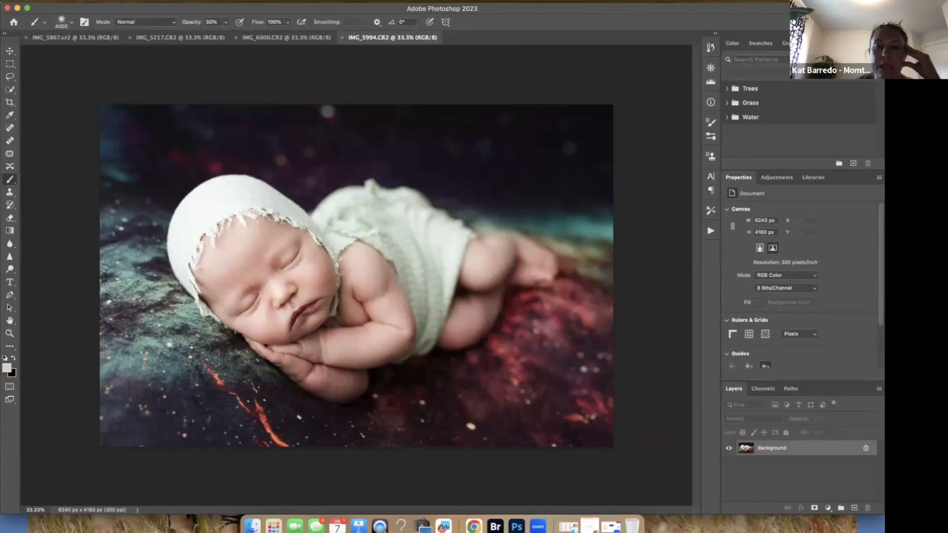
Step: View the baby's face and arm at 100% magnification and return to the whole photo at 33.3%
{"action": "key", "text": "super+equal"}
{"action": "key", "text": "super+equal"}
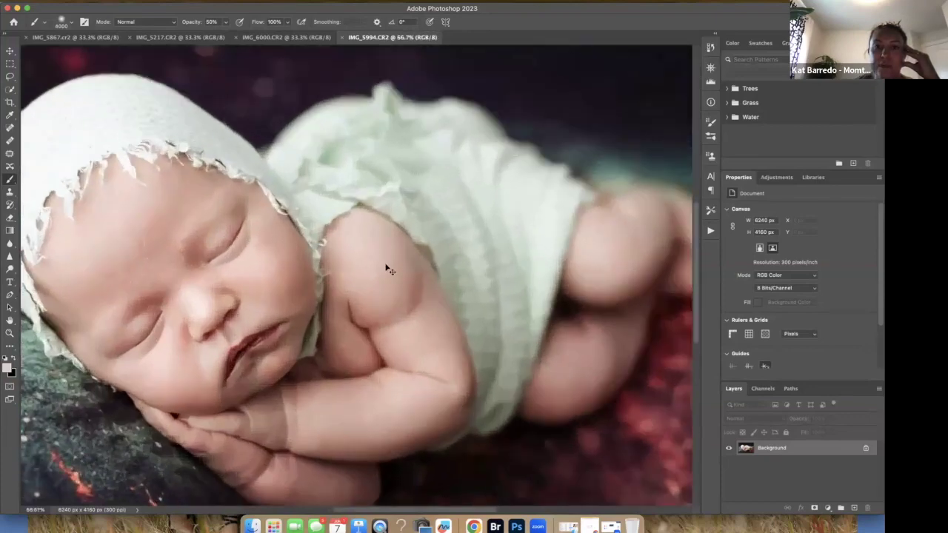
{"action": "key", "text": "super+equal"}
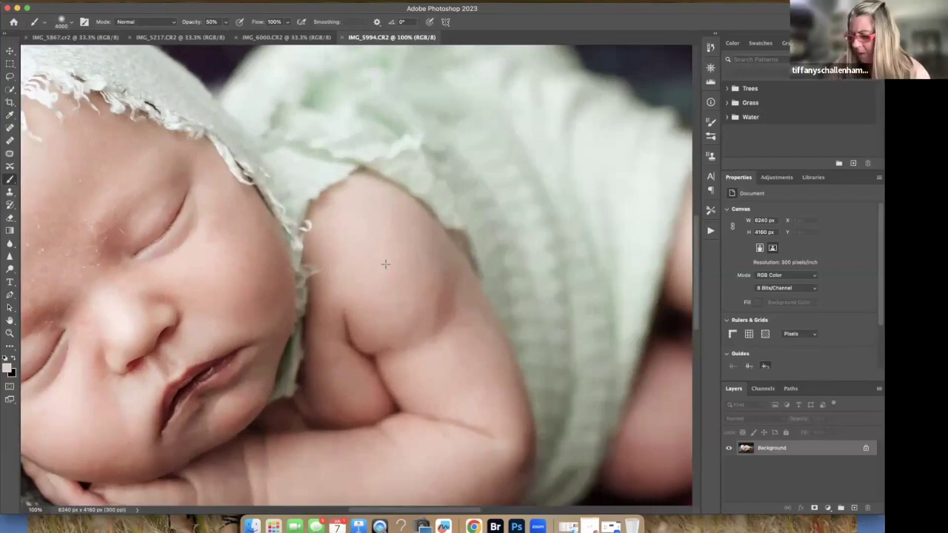
{"action": "key", "text": "super+minus"}
{"action": "key", "text": "super+minus"}
{"action": "key", "text": "super+minus"}
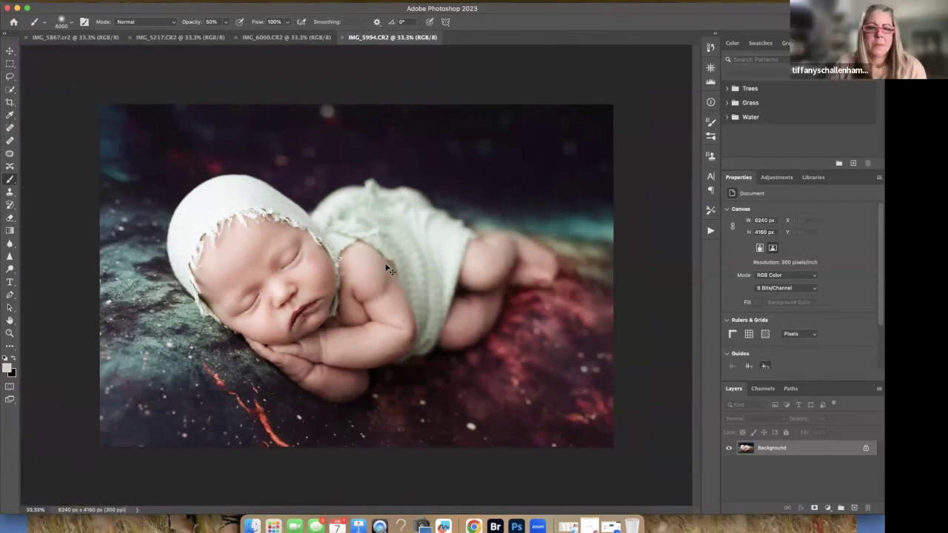
Step: Try the brush at 100% opacity and lower it to 58%
{"action": "left_click", "coordinate": [227, 22]}
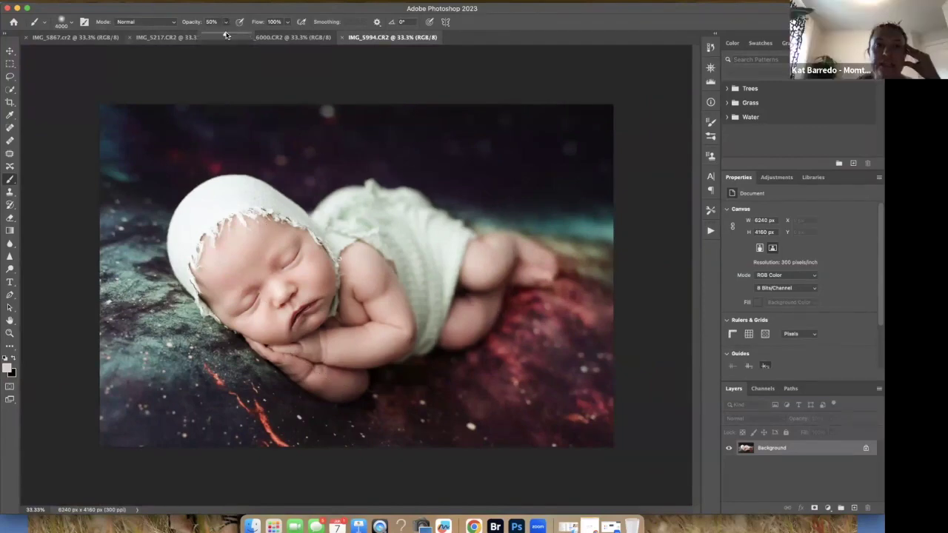
{"action": "left_click_drag", "start_coordinate": [227, 36], "coordinate": [250, 35]}
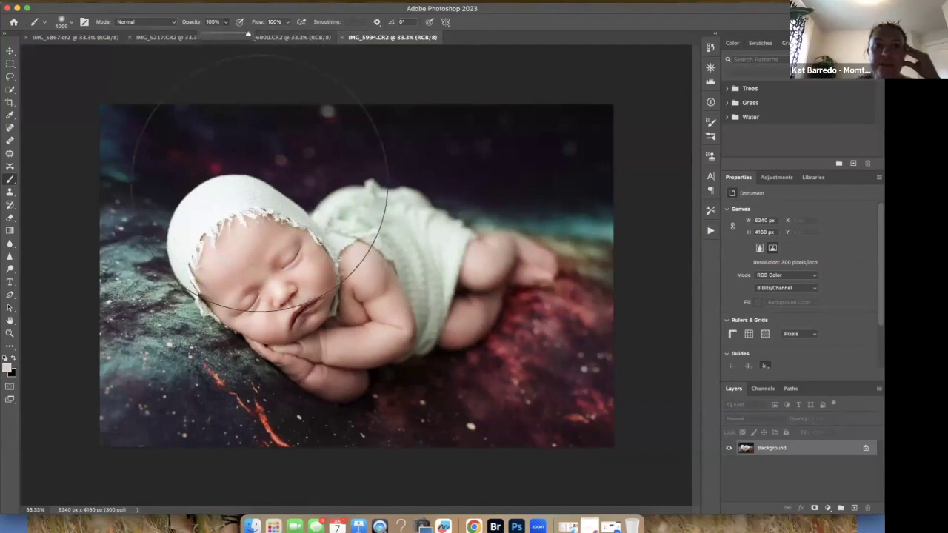
{"action": "mouse_move", "coordinate": [228, 36]}
{"action": "left_mouse_down"}
{"action": "mouse_move", "coordinate": [211, 37]}
{"action": "mouse_move", "coordinate": [229, 37]}
{"action": "left_mouse_up"}
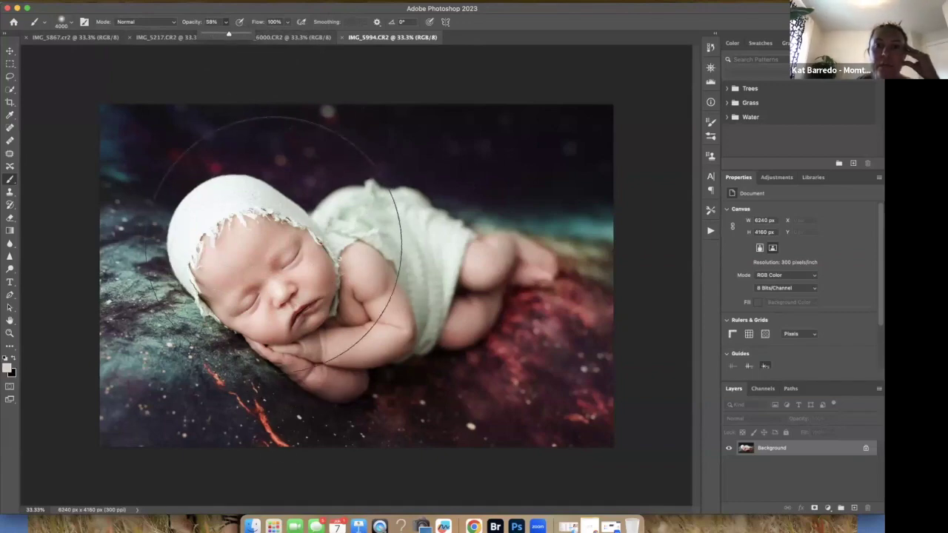
Step: Try the brush's flow at 50%, 100% and 17%, and leave it at 16%
{"action": "left_click", "coordinate": [290, 23]}
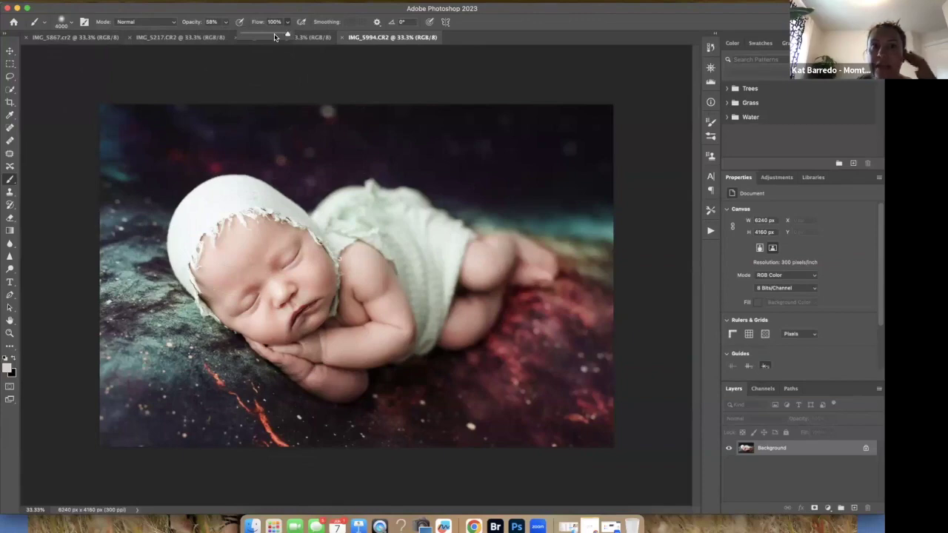
{"action": "left_click", "coordinate": [265, 36]}
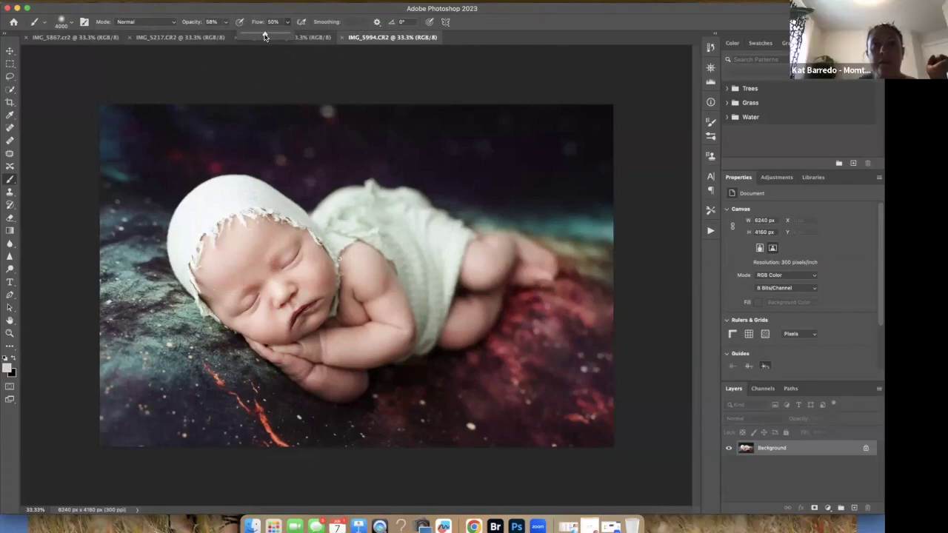
{"action": "left_click_drag", "start_coordinate": [265, 37], "coordinate": [289, 36]}
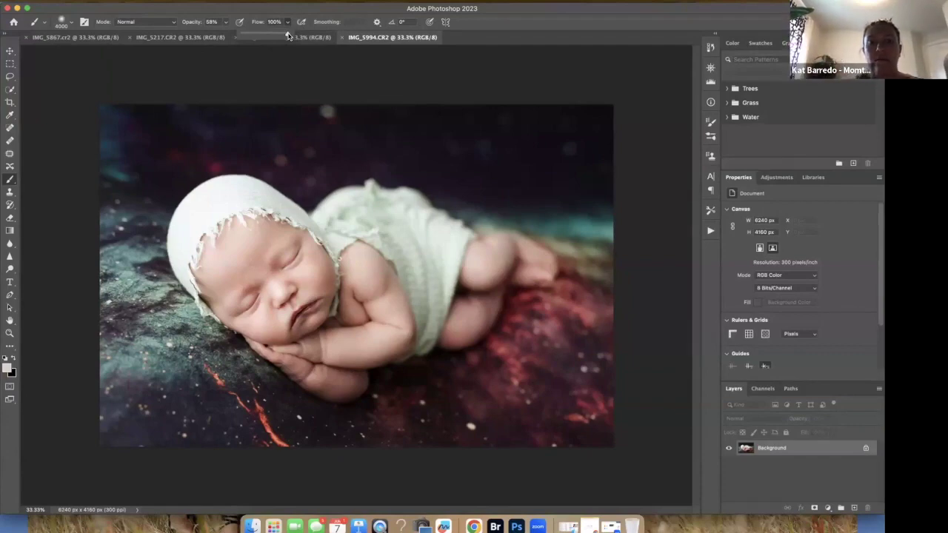
{"action": "left_click", "coordinate": [251, 34]}
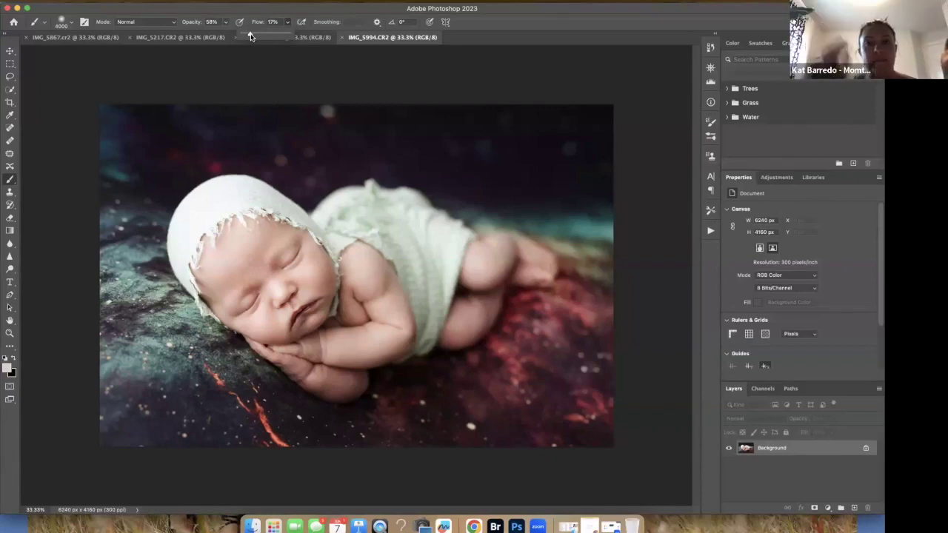
{"action": "left_click_drag", "start_coordinate": [250, 37], "coordinate": [322, 39]}
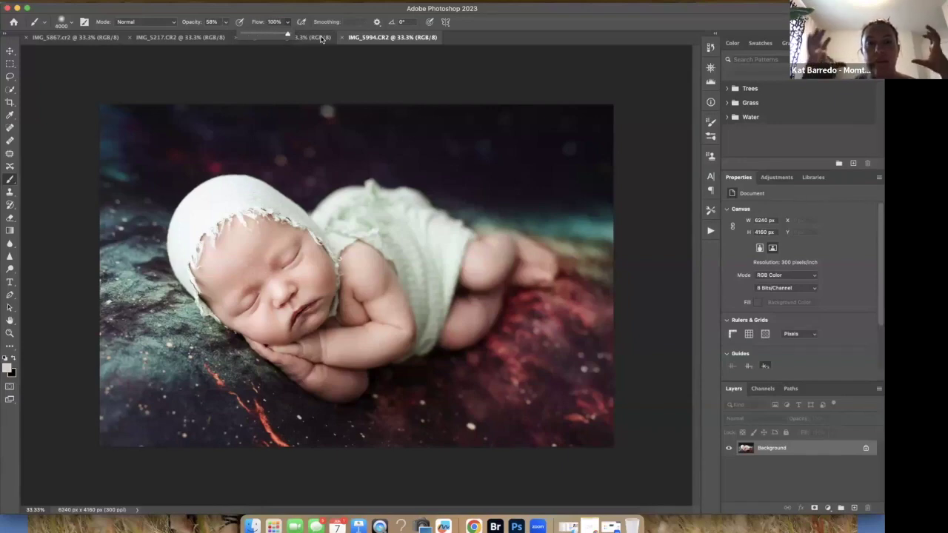
{"action": "left_click_drag", "start_coordinate": [321, 38], "coordinate": [249, 35]}
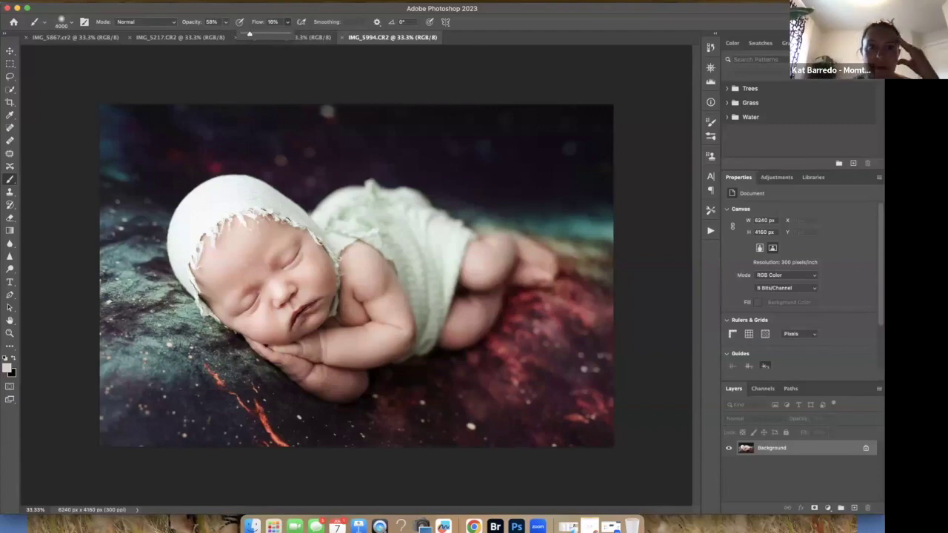
{"action": "left_click", "coordinate": [282, 10]}
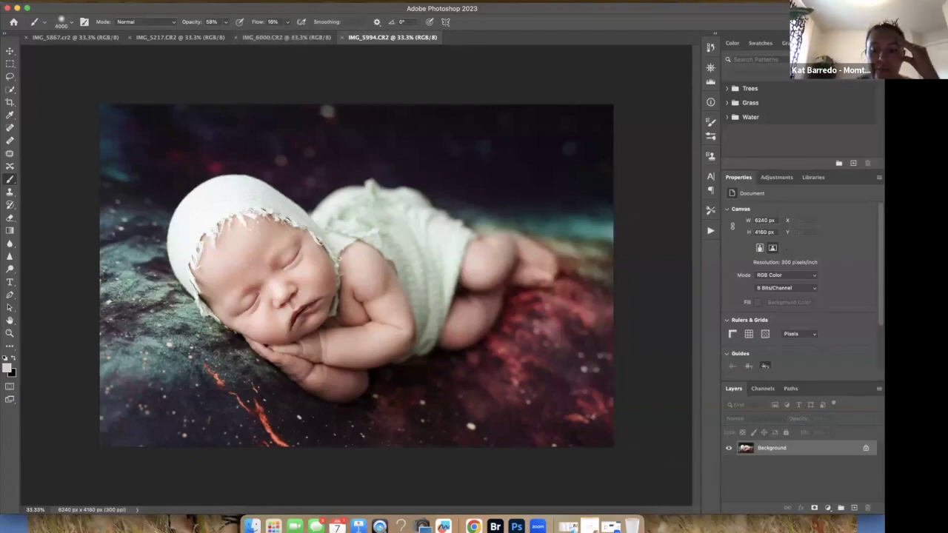
Step: Duplicate the background layer and brush the entire copy black, using default colours and raising the brush's flow and opacity to 100%
{"action": "key", "text": "super+j"}
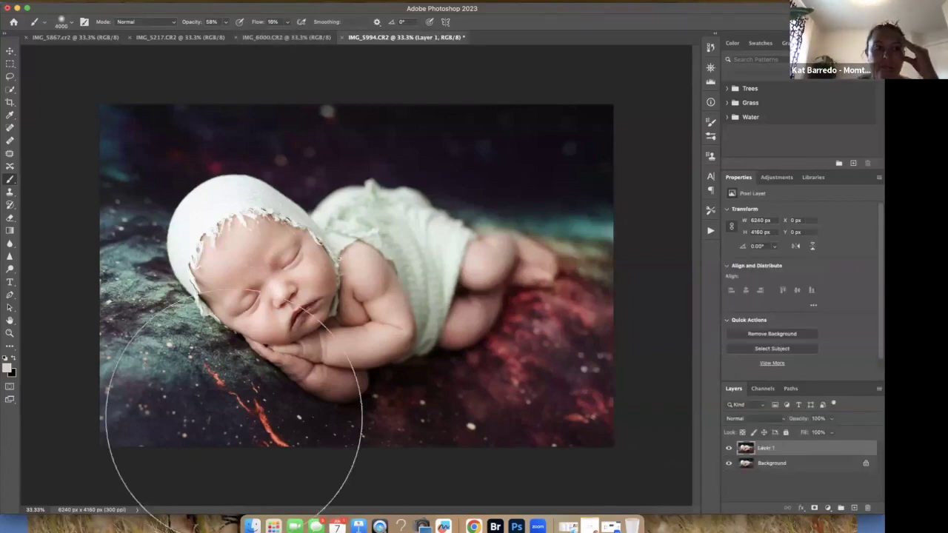
{"action": "left_click", "coordinate": [4, 357]}
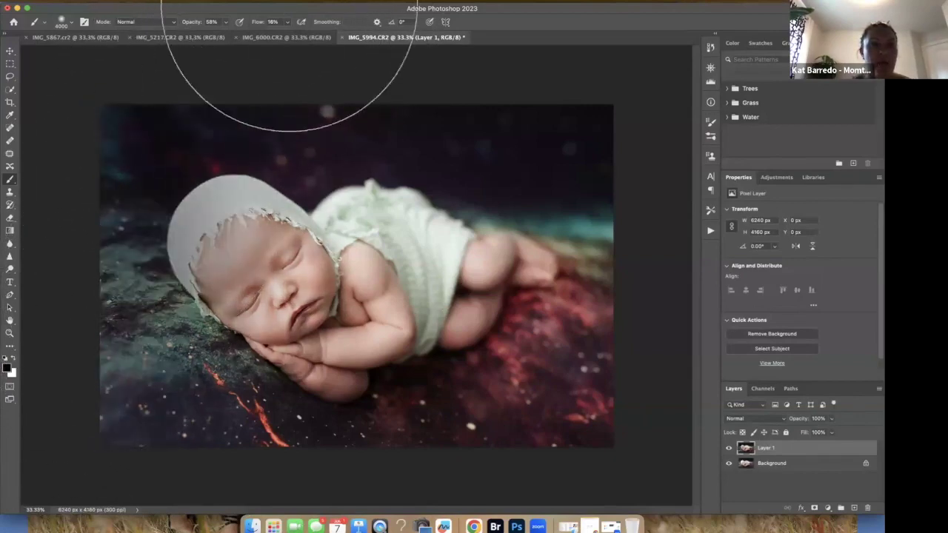
{"action": "left_click", "coordinate": [288, 22]}
{"action": "left_click_drag", "start_coordinate": [289, 34], "coordinate": [338, 35]}
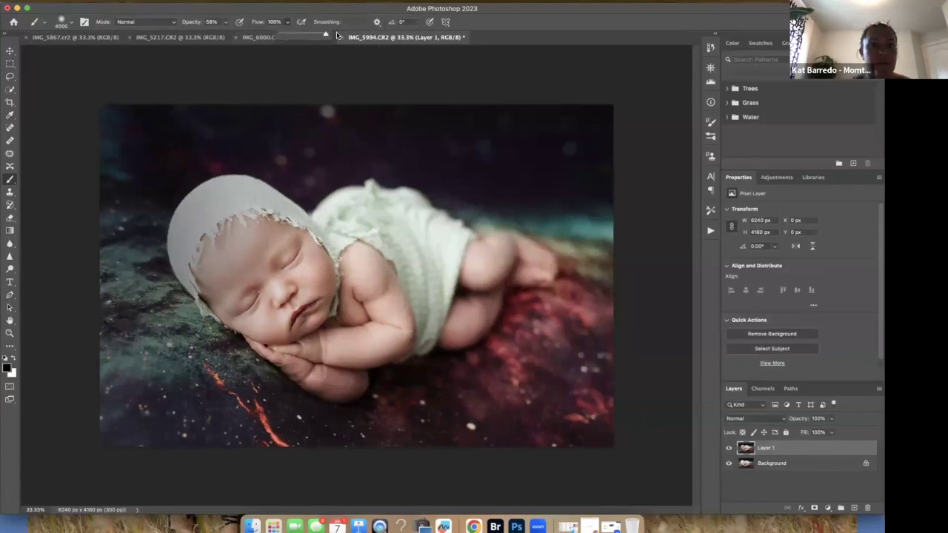
{"action": "left_click", "coordinate": [225, 21]}
{"action": "left_click_drag", "start_coordinate": [217, 35], "coordinate": [255, 35]}
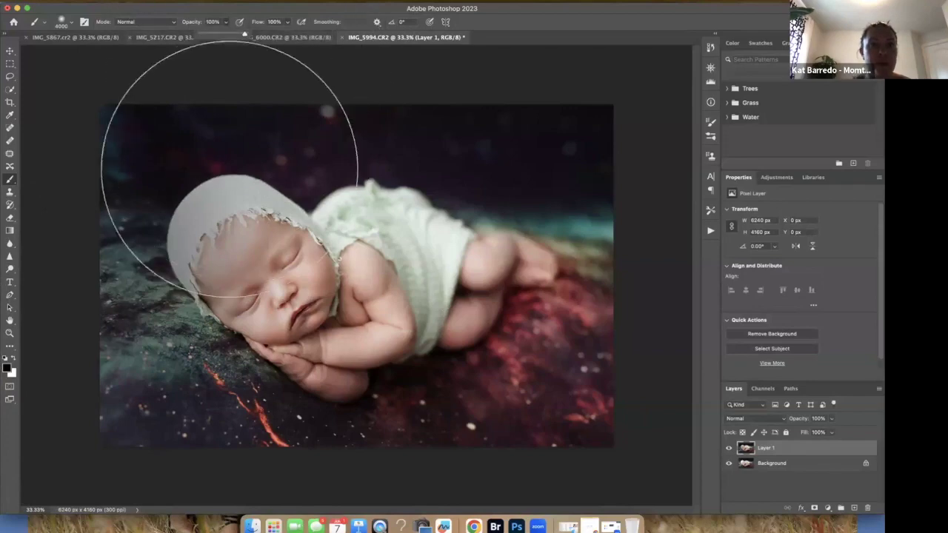
{"action": "mouse_move", "coordinate": [180, 370]}
{"action": "left_mouse_down"}
{"action": "mouse_move", "coordinate": [285, 454]}
{"action": "mouse_move", "coordinate": [350, 255]}
{"action": "mouse_move", "coordinate": [559, 384]}
{"action": "mouse_move", "coordinate": [473, 326]}
{"action": "mouse_move", "coordinate": [519, 378]}
{"action": "left_mouse_up"}
{"action": "mouse_move", "coordinate": [444, 355]}
{"action": "left_mouse_down"}
{"action": "mouse_move", "coordinate": [428, 180]}
{"action": "mouse_move", "coordinate": [403, 176]}
{"action": "mouse_move", "coordinate": [550, 241]}
{"action": "left_mouse_up"}
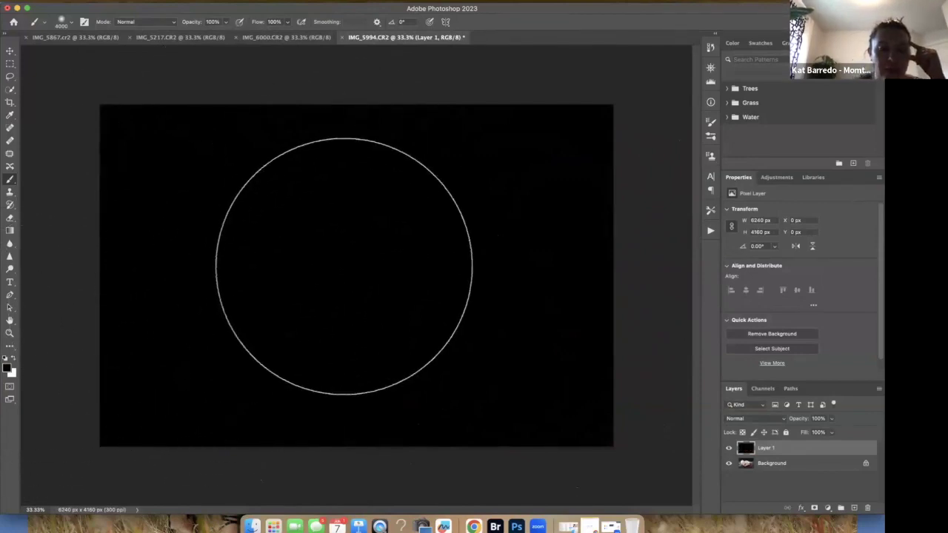
Step: Switch the foreground colour to white and set the brush's flow to 75%
{"action": "key", "text": "x"}
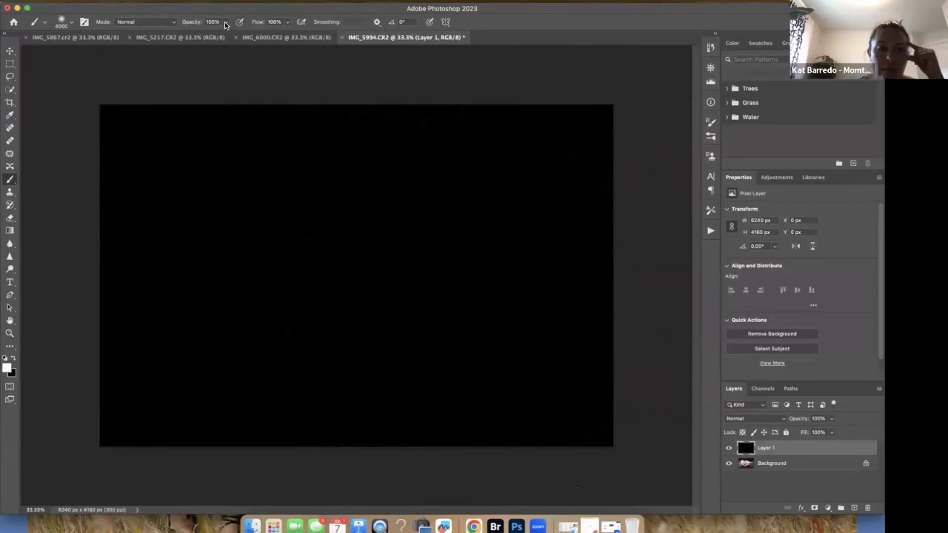
{"action": "key", "text": "x"}
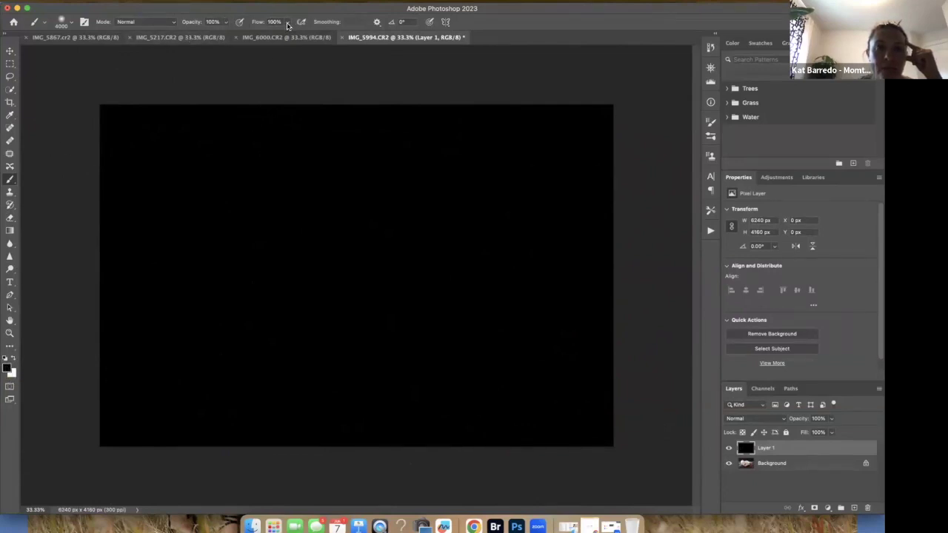
{"action": "left_click", "coordinate": [287, 25]}
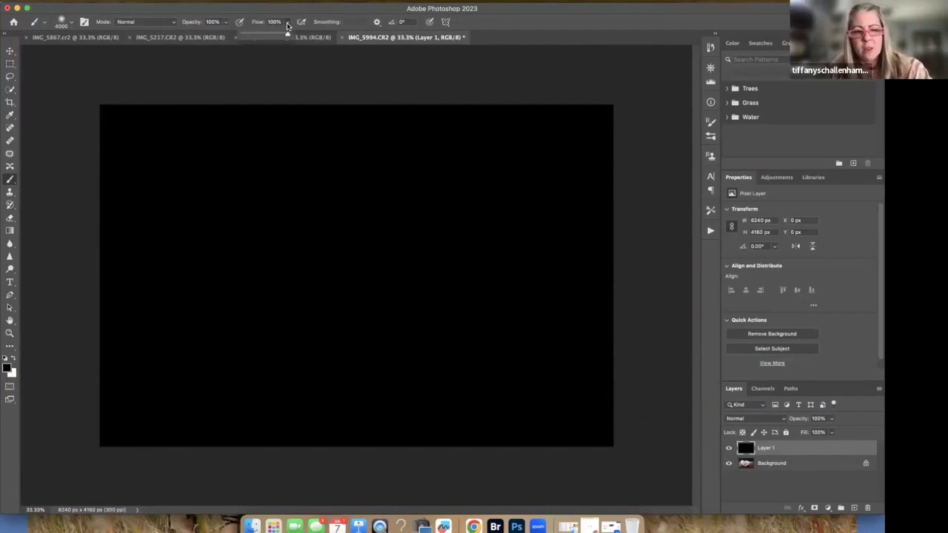
{"action": "left_click", "coordinate": [287, 27]}
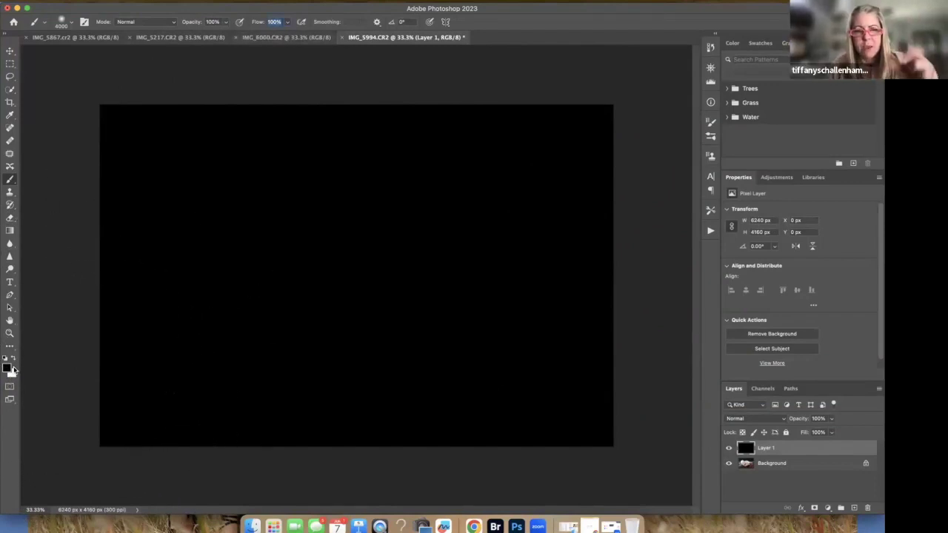
{"action": "left_click", "coordinate": [12, 358]}
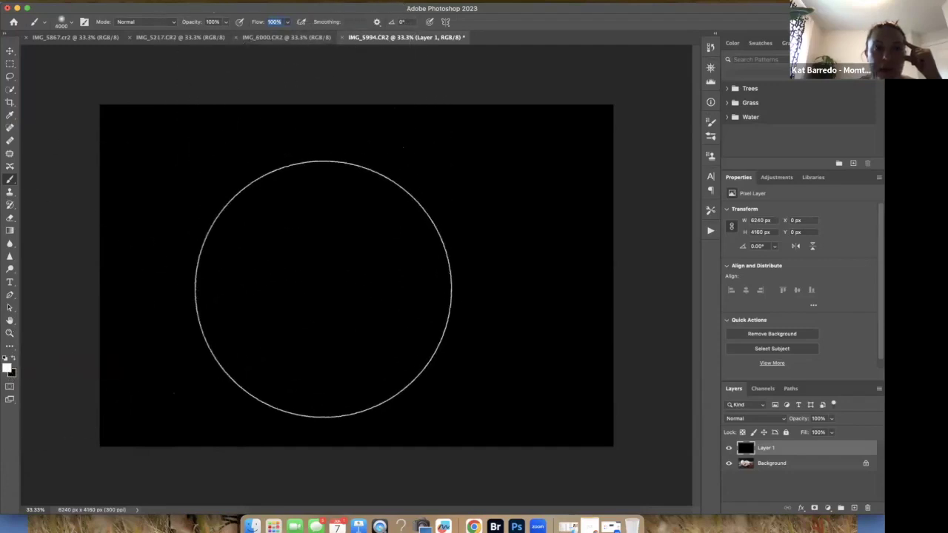
{"action": "type", "text": "75"}
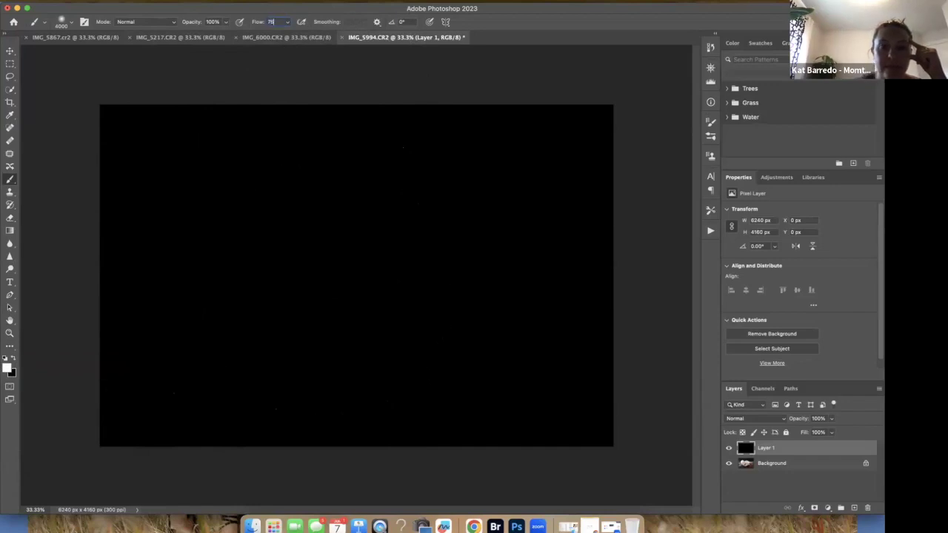
Step: Reduce the brush to 2500 px and paint one soft white dab on the left half of the black layer
{"action": "key", "text": "bracketleft"}
{"action": "key", "text": "bracketleft"}
{"action": "key", "text": "bracketleft"}
{"action": "key", "text": "bracketleft"}
{"action": "key", "text": "bracketleft"}
{"action": "key", "text": "bracketleft"}
{"action": "key", "text": "bracketleft"}
{"action": "key", "text": "bracketleft"}
{"action": "key", "text": "bracketleft"}
{"action": "key", "text": "bracketleft"}
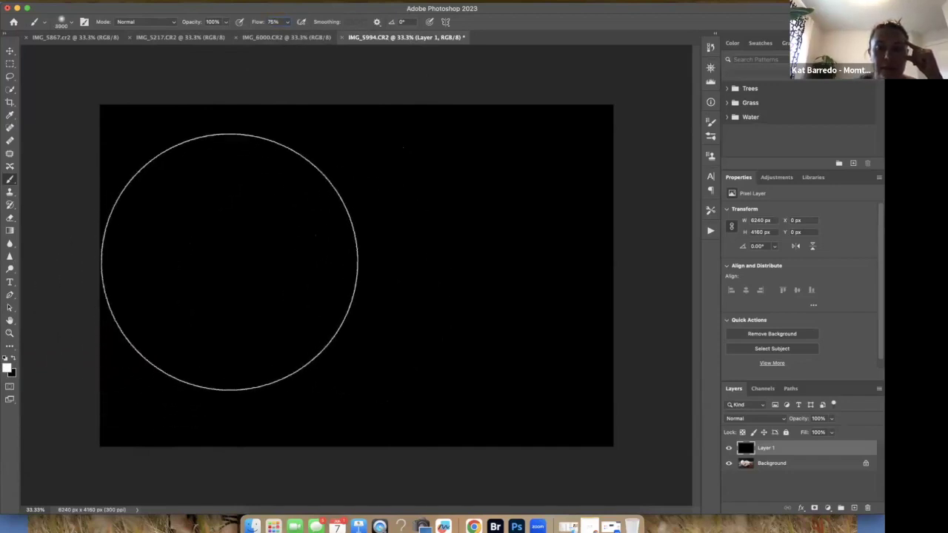
{"action": "key", "text": "bracketleft"}
{"action": "key", "text": "bracketleft"}
{"action": "key", "text": "bracketleft"}
{"action": "key", "text": "bracketleft"}
{"action": "key", "text": "bracketleft"}
{"action": "key", "text": "bracketleft"}
{"action": "key", "text": "bracketleft"}
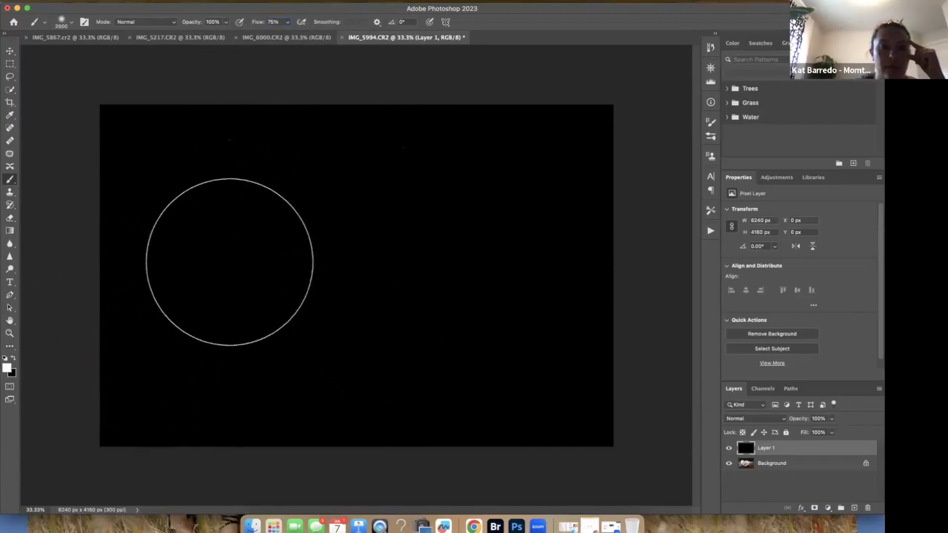
{"action": "left_click", "coordinate": [229, 263]}
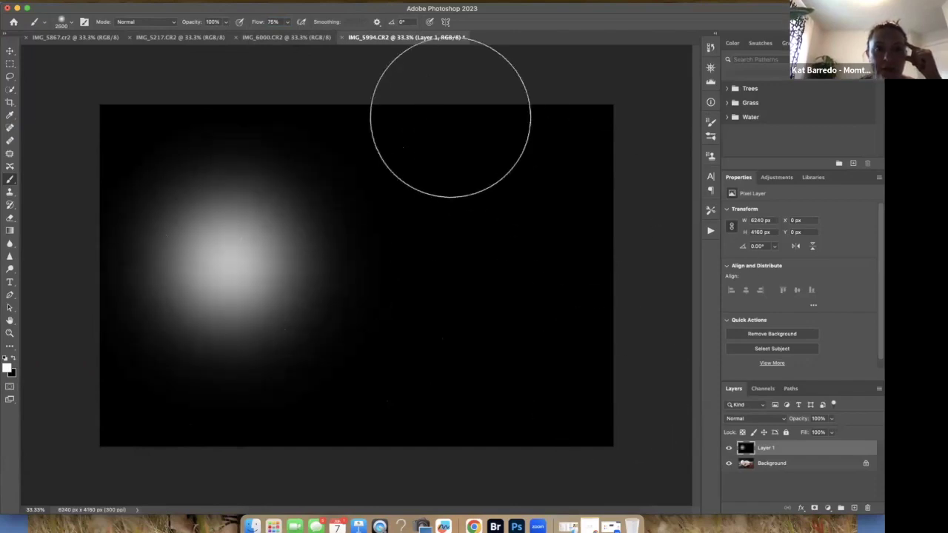
Step: Lower the brush's flow to 51% and paint a second white dab on the right half of the black layer
{"action": "left_click", "coordinate": [288, 21]}
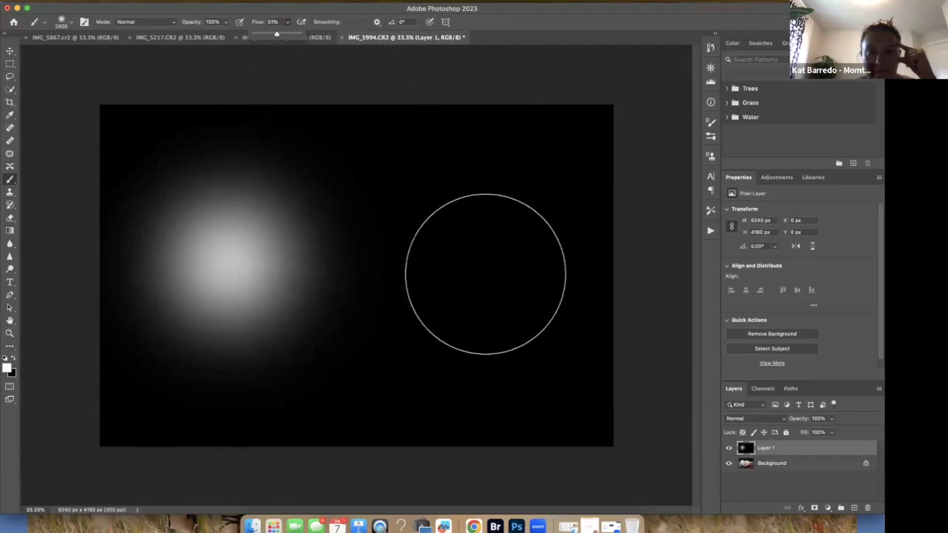
{"action": "left_click", "coordinate": [485, 274]}
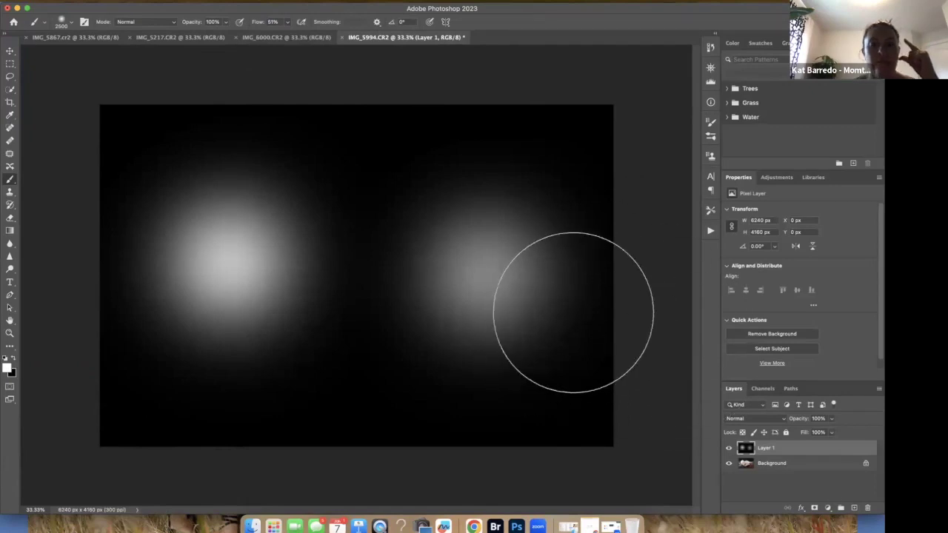
Step: Undo the last white dab, lower the brush's flow to 28% and paint a new dab on the right half of the black layer
{"action": "key", "text": "super+z"}
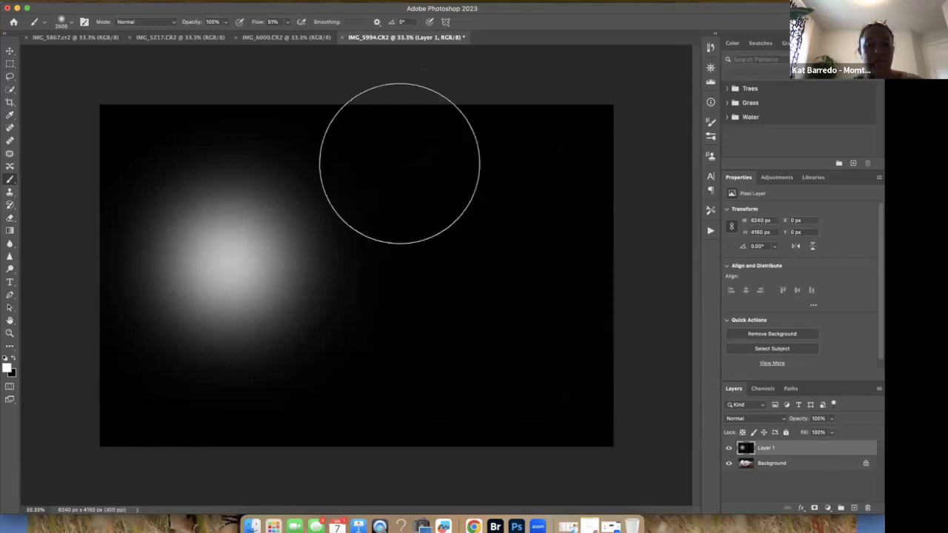
{"action": "left_click", "coordinate": [287, 23]}
{"action": "left_click_drag", "start_coordinate": [277, 36], "coordinate": [274, 36]}
{"action": "left_click", "coordinate": [469, 267]}
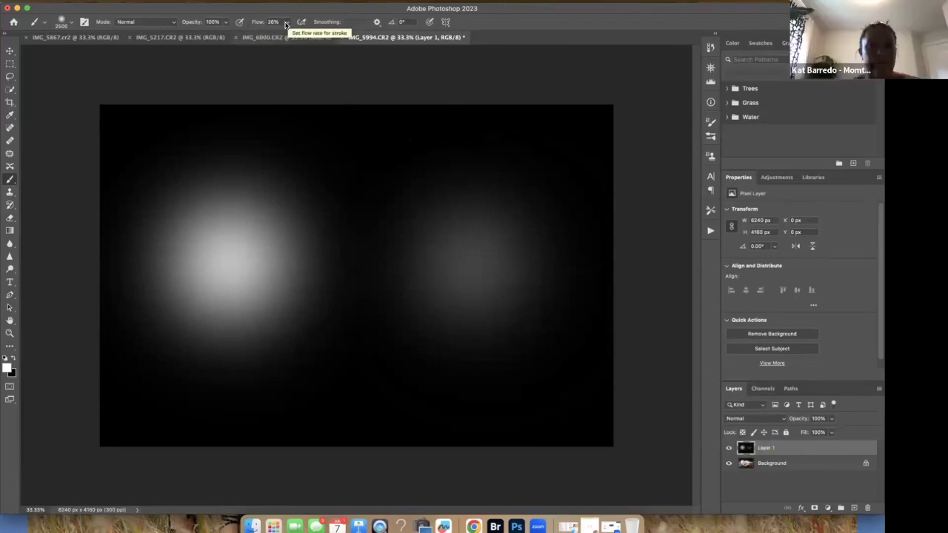
Step: Undo the right dab, lower the brush's flow to 11% and try another dab on the right half
{"action": "left_click", "coordinate": [288, 25]}
{"action": "left_click_drag", "start_coordinate": [283, 36], "coordinate": [281, 35]}
{"action": "left_click", "coordinate": [478, 282]}
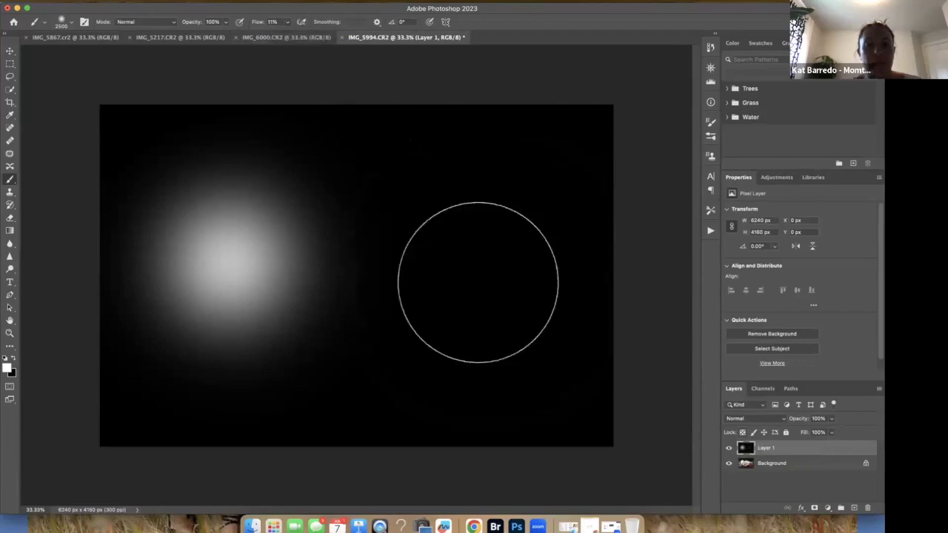
Step: Clear the dabs back to solid black, raise the brush's flow to 100% and paint one white dab on the left half
{"action": "key", "text": "alt+BackSpace"}
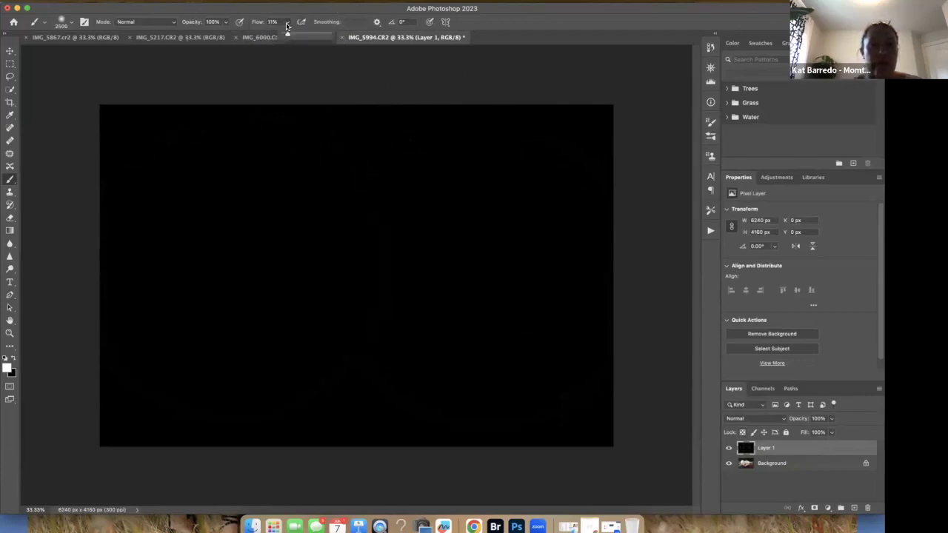
{"action": "left_click_drag", "start_coordinate": [288, 35], "coordinate": [328, 34]}
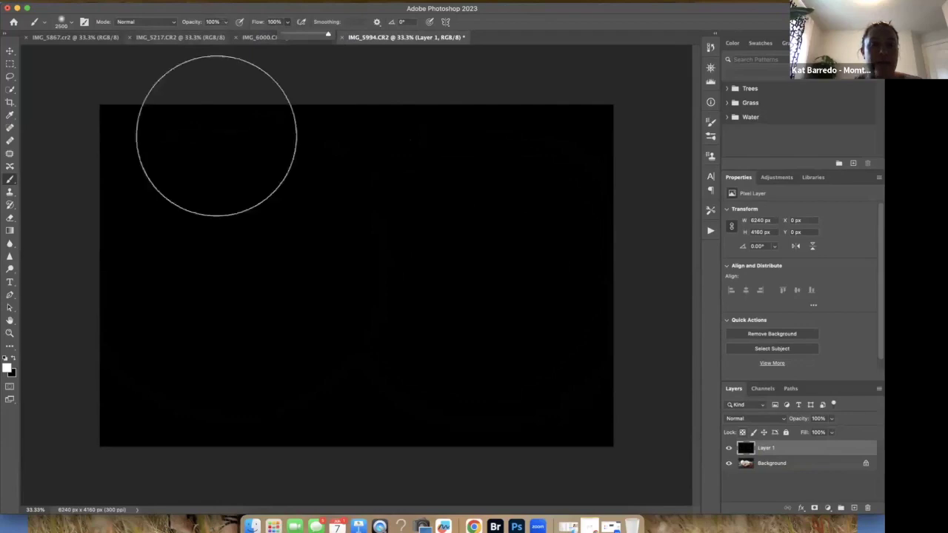
{"action": "left_click", "coordinate": [222, 282]}
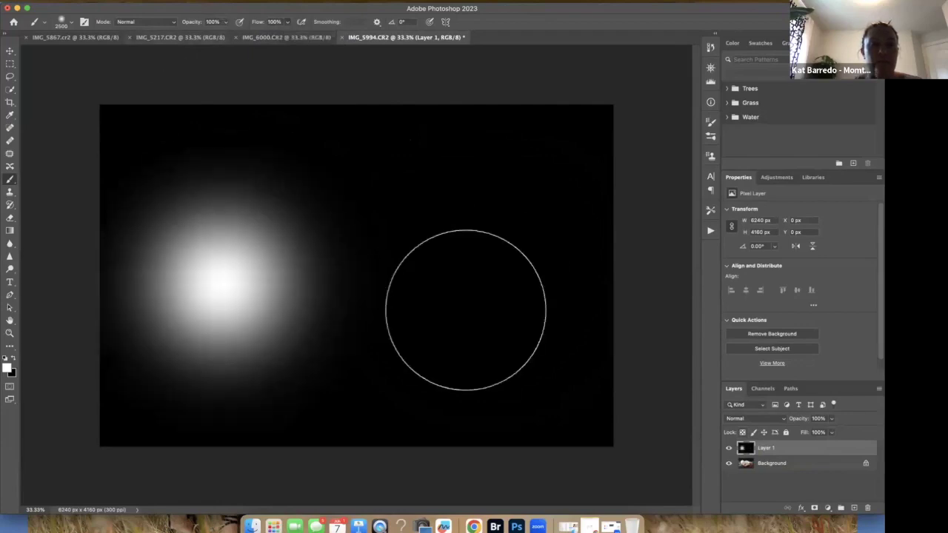
Step: Lower the brush's opacity to 49% and paint a white dab on the right half of the black layer
{"action": "left_click", "coordinate": [226, 23]}
{"action": "left_click", "coordinate": [202, 33]}
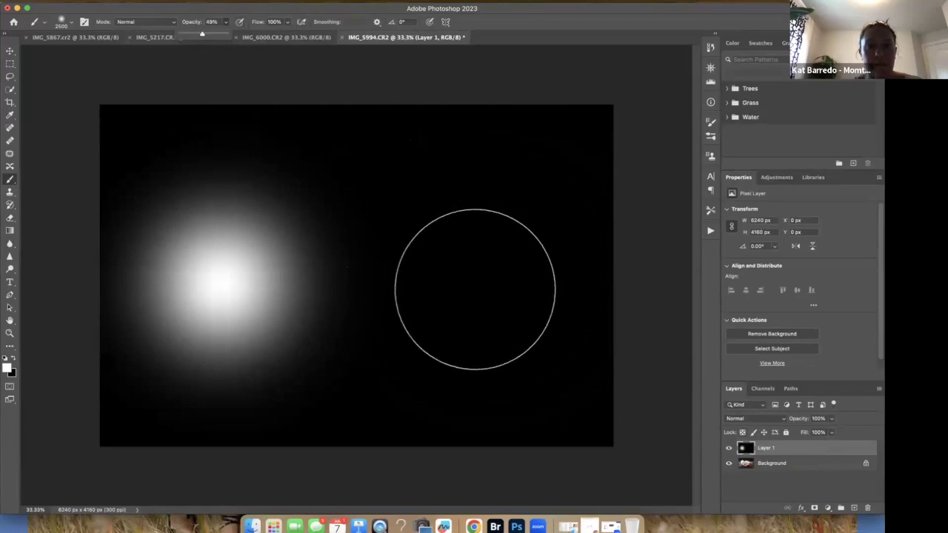
{"action": "left_click", "coordinate": [474, 289]}
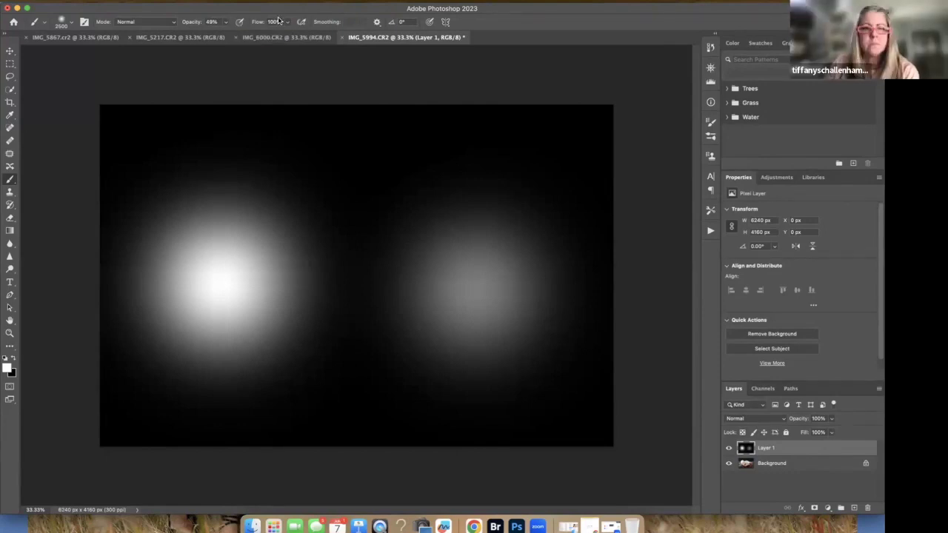
Step: Restore the brush's opacity to 100% and delete the black painted layer
{"action": "left_click", "coordinate": [226, 23]}
{"action": "left_click_drag", "start_coordinate": [224, 36], "coordinate": [730, 399]}
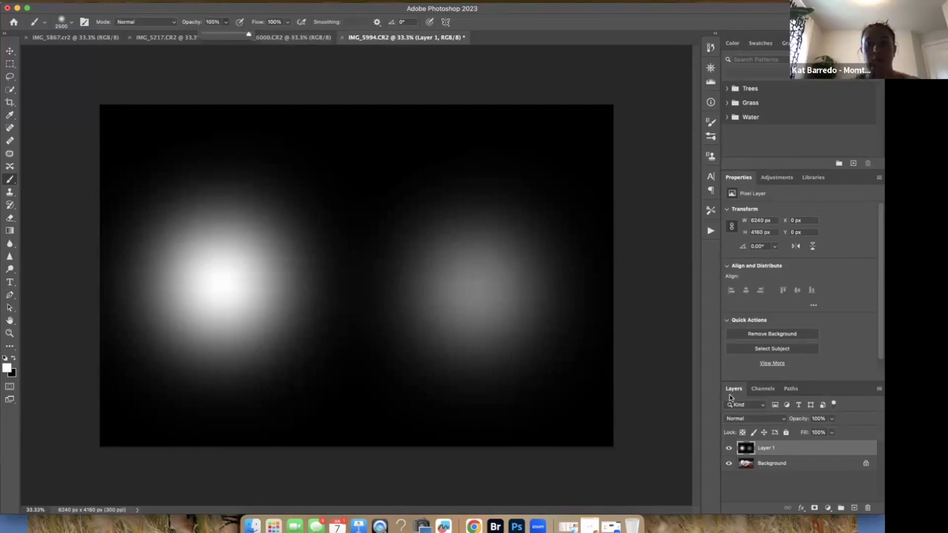
{"action": "key", "text": "Delete"}
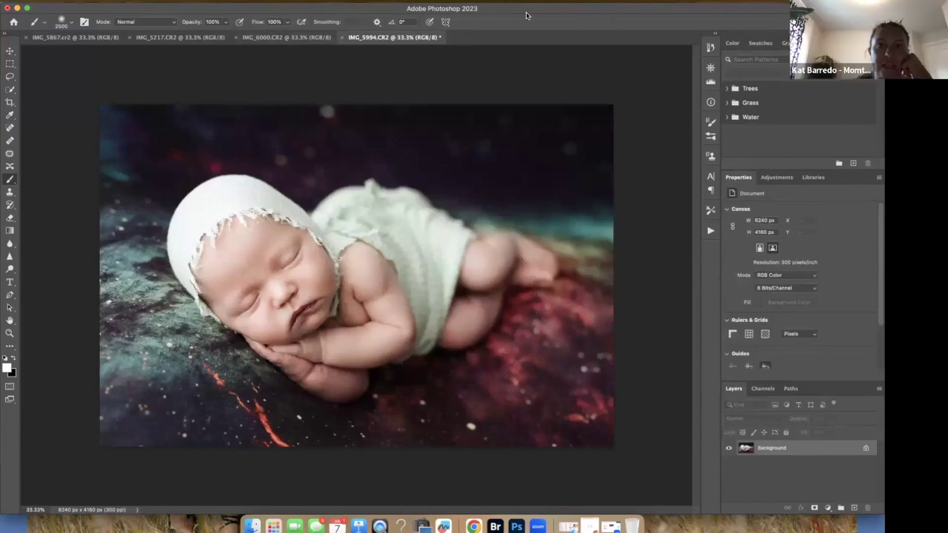
Step: Step through the document's history states one by one, from Open through the brush strokes to Delete Layer
{"action": "left_click", "coordinate": [711, 48]}
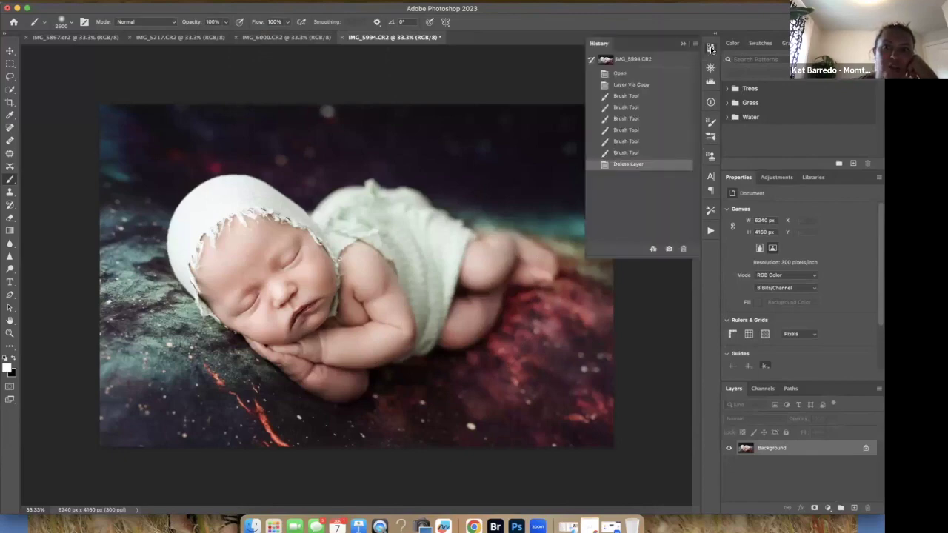
{"action": "left_click", "coordinate": [633, 74]}
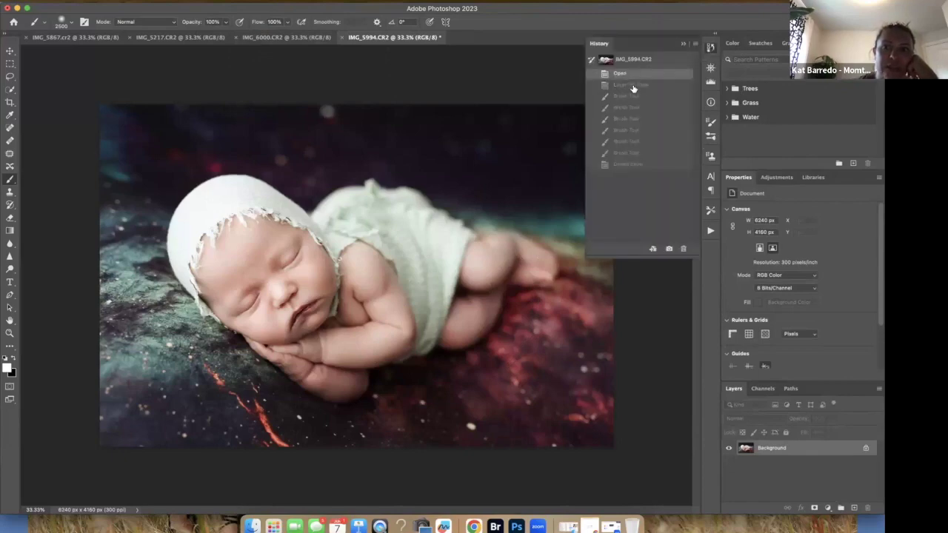
{"action": "left_click", "coordinate": [633, 84]}
{"action": "left_click", "coordinate": [632, 74]}
{"action": "left_click", "coordinate": [630, 86]}
{"action": "left_click", "coordinate": [626, 96]}
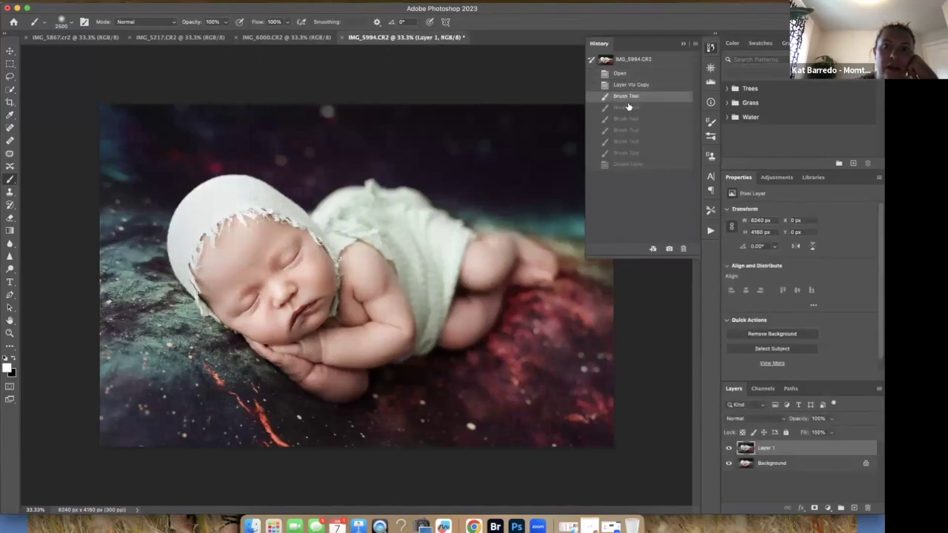
{"action": "left_click", "coordinate": [626, 107]}
{"action": "left_click", "coordinate": [626, 119]}
{"action": "left_click", "coordinate": [626, 131]}
{"action": "left_click", "coordinate": [626, 140]}
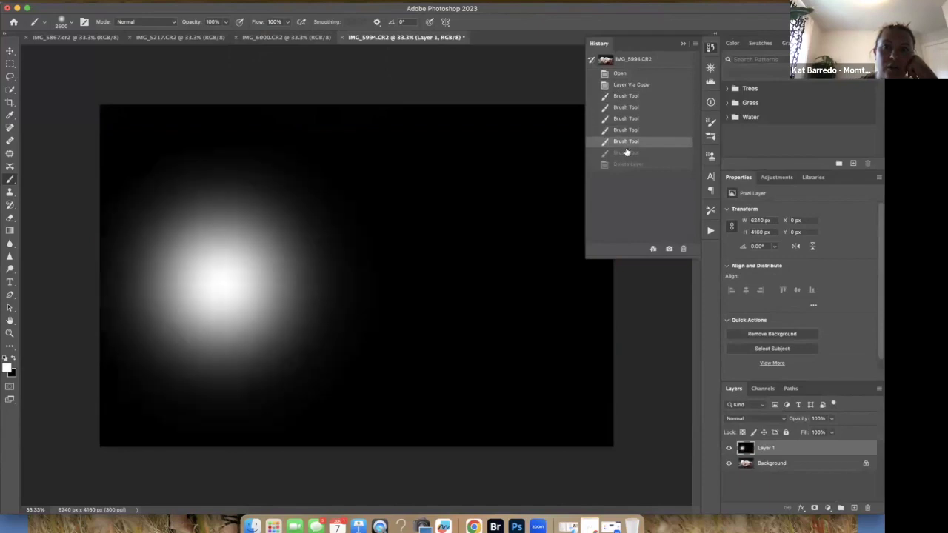
{"action": "left_click", "coordinate": [626, 153]}
{"action": "left_click", "coordinate": [626, 165]}
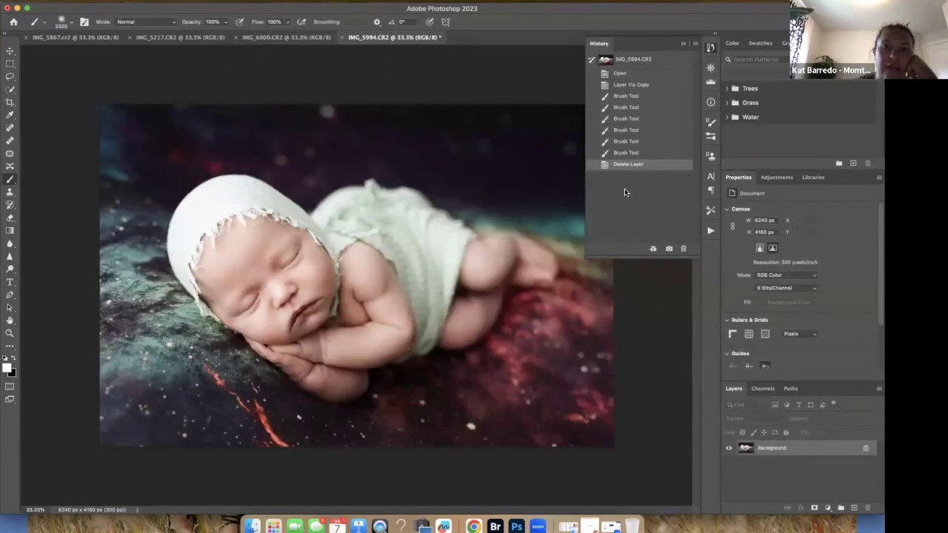
Step: Go back to the history state with only the left white dab, take a snapshot of it and name it "Step 1"
{"action": "left_click", "coordinate": [626, 130]}
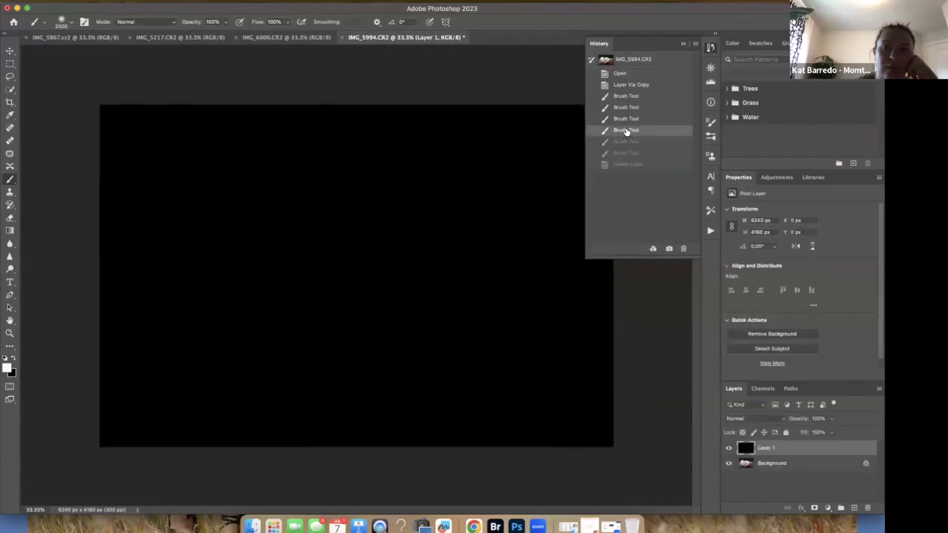
{"action": "left_click", "coordinate": [626, 142]}
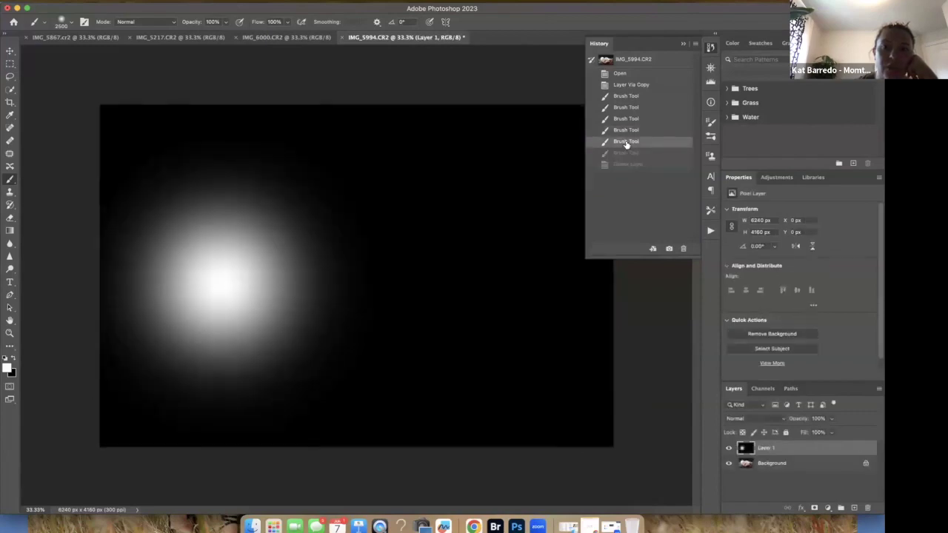
{"action": "left_click", "coordinate": [670, 249]}
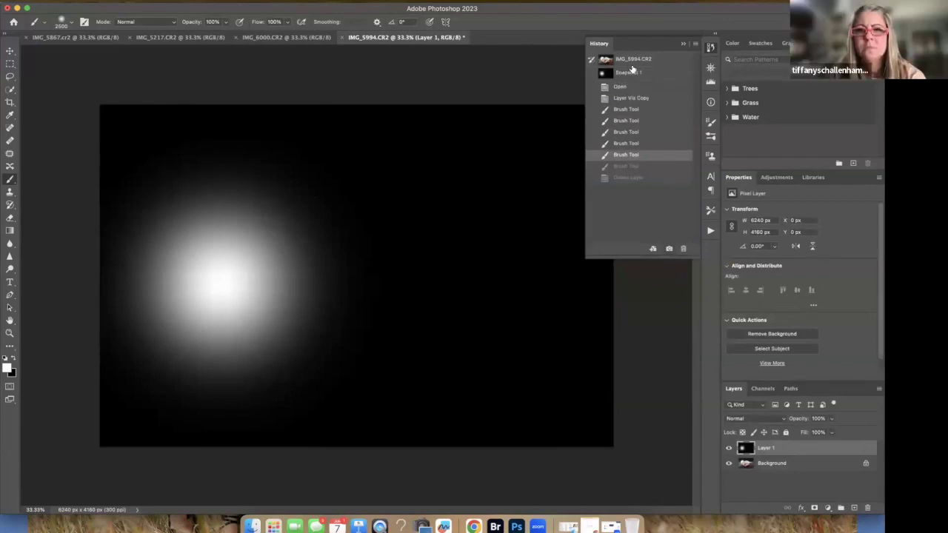
{"action": "double_click", "coordinate": [628, 72]}
{"action": "type", "text": "Step 1"}
{"action": "key", "text": "Return"}
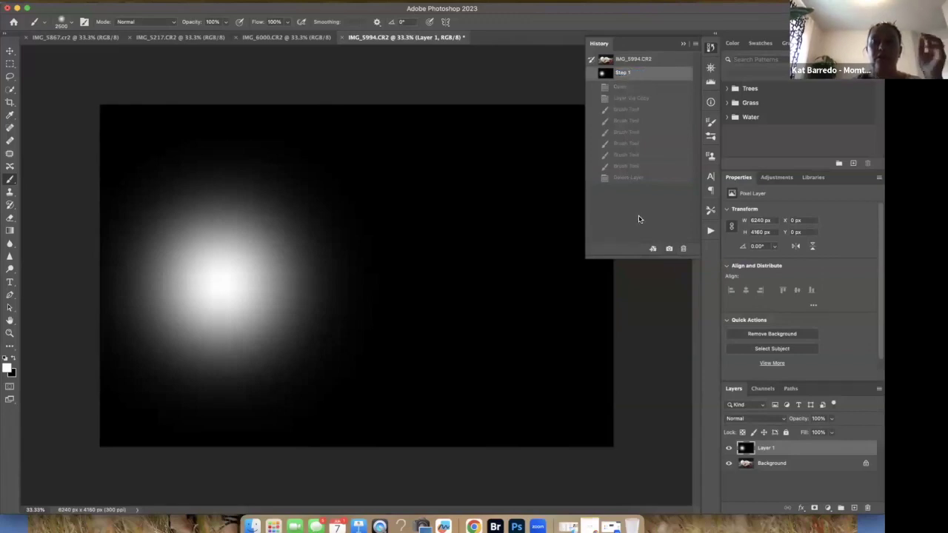
Step: Return the image to the Delete Layer history state
{"action": "left_click", "coordinate": [628, 178]}
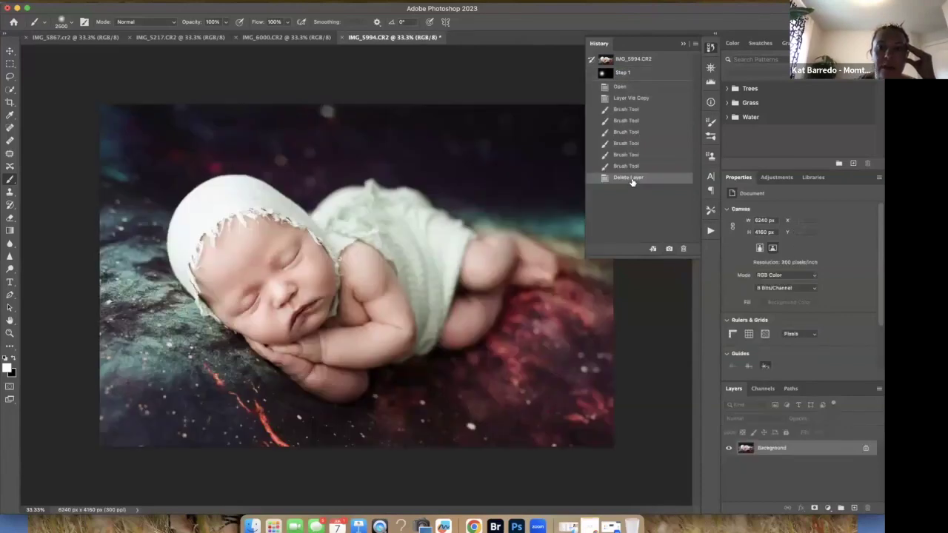
{"action": "left_click", "coordinate": [624, 166]}
{"action": "left_click", "coordinate": [623, 179]}
Step: Run the +My Favourite Tone action on the baby photo and dismiss its brushing instruction
{"action": "left_click", "coordinate": [710, 231]}
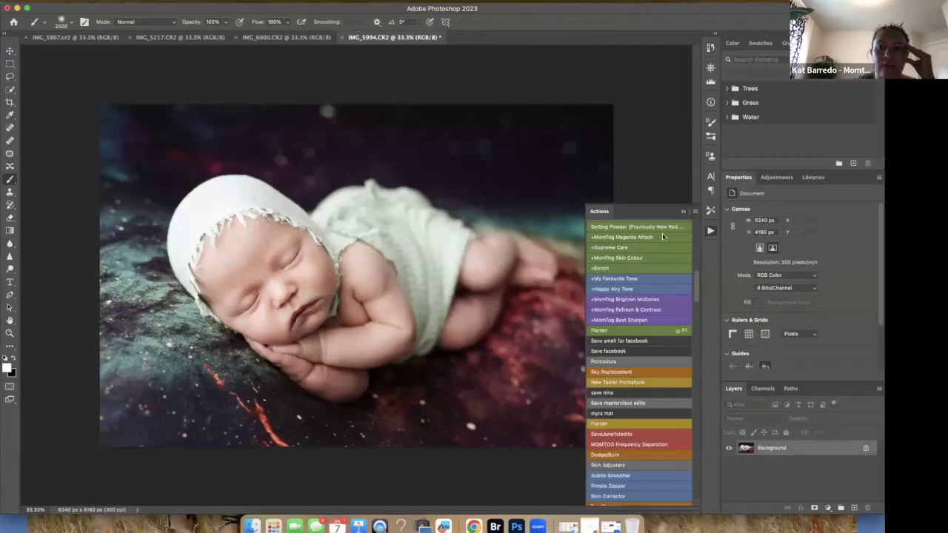
{"action": "left_click", "coordinate": [675, 330]}
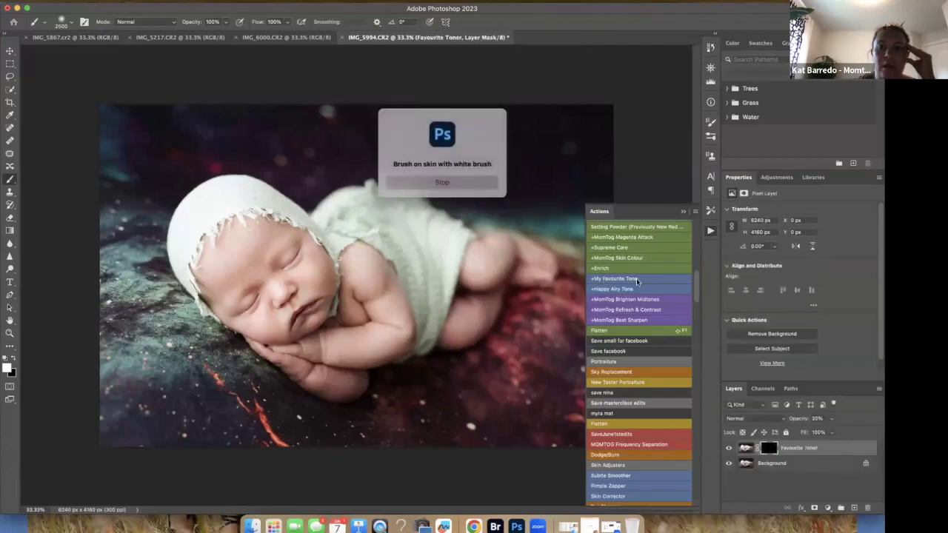
{"action": "key", "text": "Return"}
{"action": "left_click", "coordinate": [684, 212]}
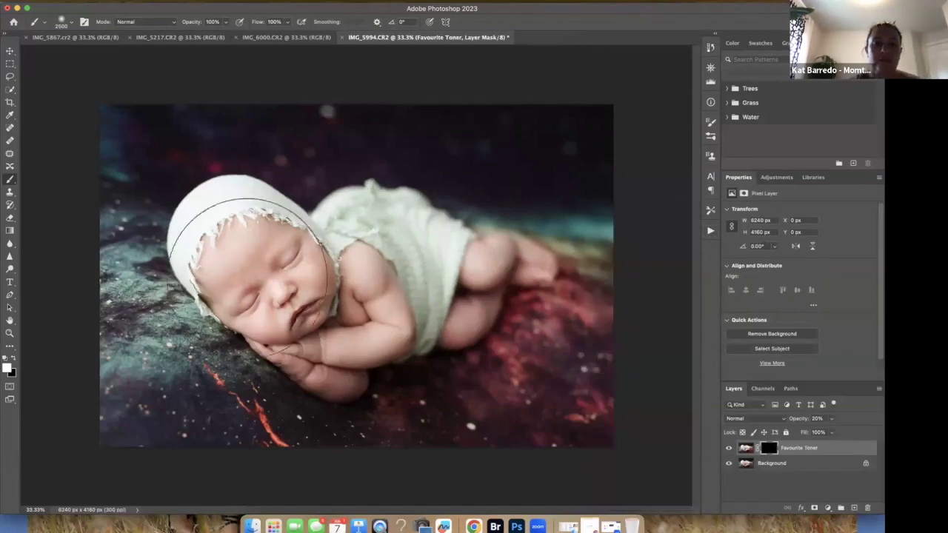
Step: Brush white across the baby on the Favourite Toner layer's mask and flatten the image
{"action": "left_click_drag", "start_coordinate": [485, 288], "coordinate": [249, 235]}
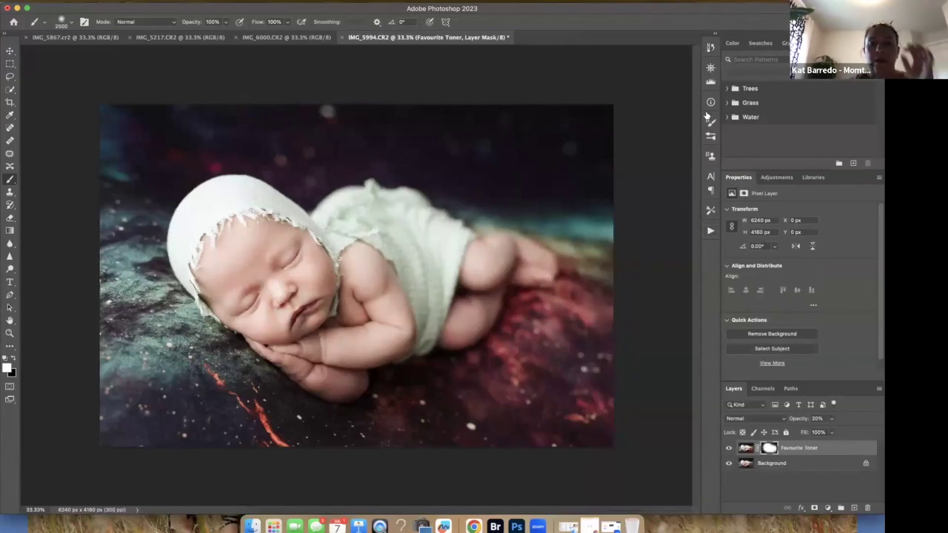
{"action": "left_click", "coordinate": [710, 232]}
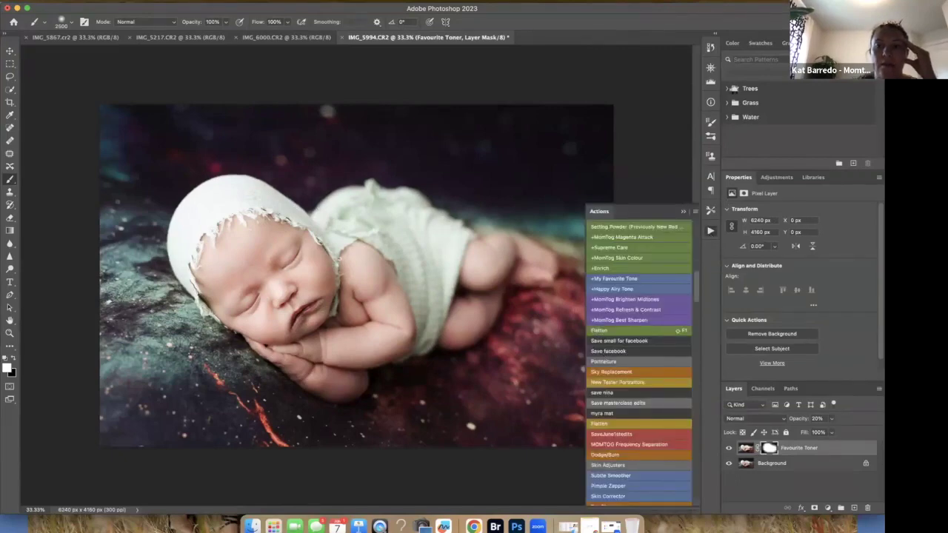
{"action": "key", "text": "F1"}
Step: Take a history snapshot of the flattened image, name it "Step 2 - Action" and rename it "Skin Tone"
{"action": "left_click", "coordinate": [710, 48]}
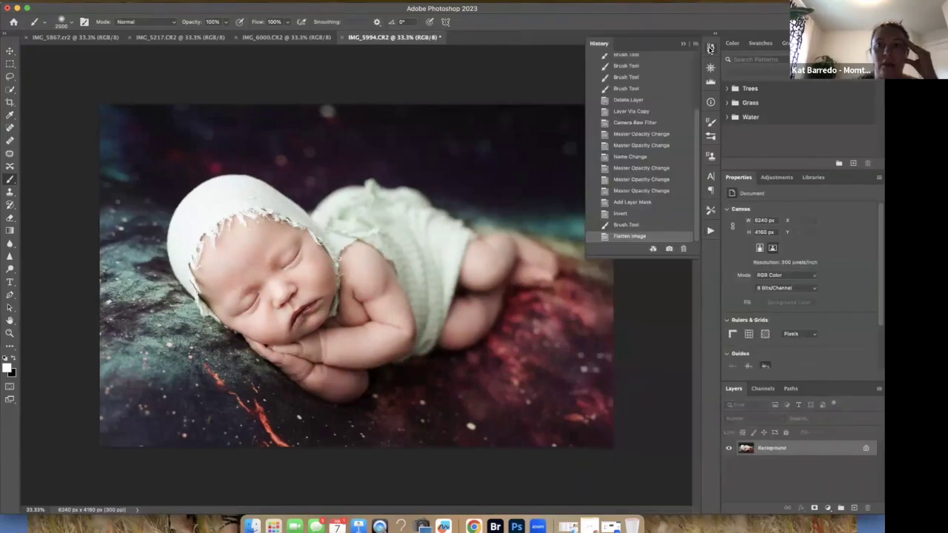
{"action": "left_click", "coordinate": [669, 249]}
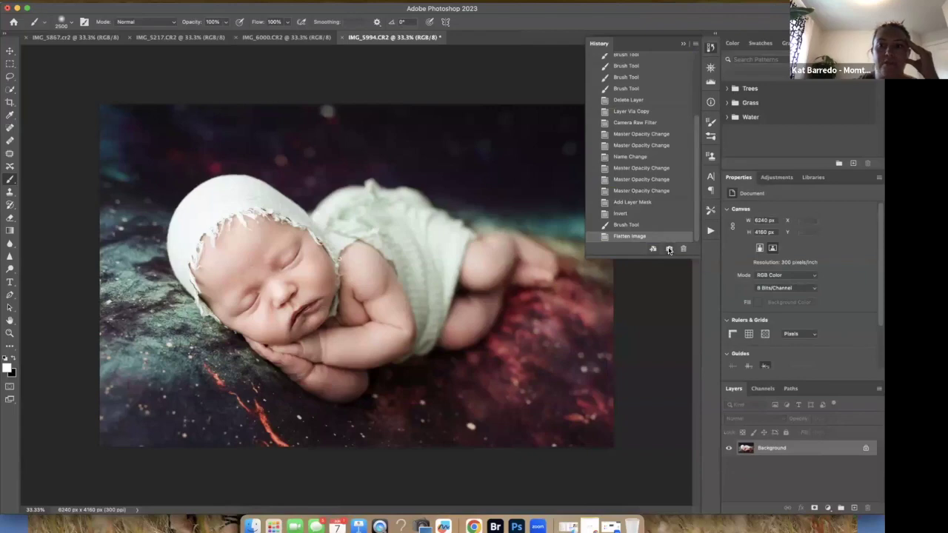
{"action": "scroll", "coordinate": [645, 134], "scroll_direction": "up", "scroll_amount": 5}
{"action": "double_click", "coordinate": [629, 87]}
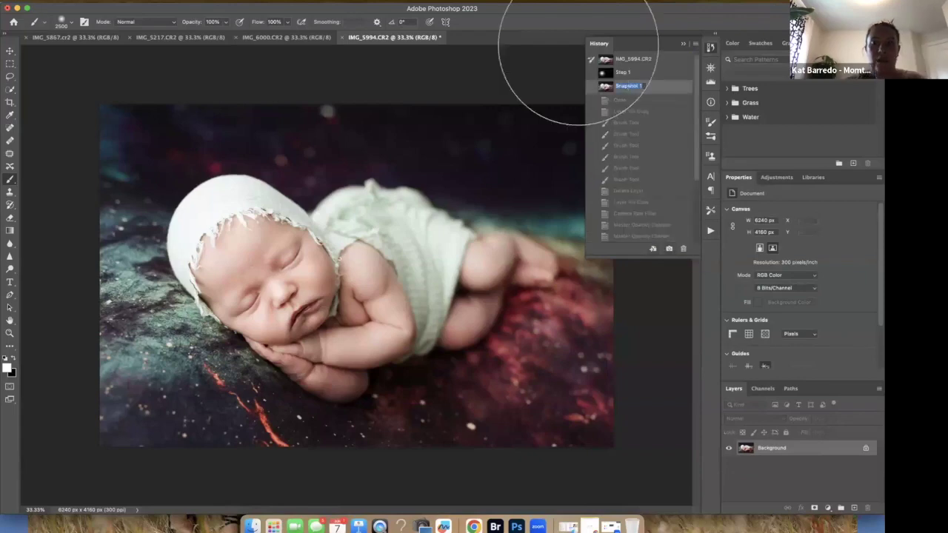
{"action": "type", "text": "Step 2 - Action"}
{"action": "key", "text": "Return"}
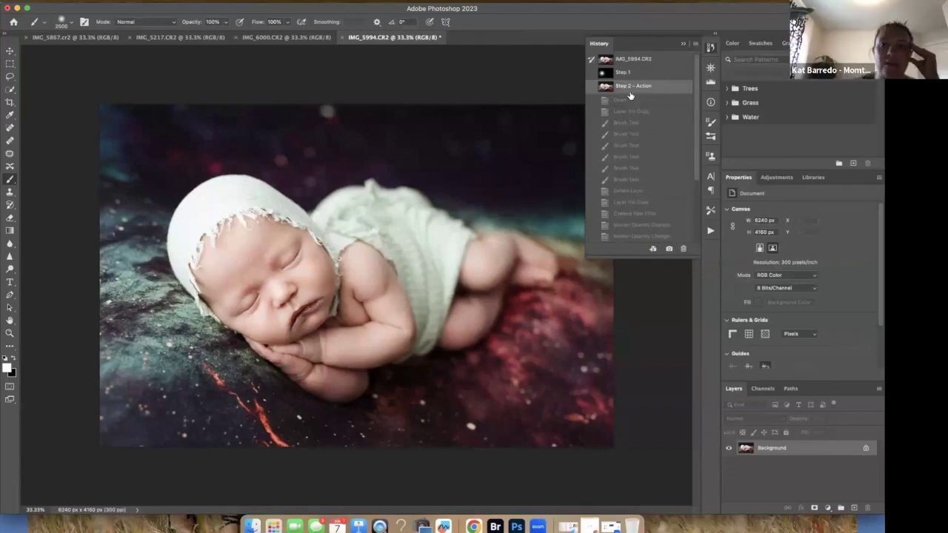
{"action": "type", "text": "Stin Tone"}
{"action": "key", "text": "Return"}
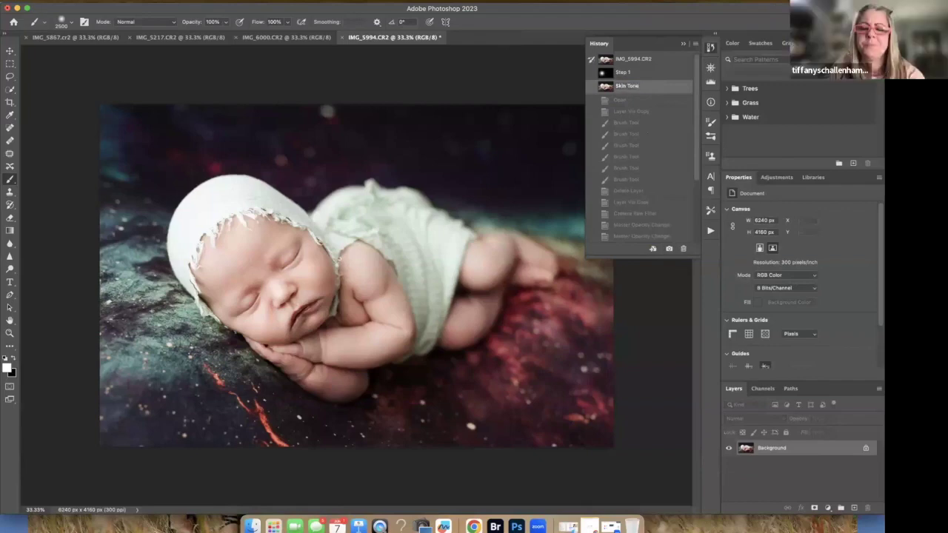
Step: Compare the Step 1 and Skin Tone snapshots and look through the history states listed beneath them
{"action": "scroll", "coordinate": [631, 187], "scroll_direction": "down", "scroll_amount": 2}
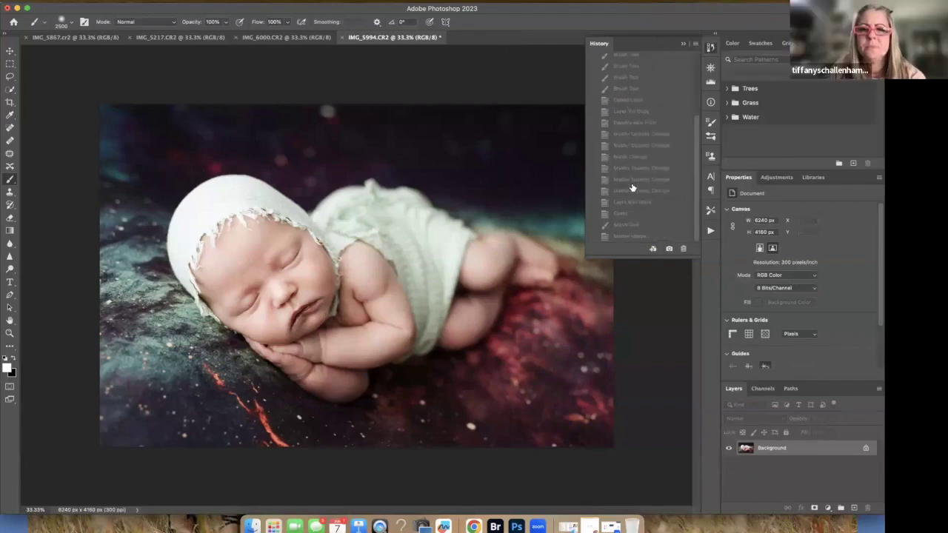
{"action": "scroll", "coordinate": [632, 187], "scroll_direction": "up", "scroll_amount": 2}
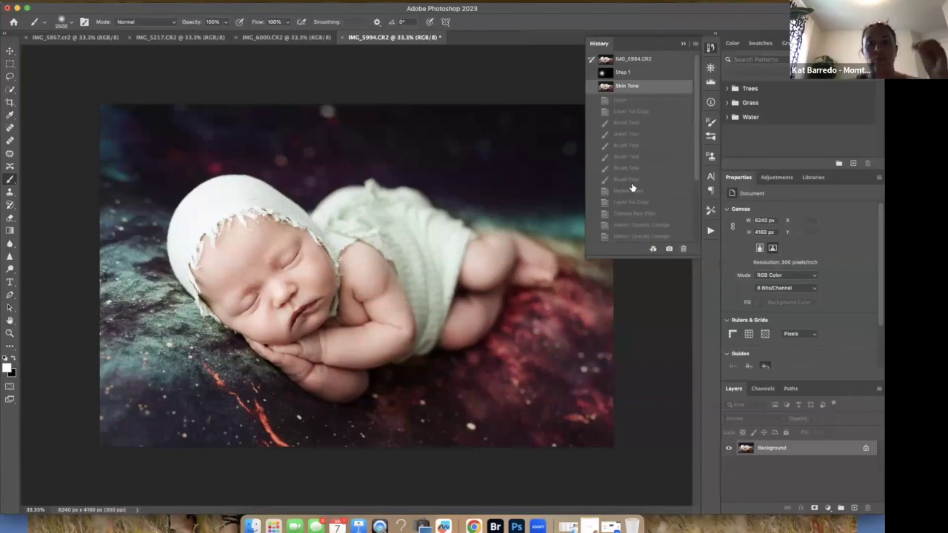
{"action": "left_click", "coordinate": [629, 73]}
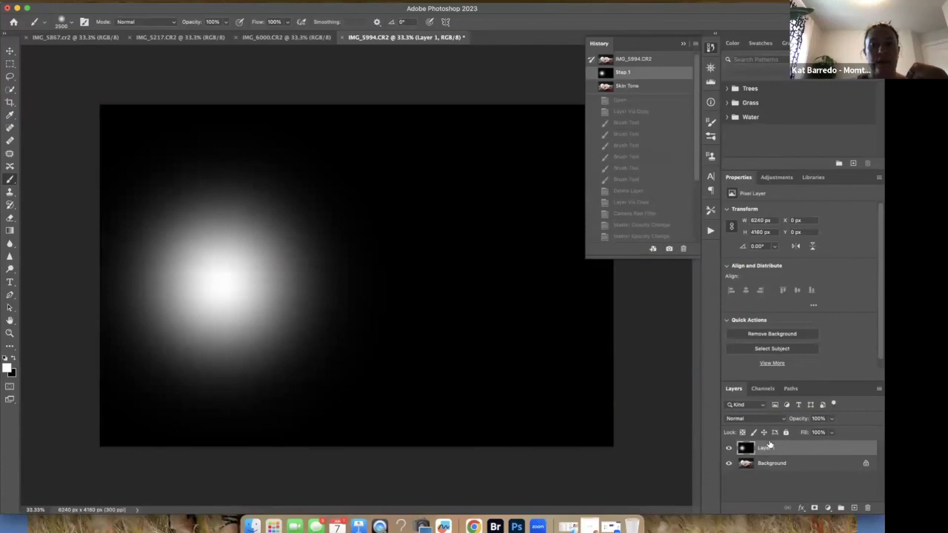
{"action": "left_click", "coordinate": [631, 87]}
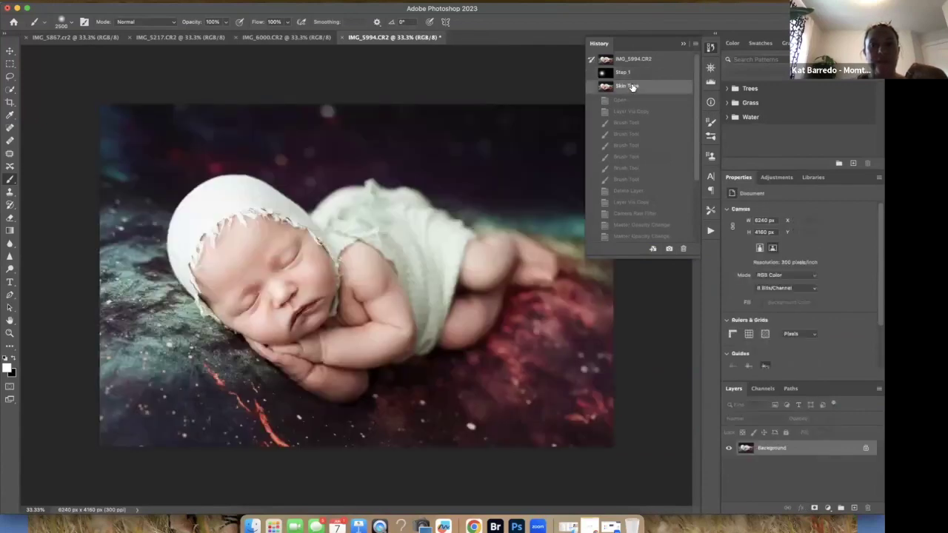
{"action": "scroll", "coordinate": [638, 83], "scroll_direction": "down", "scroll_amount": 5}
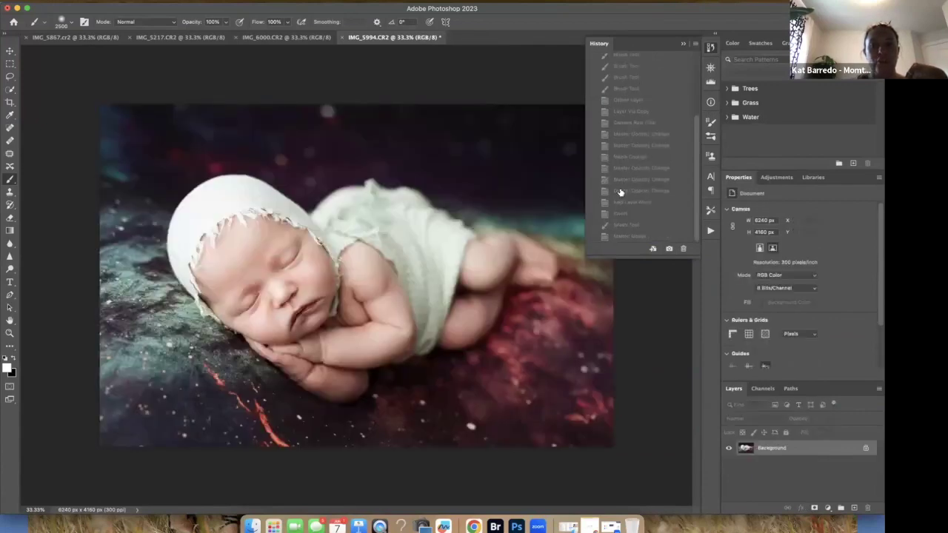
Step: Run the +Supreme Care action on the flattened baby photo
{"action": "left_click", "coordinate": [709, 232]}
{"action": "left_click", "coordinate": [612, 248]}
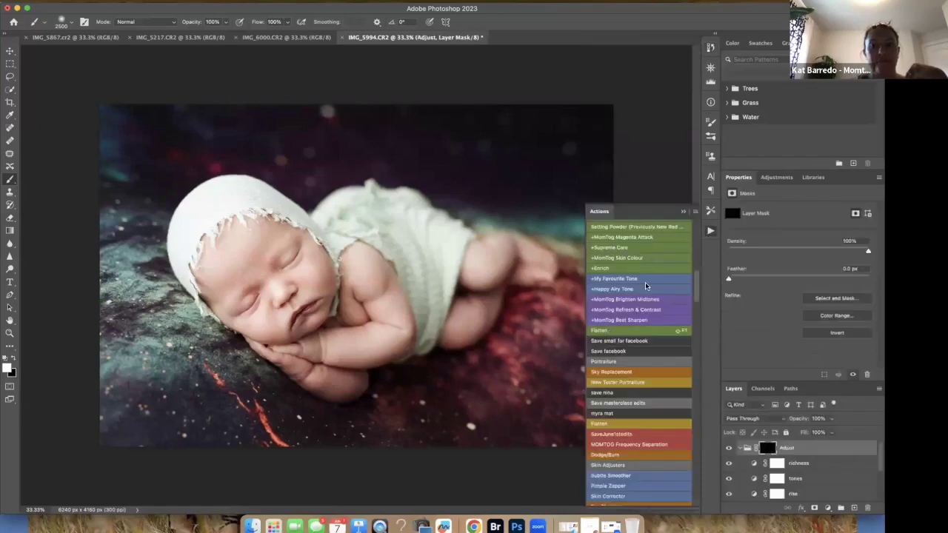
{"action": "left_click", "coordinate": [684, 214]}
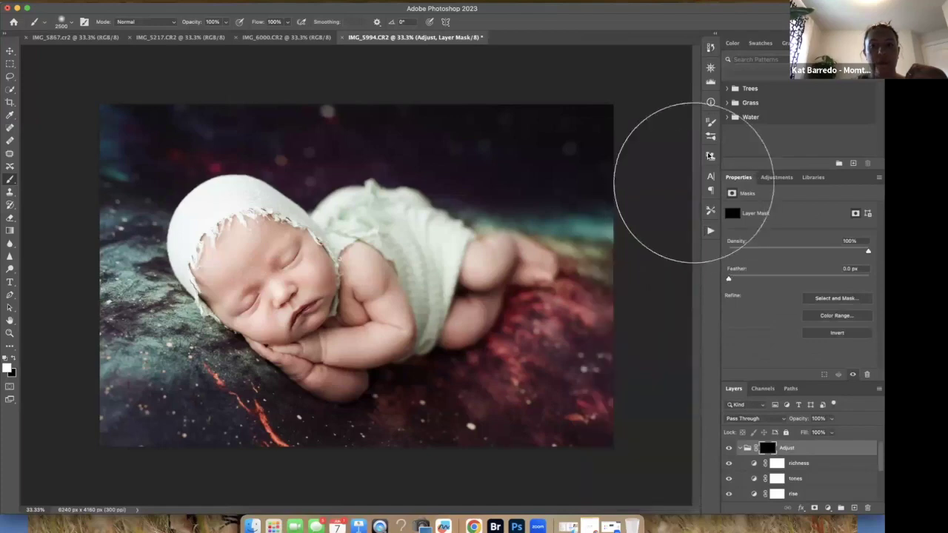
Step: Take a history snapshot of the action's result, rename it "Red remover" and look through the states beneath it
{"action": "left_click", "coordinate": [710, 48]}
{"action": "scroll", "coordinate": [652, 175], "scroll_direction": "up", "scroll_amount": 5}
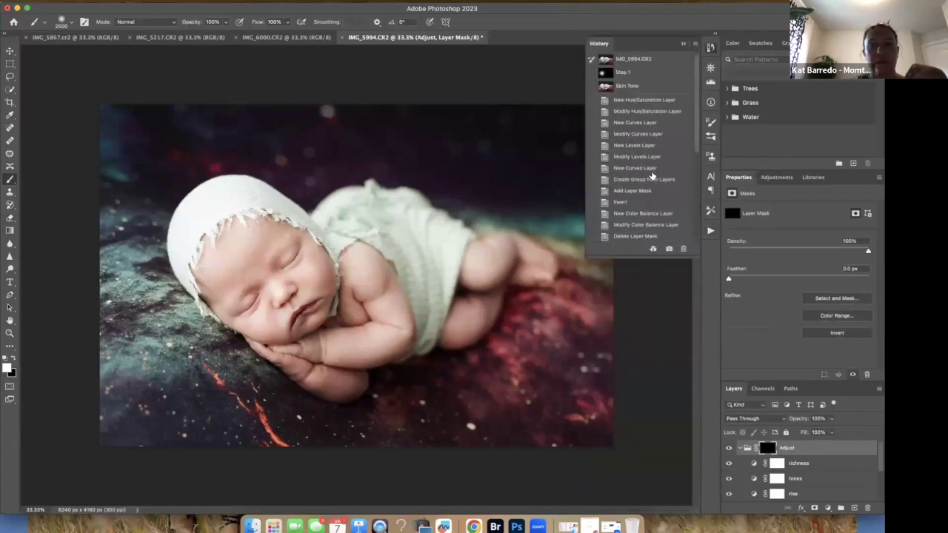
{"action": "scroll", "coordinate": [652, 175], "scroll_direction": "down", "scroll_amount": 10}
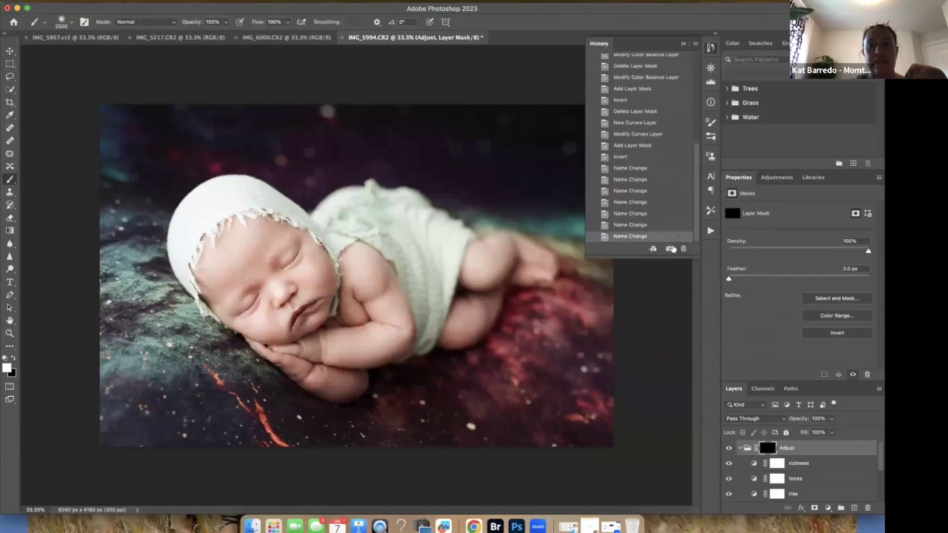
{"action": "scroll", "coordinate": [661, 139], "scroll_direction": "up", "scroll_amount": 10}
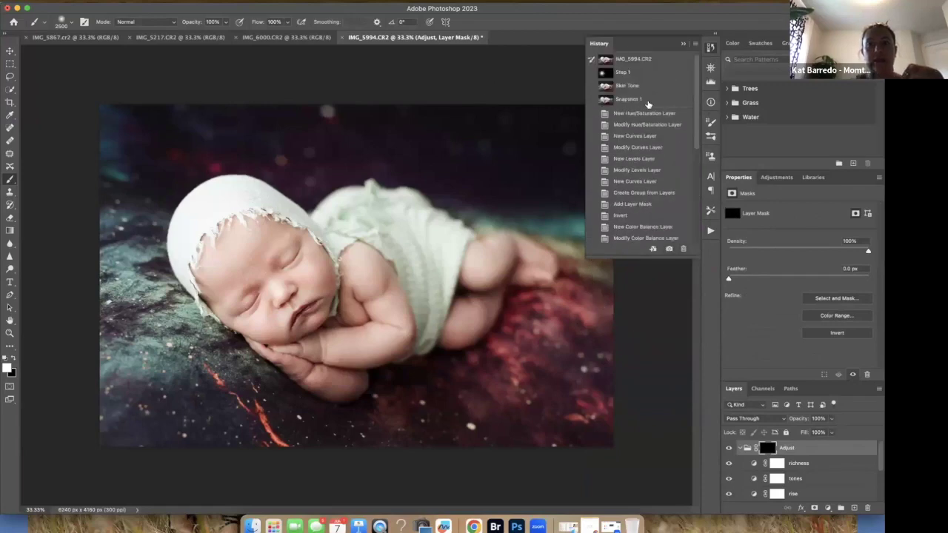
{"action": "left_click", "coordinate": [630, 99]}
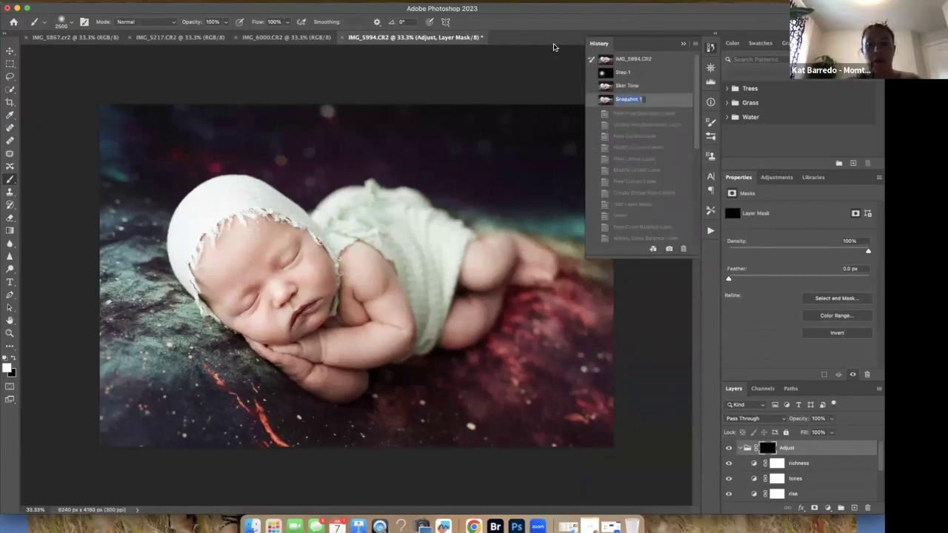
{"action": "type", "text": "Ren"}
{"action": "type", "text": " remover"}
{"action": "key", "text": "Return"}
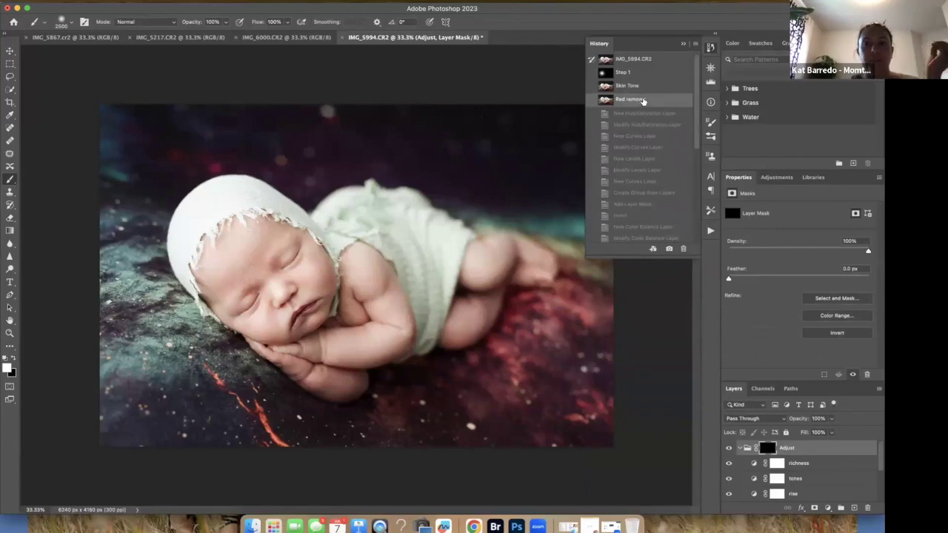
{"action": "left_click", "coordinate": [642, 101]}
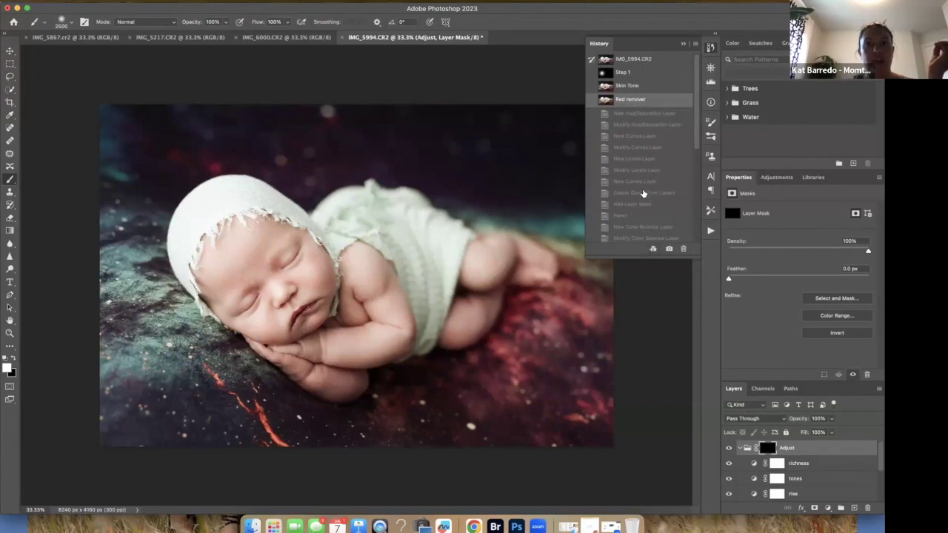
{"action": "scroll", "coordinate": [643, 194], "scroll_direction": "down", "scroll_amount": 5}
{"action": "scroll", "coordinate": [642, 194], "scroll_direction": "up", "scroll_amount": 10}
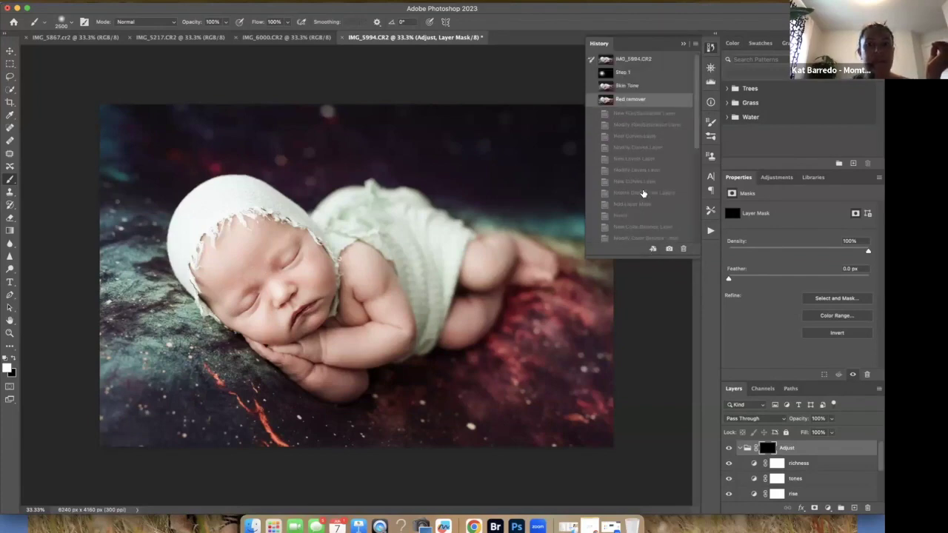
Step: Reduce the brush size to 1400 and paint white over the baby's skin on the Adjust group's mask
{"action": "left_click", "coordinate": [683, 43]}
{"action": "key", "text": "bracketleft"}
{"action": "key", "text": "bracketleft"}
{"action": "key", "text": "bracketleft"}
{"action": "key", "text": "bracketleft"}
{"action": "key", "text": "bracketleft"}
{"action": "key", "text": "bracketleft"}
{"action": "mouse_move", "coordinate": [296, 322]}
{"action": "left_mouse_down"}
{"action": "mouse_move", "coordinate": [348, 359]}
{"action": "mouse_move", "coordinate": [380, 268]}
{"action": "mouse_move", "coordinate": [381, 322]}
{"action": "mouse_move", "coordinate": [374, 320]}
{"action": "mouse_move", "coordinate": [498, 297]}
{"action": "mouse_move", "coordinate": [474, 313]}
{"action": "mouse_move", "coordinate": [479, 288]}
{"action": "mouse_move", "coordinate": [526, 252]}
{"action": "mouse_move", "coordinate": [548, 270]}
{"action": "left_mouse_up"}
{"action": "mouse_move", "coordinate": [287, 292]}
{"action": "left_mouse_down"}
{"action": "mouse_move", "coordinate": [256, 282]}
{"action": "mouse_move", "coordinate": [255, 263]}
{"action": "mouse_move", "coordinate": [252, 270]}
{"action": "left_mouse_up"}
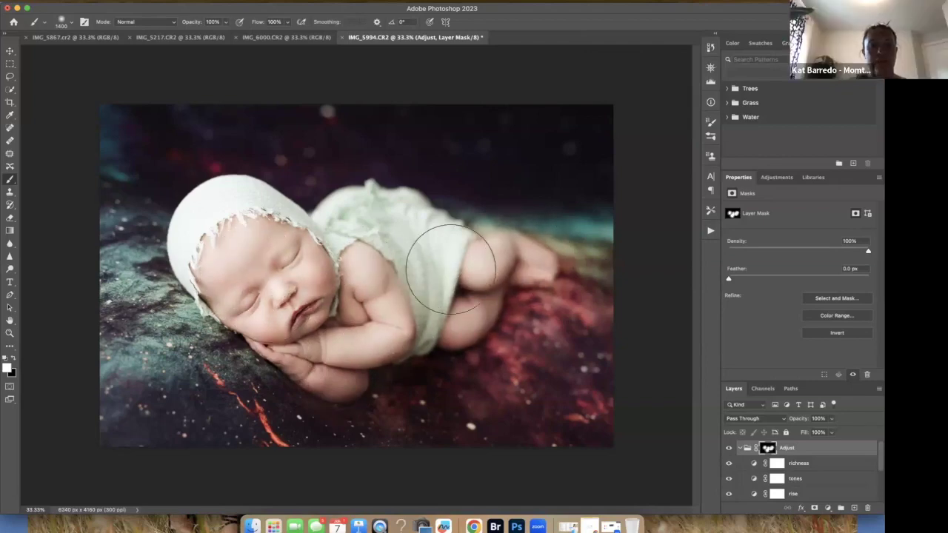
Step: Take a history snapshot of the brushed Adjust group and flatten the image
{"action": "left_click", "coordinate": [710, 230]}
{"action": "left_click", "coordinate": [710, 46]}
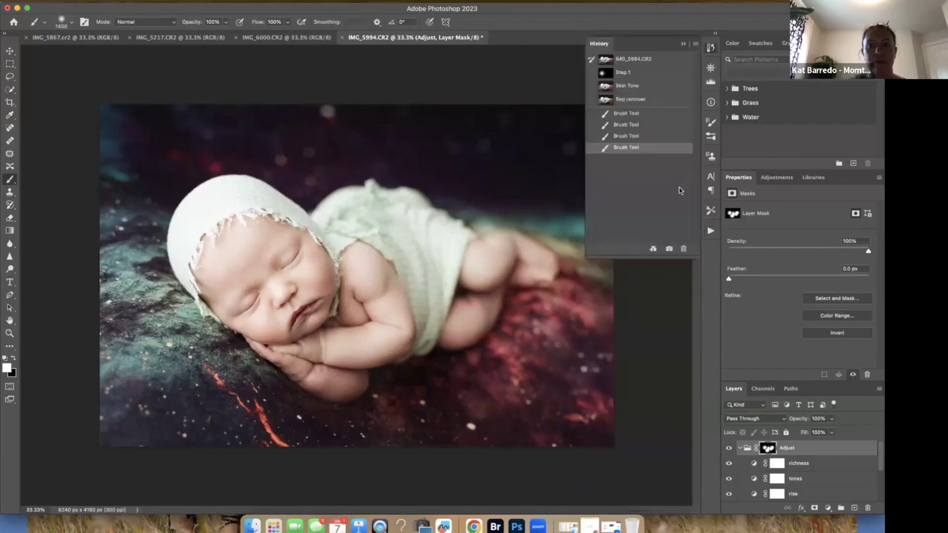
{"action": "left_click", "coordinate": [669, 250]}
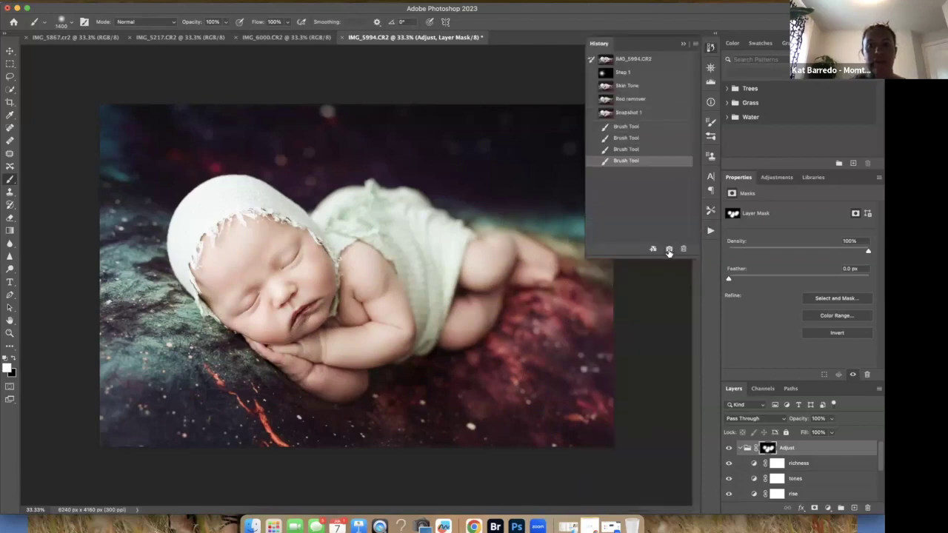
{"action": "left_click", "coordinate": [710, 230]}
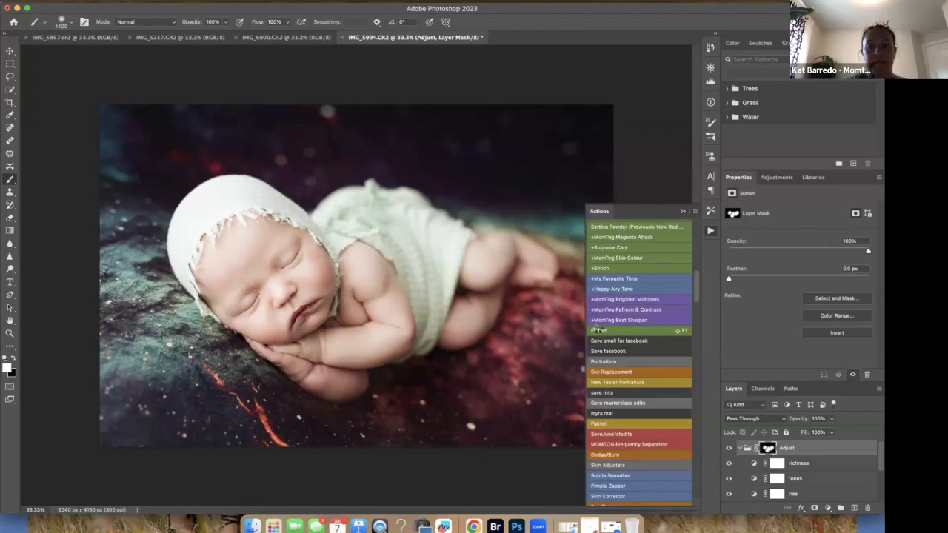
{"action": "left_click", "coordinate": [596, 330]}
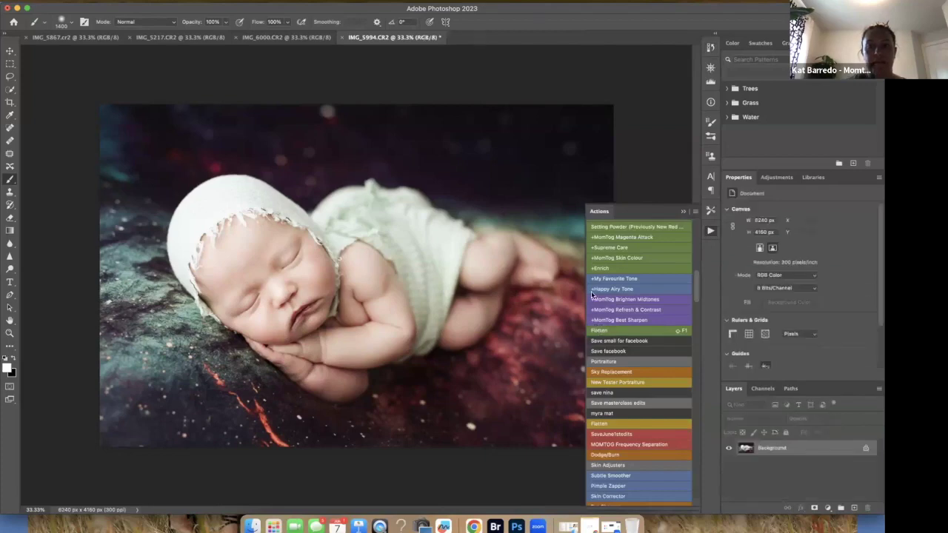
Step: Run the Subtle Smoother action and paint white over the baby's skin on the Brush on Skin mask with an 800-size brush
{"action": "left_click", "coordinate": [607, 476]}
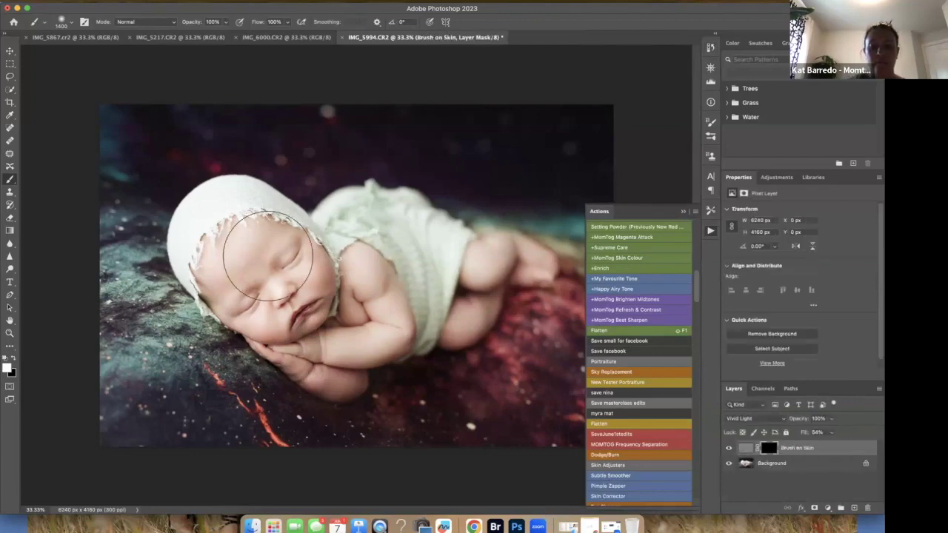
{"action": "key", "text": "bracketleft"}
{"action": "key", "text": "bracketleft"}
{"action": "mouse_move", "coordinate": [265, 248]}
{"action": "left_mouse_down"}
{"action": "mouse_move", "coordinate": [225, 260]}
{"action": "mouse_move", "coordinate": [324, 279]}
{"action": "mouse_move", "coordinate": [313, 275]}
{"action": "mouse_move", "coordinate": [270, 328]}
{"action": "mouse_move", "coordinate": [261, 323]}
{"action": "mouse_move", "coordinate": [348, 340]}
{"action": "mouse_move", "coordinate": [375, 287]}
{"action": "left_mouse_up"}
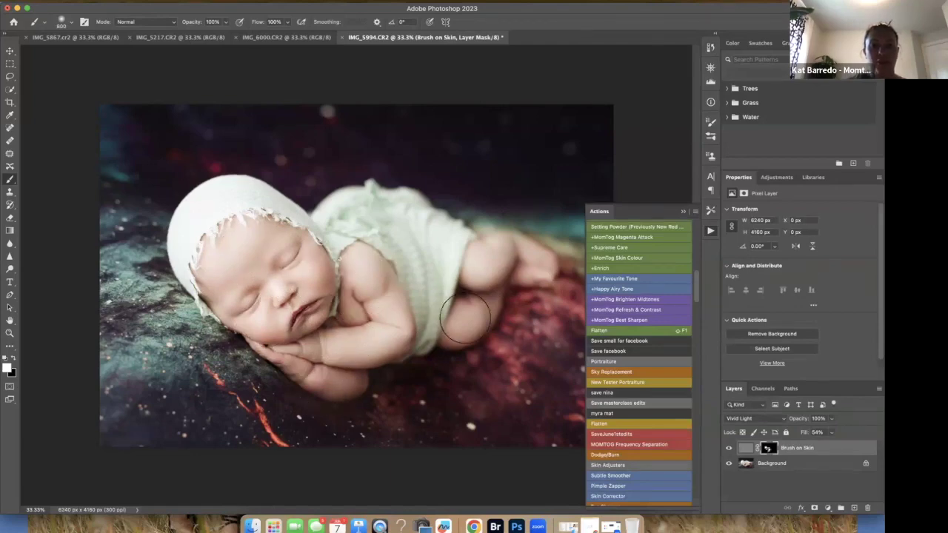
{"action": "mouse_move", "coordinate": [473, 319]}
{"action": "left_mouse_down"}
{"action": "mouse_move", "coordinate": [492, 250]}
{"action": "mouse_move", "coordinate": [489, 262]}
{"action": "mouse_move", "coordinate": [524, 246]}
{"action": "left_mouse_up"}
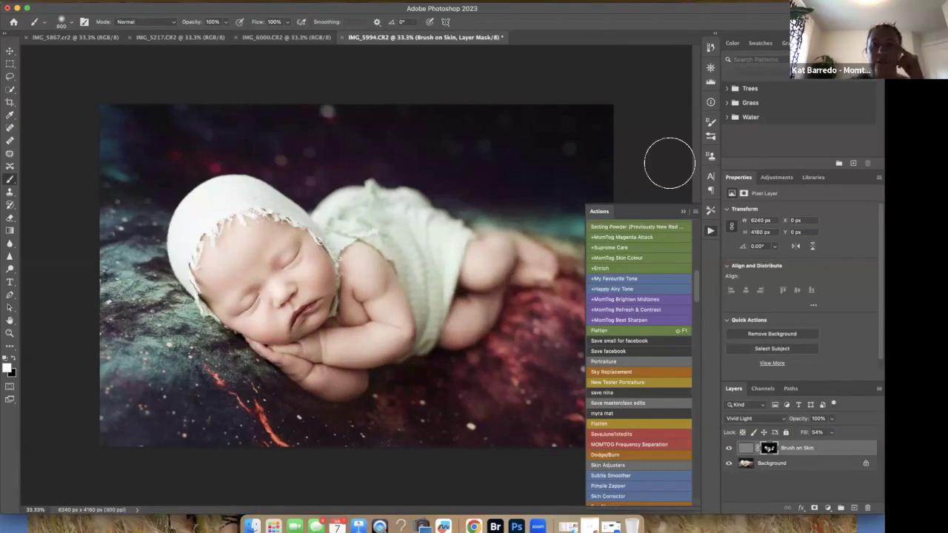
Step: Take a history snapshot of the smoothed skin with its layers intact
{"action": "left_click", "coordinate": [710, 47]}
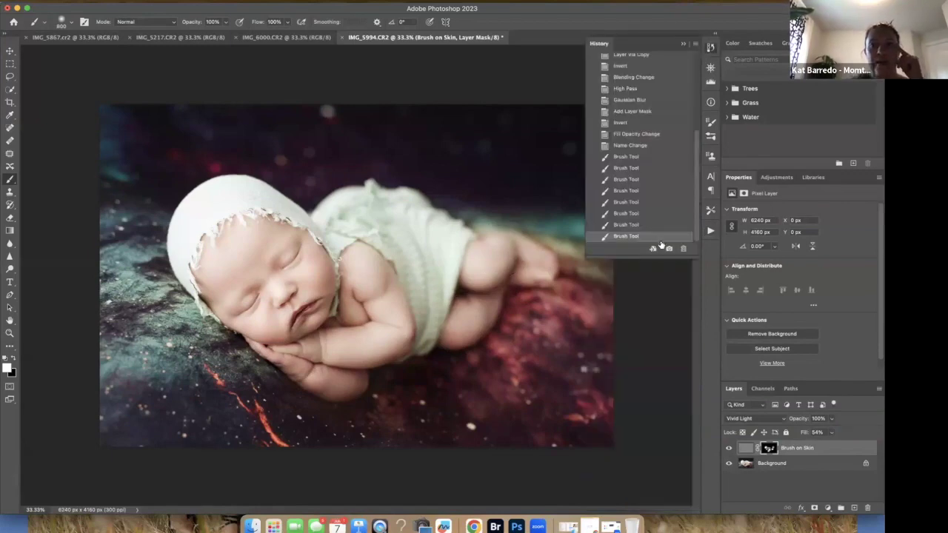
{"action": "scroll", "coordinate": [644, 126], "scroll_direction": "up", "scroll_amount": 5}
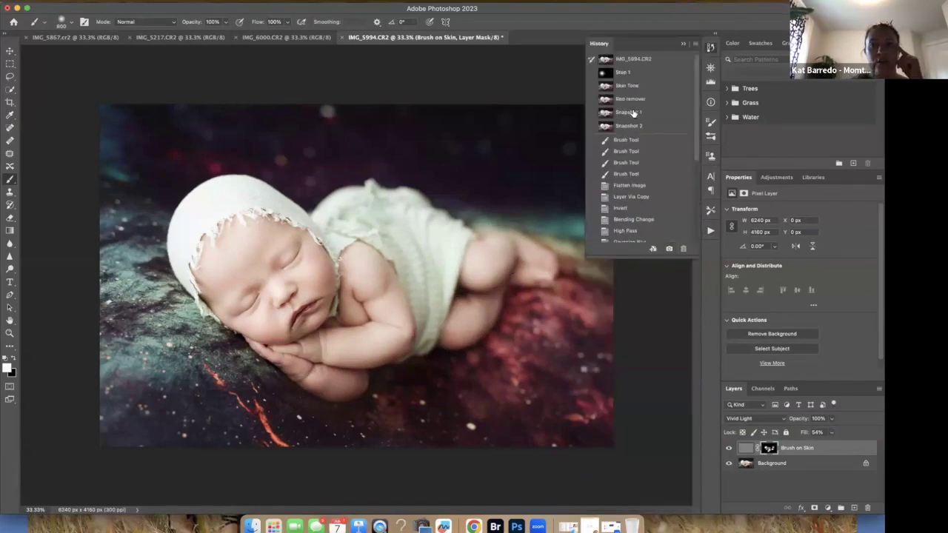
Step: Return to Snapshot 1 and toggle the Adjust group off and on to compare its effect
{"action": "left_click", "coordinate": [633, 113]}
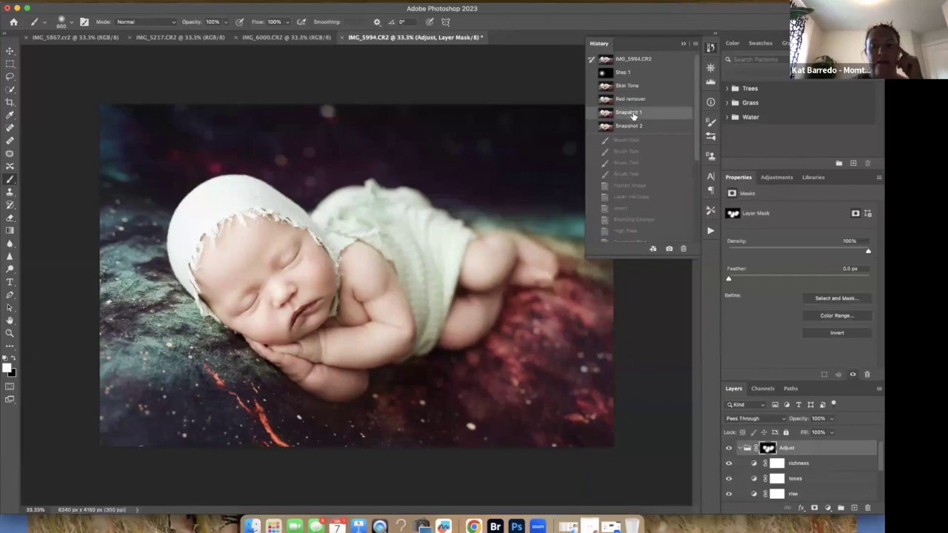
{"action": "left_click", "coordinate": [729, 448]}
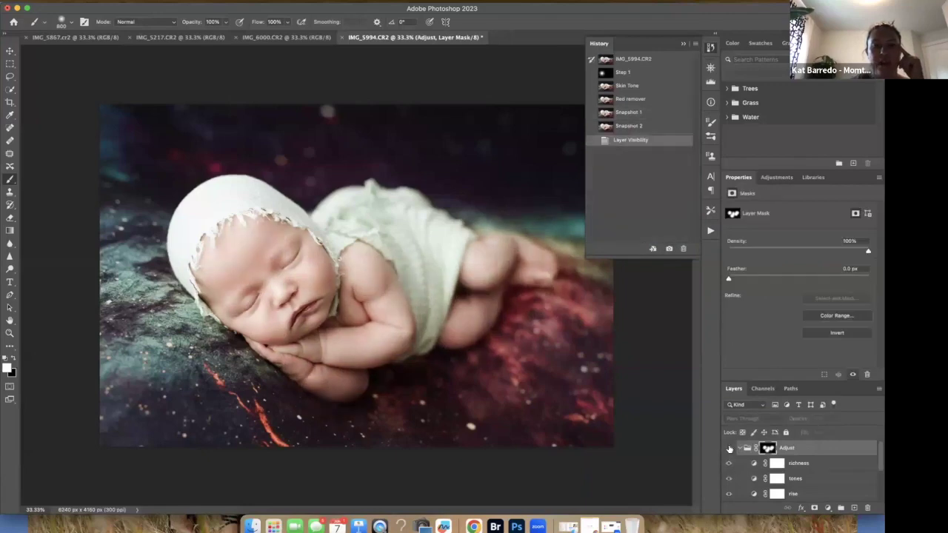
{"action": "left_click", "coordinate": [729, 447]}
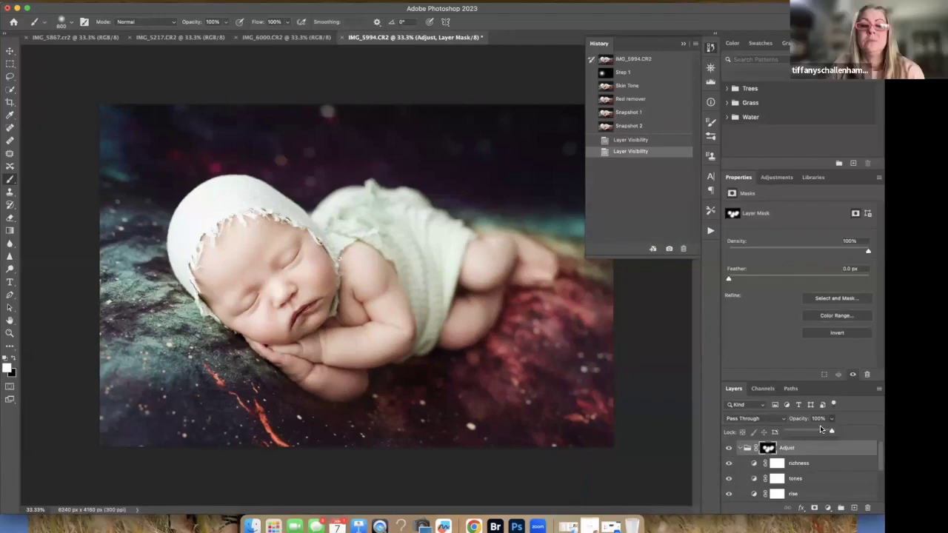
Step: Lower the Adjust group's opacity to 51% and show its full list of adjustment layers
{"action": "left_click_drag", "start_coordinate": [815, 432], "coordinate": [809, 432]}
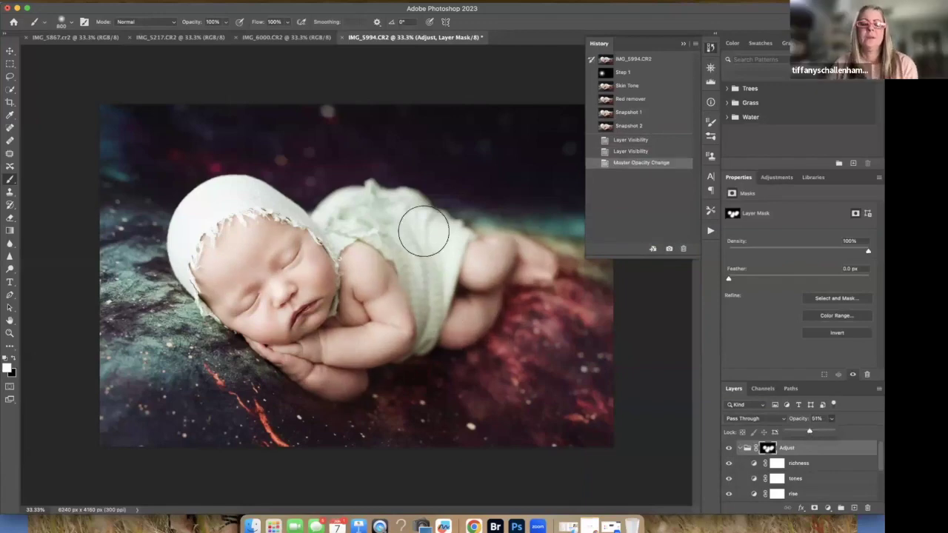
{"action": "scroll", "coordinate": [767, 448], "scroll_direction": "down", "scroll_amount": 2}
{"action": "scroll", "coordinate": [767, 450], "scroll_direction": "up", "scroll_amount": 2}
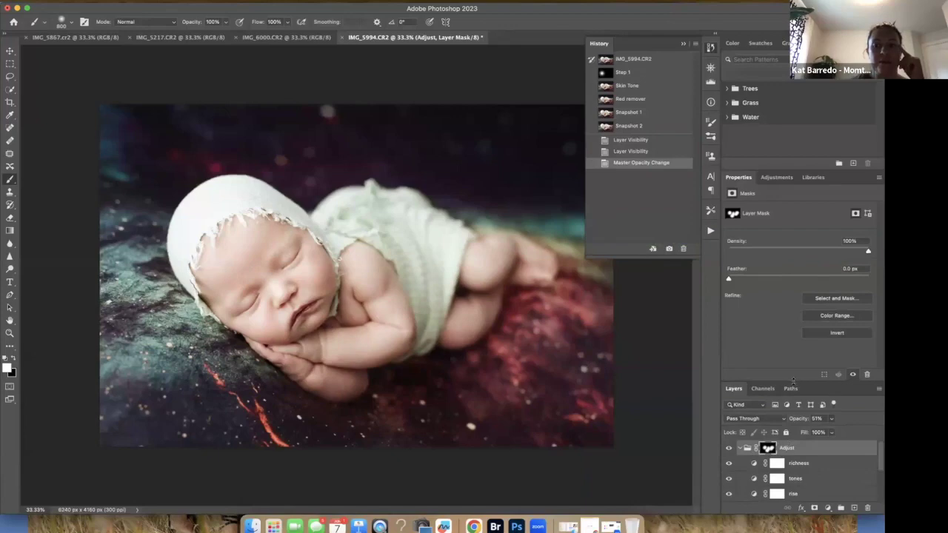
{"action": "left_click_drag", "start_coordinate": [793, 381], "coordinate": [770, 292]}
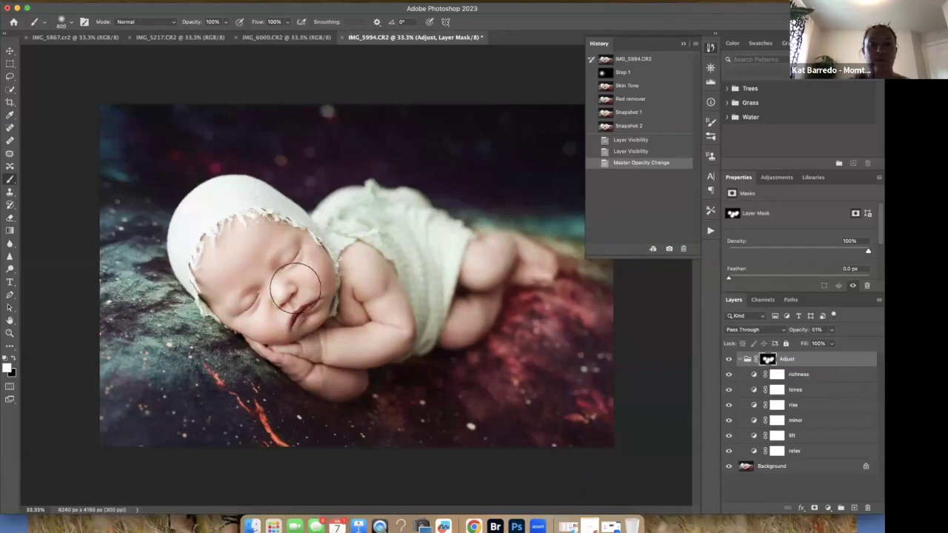
Step: Brush white on the face, switch to black and paint the effect away from the baby on the Adjust group's mask
{"action": "left_click_drag", "start_coordinate": [282, 287], "coordinate": [277, 271]}
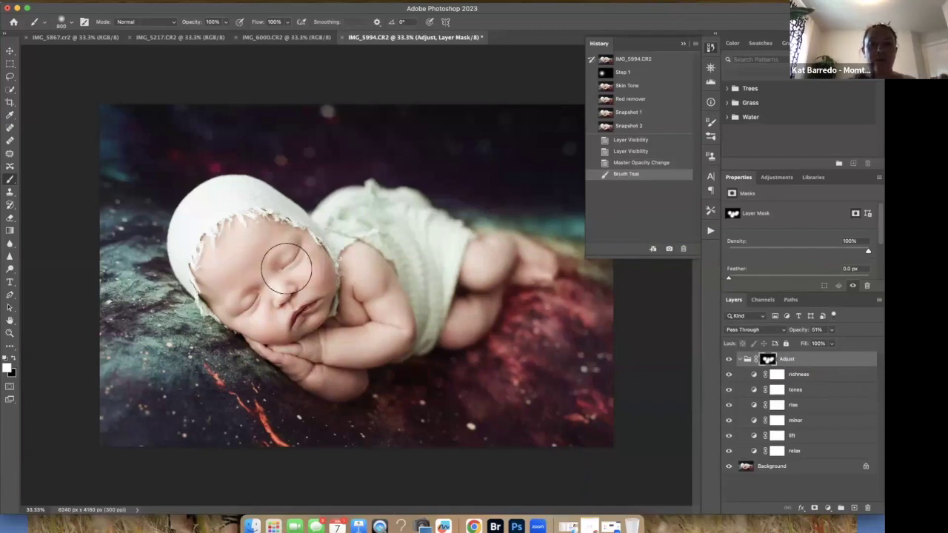
{"action": "key", "text": "x"}
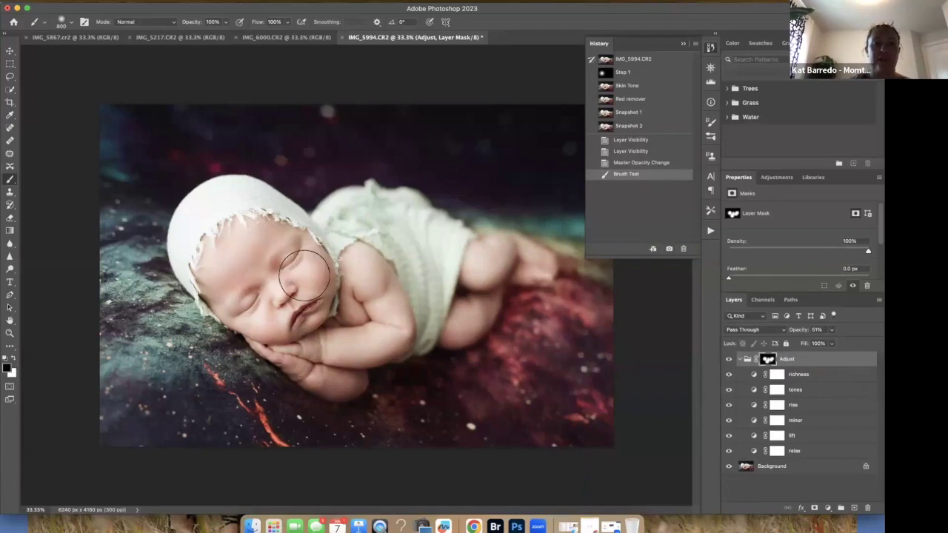
{"action": "mouse_move", "coordinate": [420, 328]}
{"action": "left_mouse_down"}
{"action": "mouse_move", "coordinate": [373, 312]}
{"action": "mouse_move", "coordinate": [378, 353]}
{"action": "left_mouse_up"}
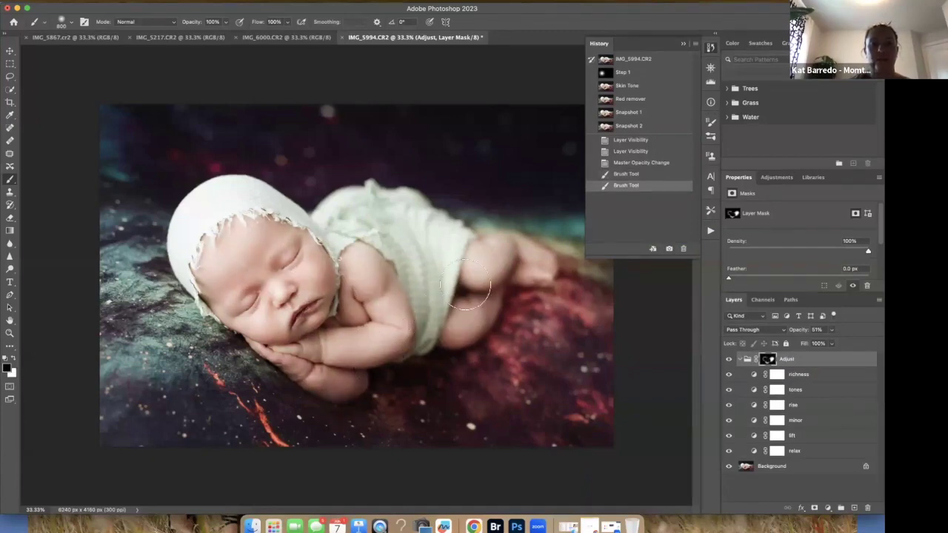
{"action": "left_click", "coordinate": [522, 260]}
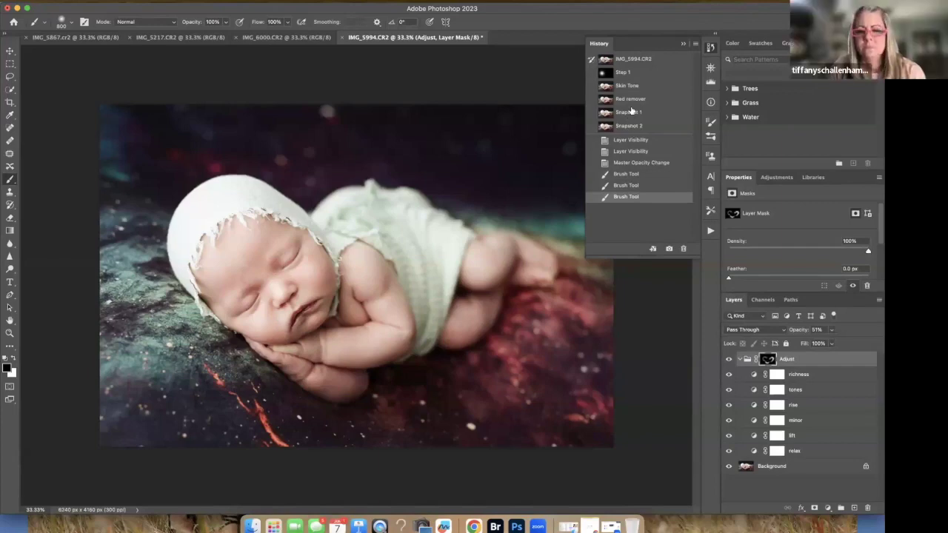
Step: Compare Snapshot 2 with Snapshot 1, ending on Snapshot 2 with its Brush on Skin layer
{"action": "left_click", "coordinate": [628, 126]}
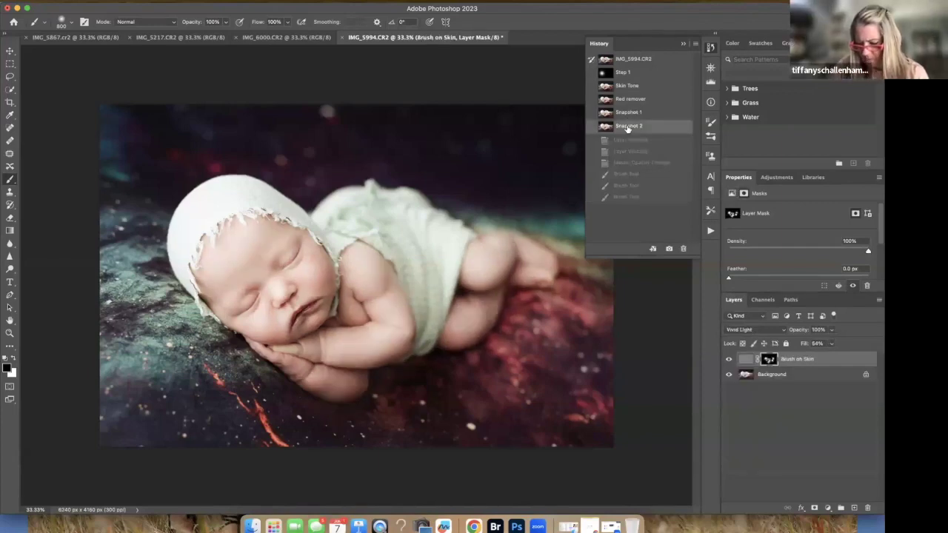
{"action": "left_click", "coordinate": [629, 113]}
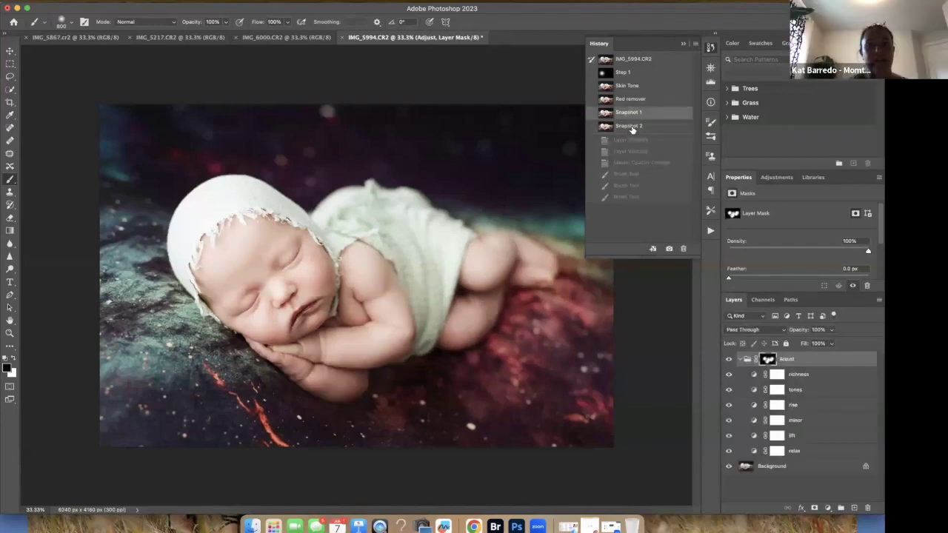
{"action": "left_click", "coordinate": [631, 127]}
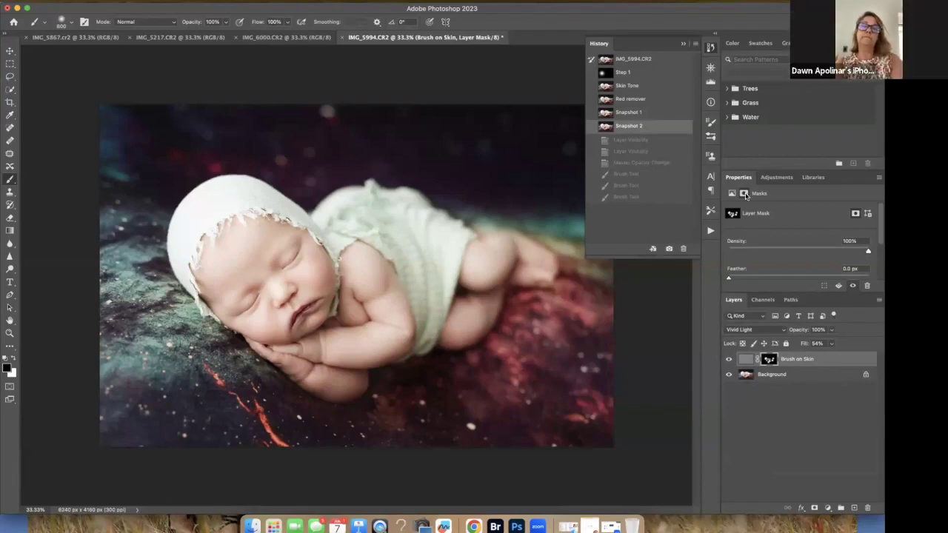
Step: Flatten the image and restore the layered Snapshot 2 from the history
{"action": "left_click", "coordinate": [710, 230]}
{"action": "left_click", "coordinate": [599, 331]}
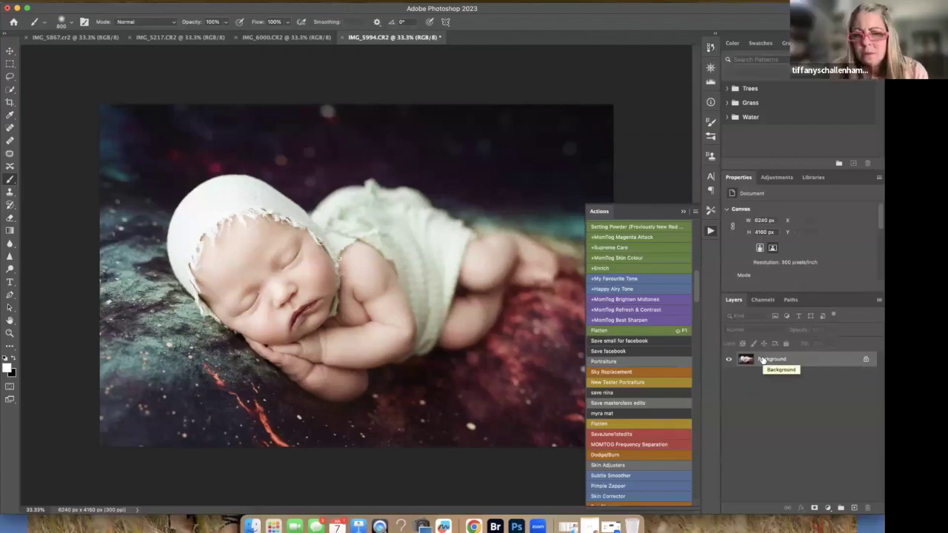
{"action": "left_click", "coordinate": [709, 47]}
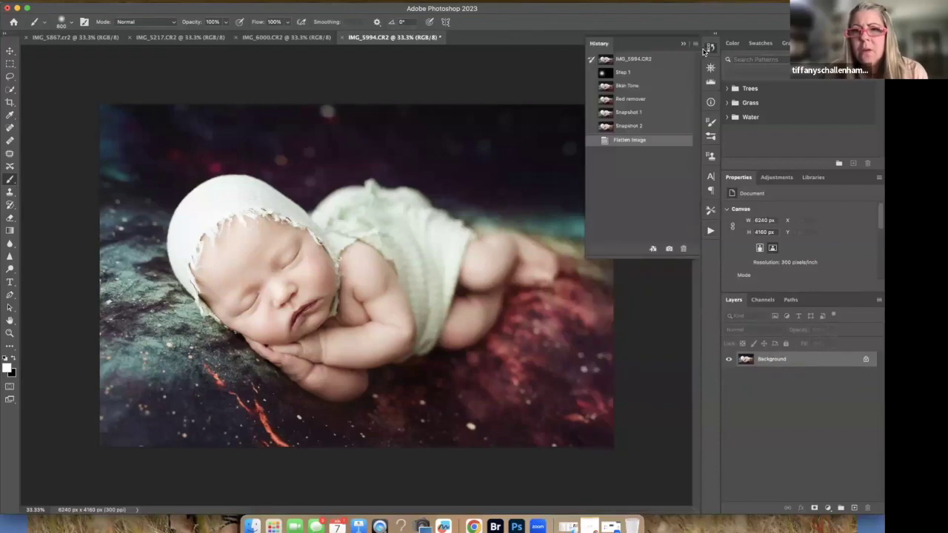
{"action": "left_click", "coordinate": [636, 126]}
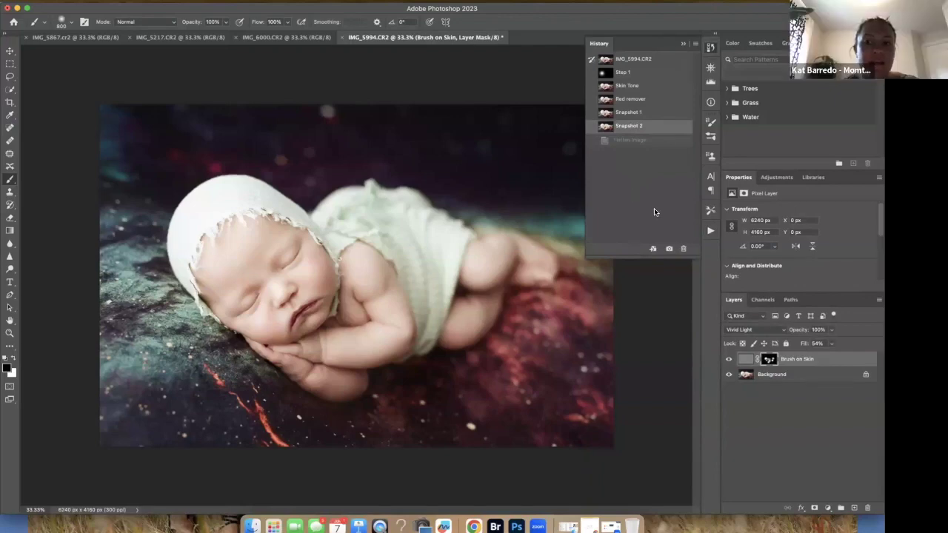
Step: Close the history, delete the Brush on Skin layer and switch to the IMG_6000.CR2 document
{"action": "left_click", "coordinate": [683, 45]}
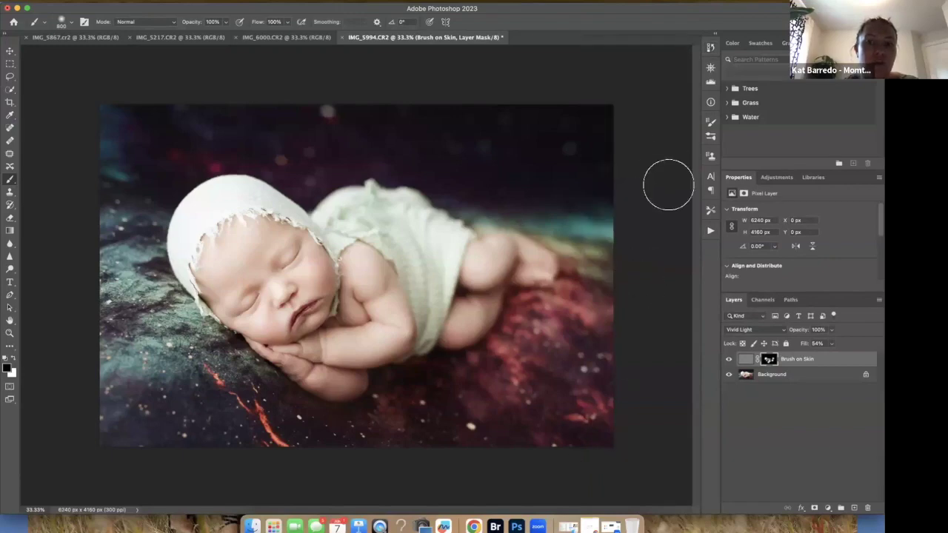
{"action": "left_click", "coordinate": [710, 47]}
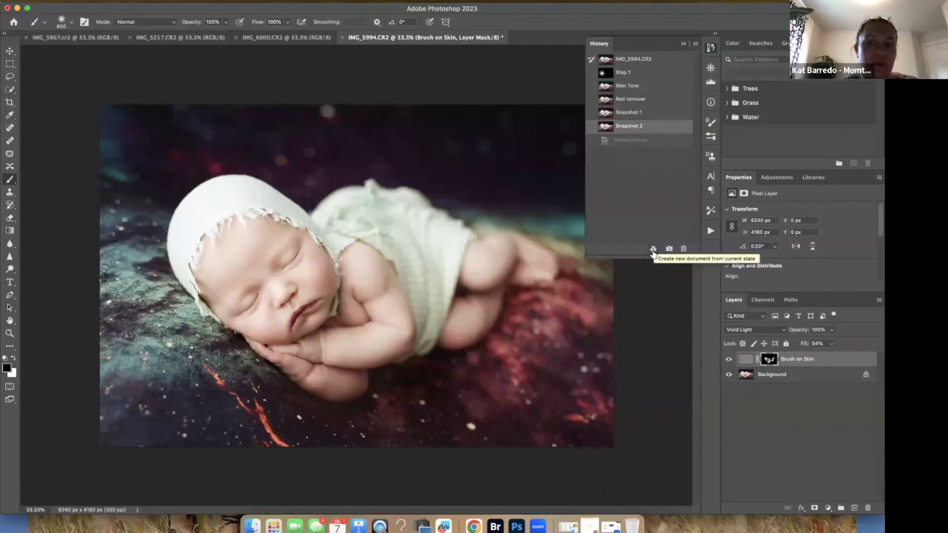
{"action": "left_click", "coordinate": [682, 46]}
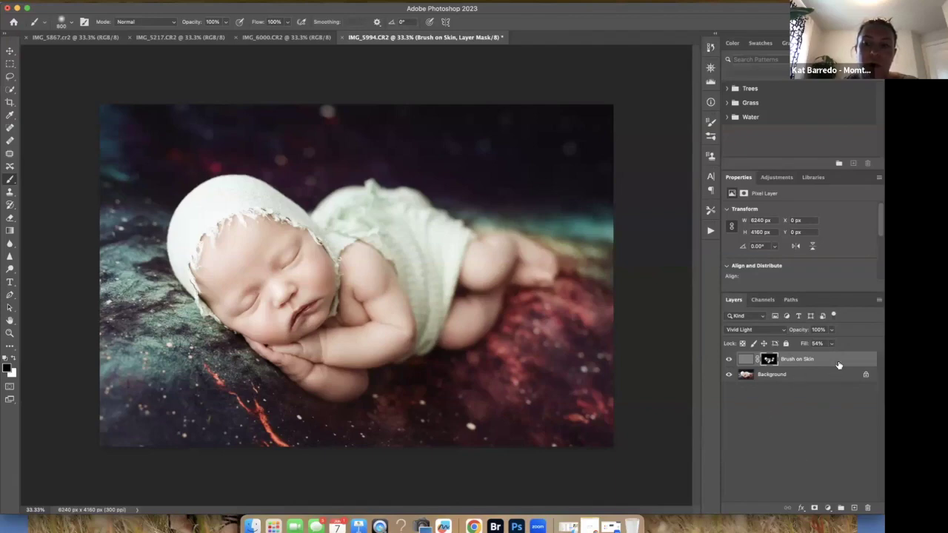
{"action": "key", "text": "Delete"}
{"action": "key", "text": "Delete"}
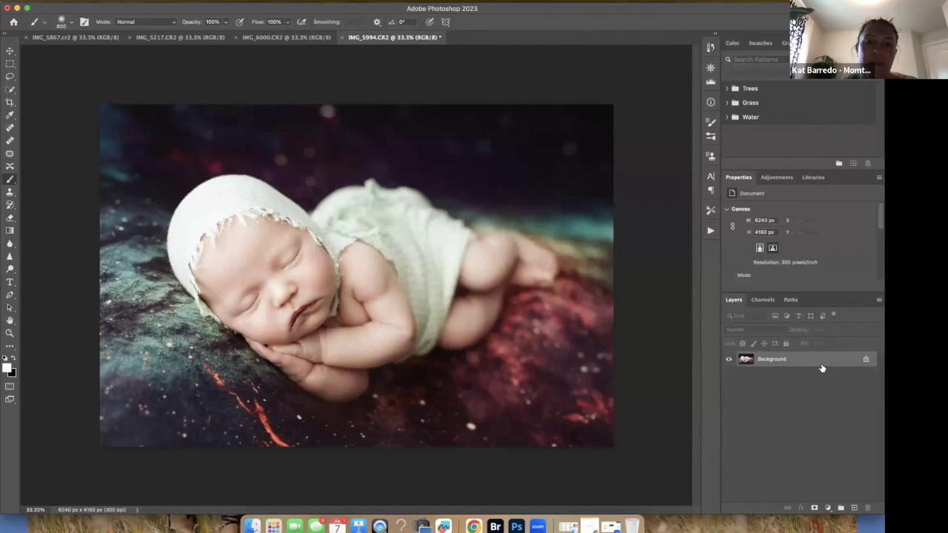
{"action": "left_click", "coordinate": [286, 37]}
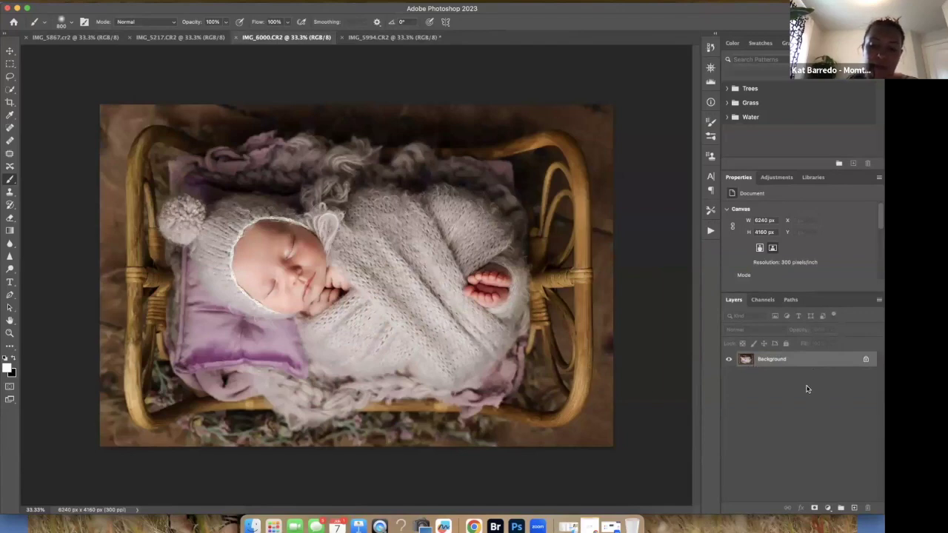
Step: Duplicate the Background of the basket photo and name the copy "duplicate layer"
{"action": "key", "text": "super+j"}
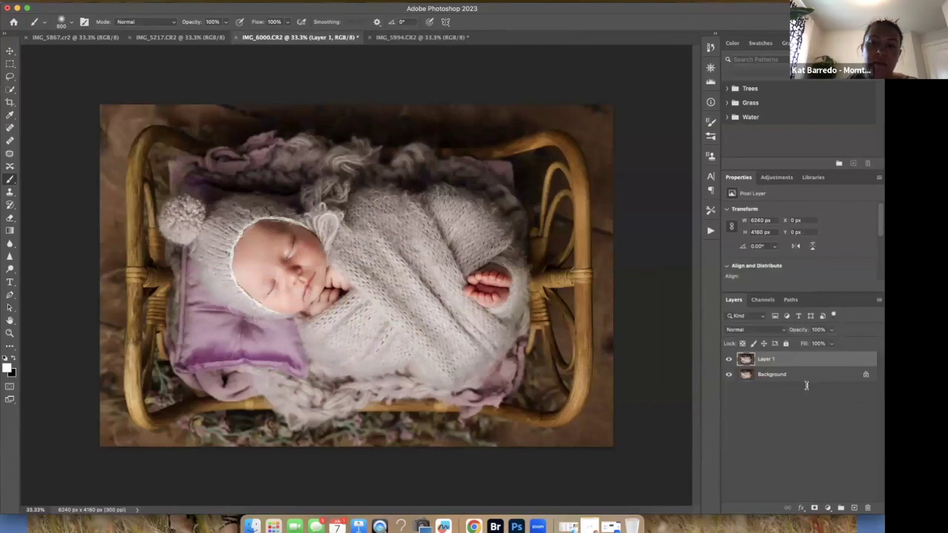
{"action": "double_click", "coordinate": [765, 358]}
{"action": "type", "text": "diplicate layer"}
{"action": "key", "text": "Return"}
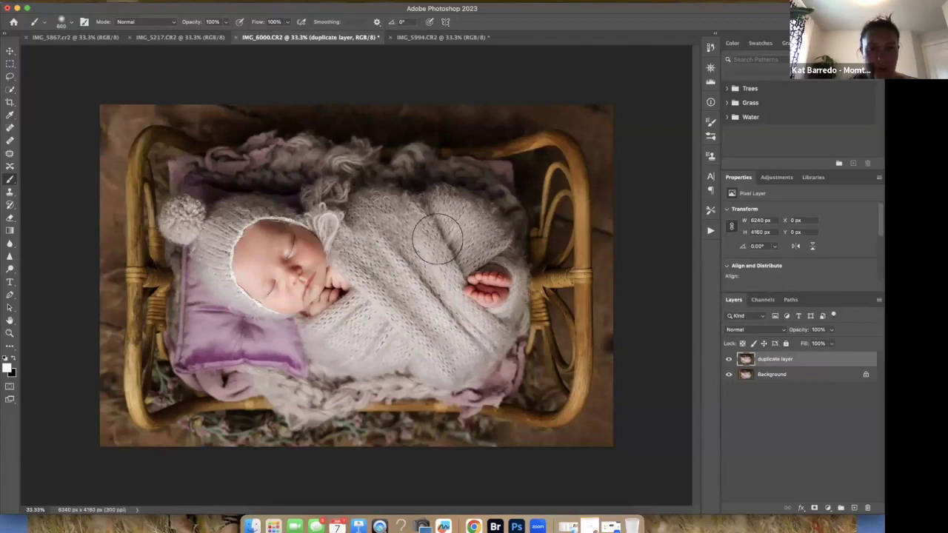
Step: Invert the duplicate layer's colours and paint black over the baby's face on a new white layer mask
{"action": "key", "text": "super+i"}
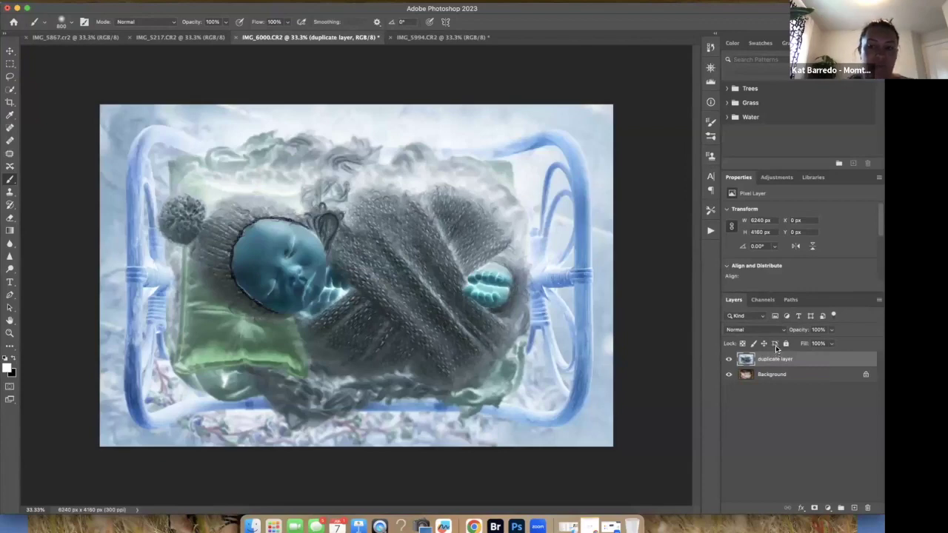
{"action": "left_click", "coordinate": [814, 509]}
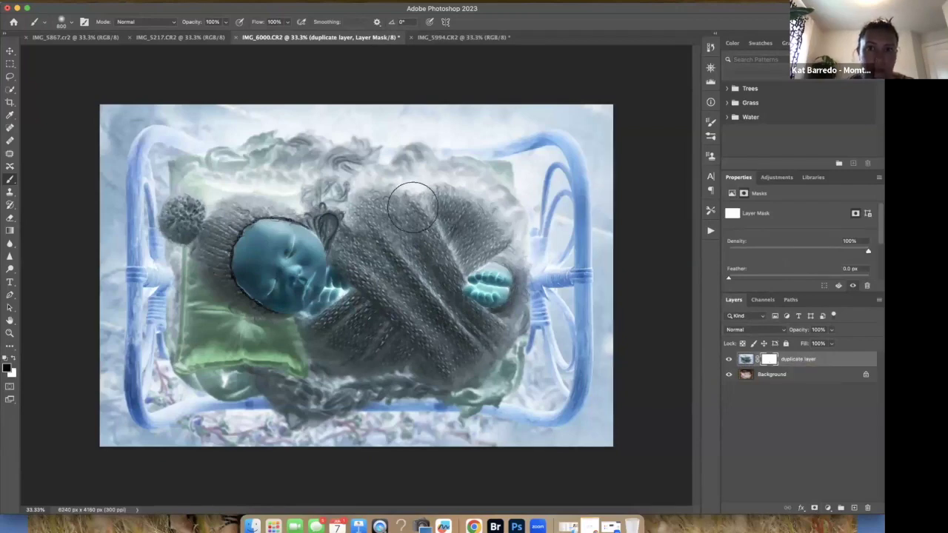
{"action": "mouse_move", "coordinate": [300, 252]}
{"action": "left_mouse_down"}
{"action": "mouse_move", "coordinate": [268, 267]}
{"action": "mouse_move", "coordinate": [271, 248]}
{"action": "mouse_move", "coordinate": [294, 269]}
{"action": "mouse_move", "coordinate": [283, 287]}
{"action": "mouse_move", "coordinate": [267, 275]}
{"action": "mouse_move", "coordinate": [281, 237]}
{"action": "left_mouse_up"}
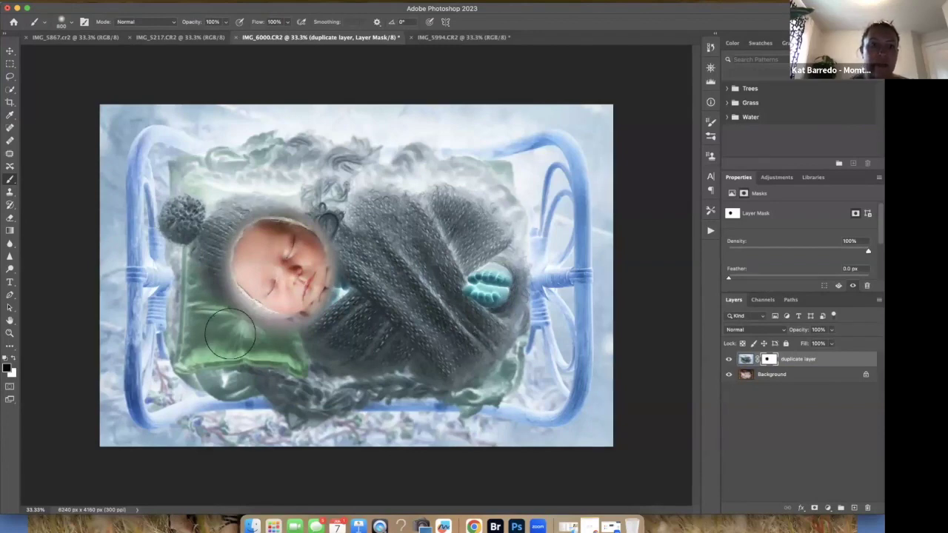
Step: Paint white over the face on the mask to bring the inverted colours back, and delete the duplicate layer
{"action": "key", "text": "x"}
{"action": "mouse_move", "coordinate": [342, 248]}
{"action": "left_mouse_down"}
{"action": "mouse_move", "coordinate": [310, 215]}
{"action": "mouse_move", "coordinate": [254, 286]}
{"action": "mouse_move", "coordinate": [281, 311]}
{"action": "left_mouse_up"}
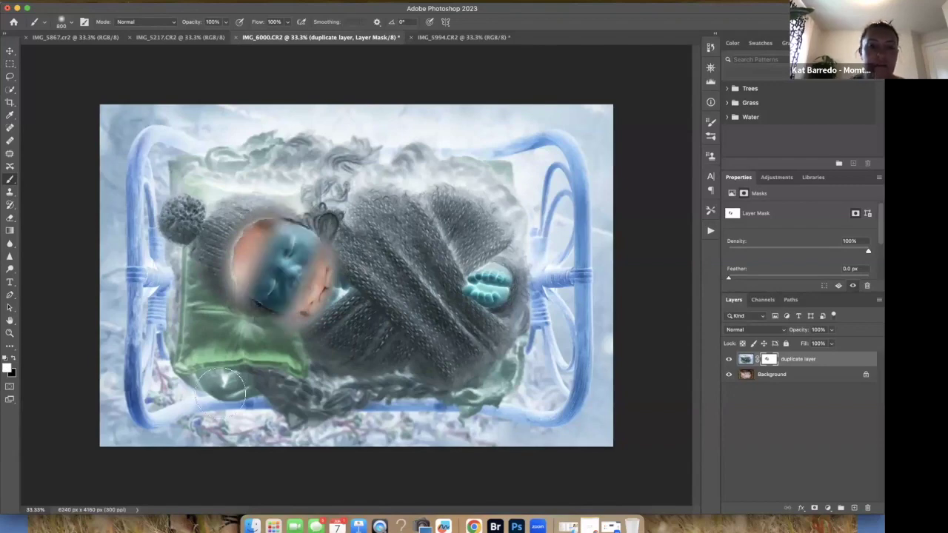
{"action": "left_click_drag", "start_coordinate": [244, 297], "coordinate": [267, 192]}
{"action": "left_click_drag", "start_coordinate": [326, 222], "coordinate": [308, 366]}
{"action": "key", "text": "BackSpace"}
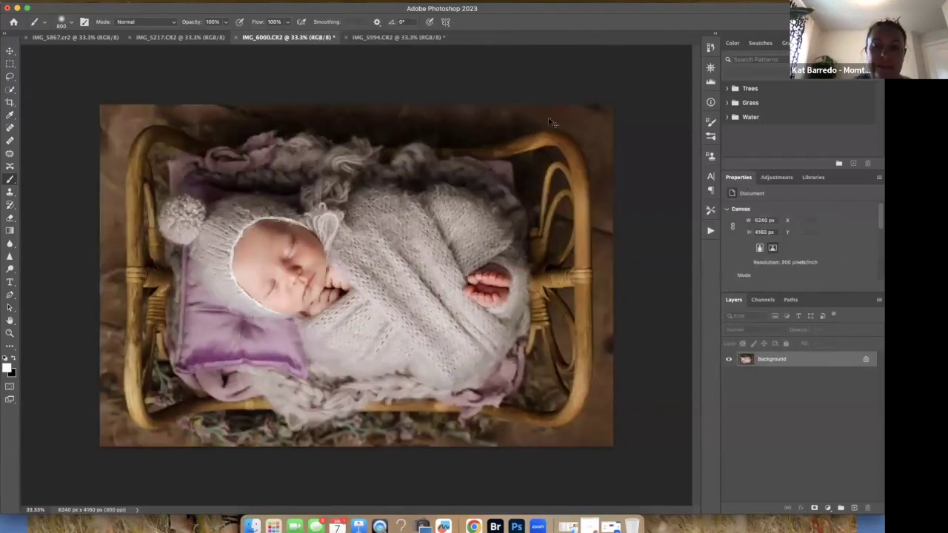
Step: Make a new copy of the Background for retouching the face and name it "duplicate layer"
{"action": "key", "text": "super+equal"}
{"action": "key", "text": "super+equal"}
{"action": "key", "text": "super+equal"}
{"action": "key", "text": "super+equal"}
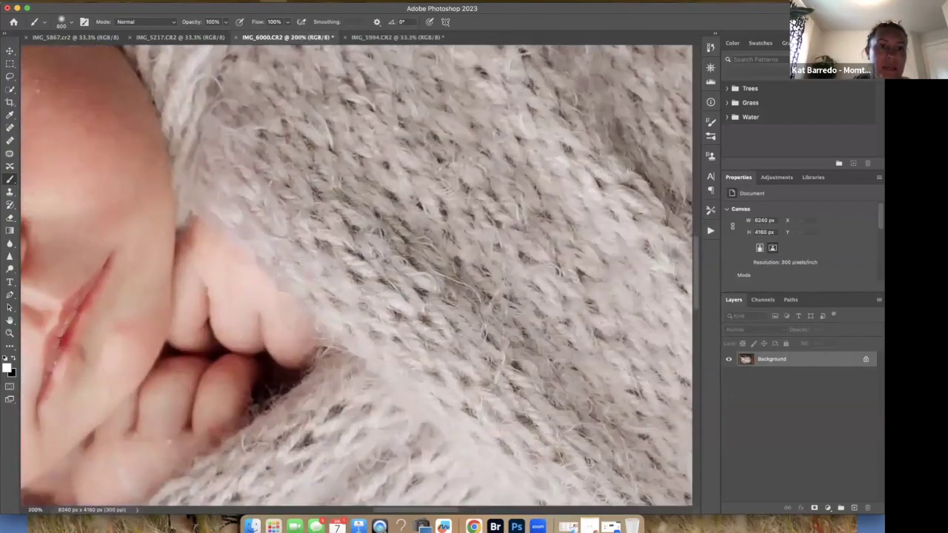
{"action": "scroll", "coordinate": [328, 170], "scroll_direction": "left", "scroll_amount": 10}
{"action": "key", "text": "super+minus"}
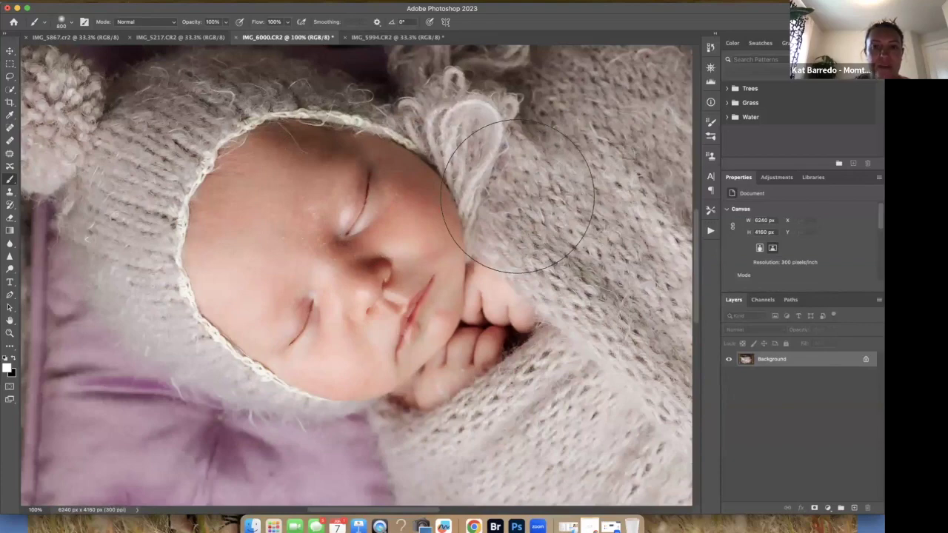
{"action": "key", "text": "super+j"}
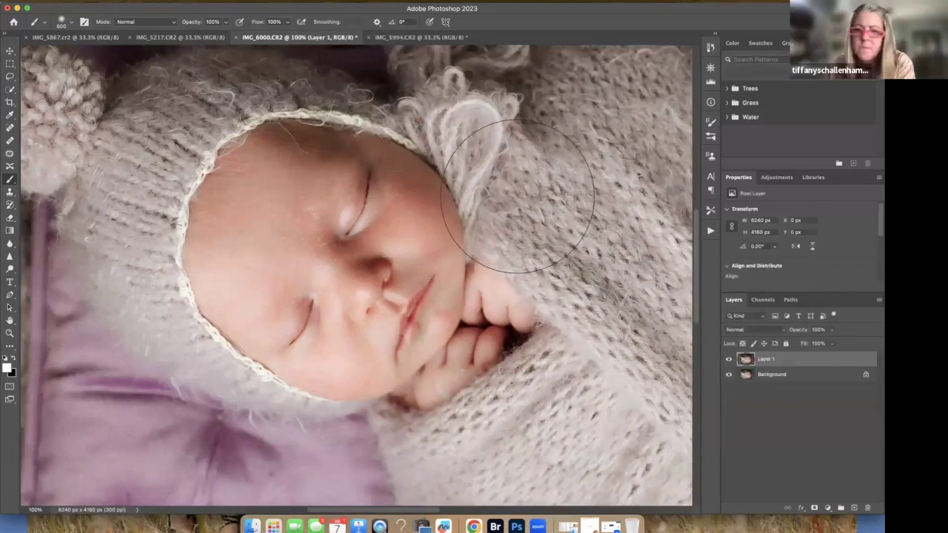
{"action": "double_click", "coordinate": [765, 359]}
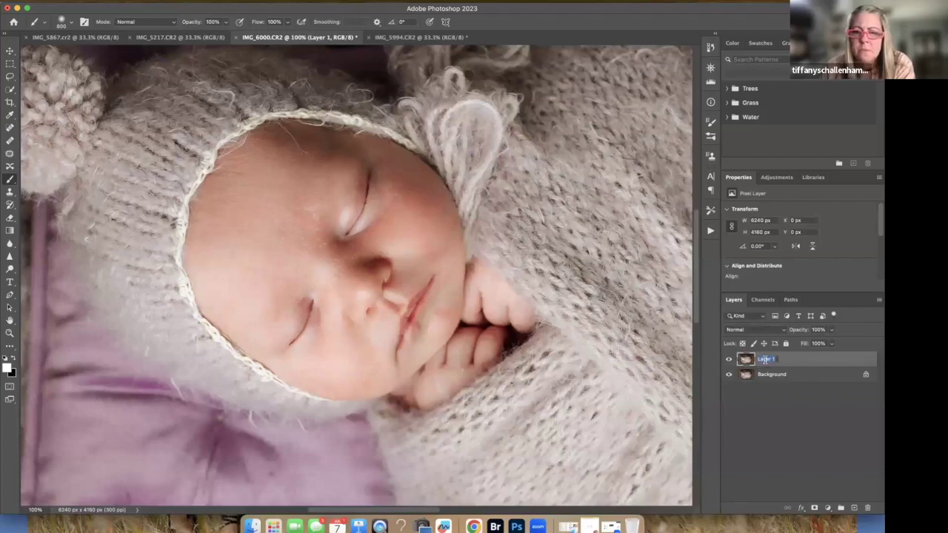
{"action": "type", "text": "duplicate layer"}
{"action": "key", "text": "Return"}
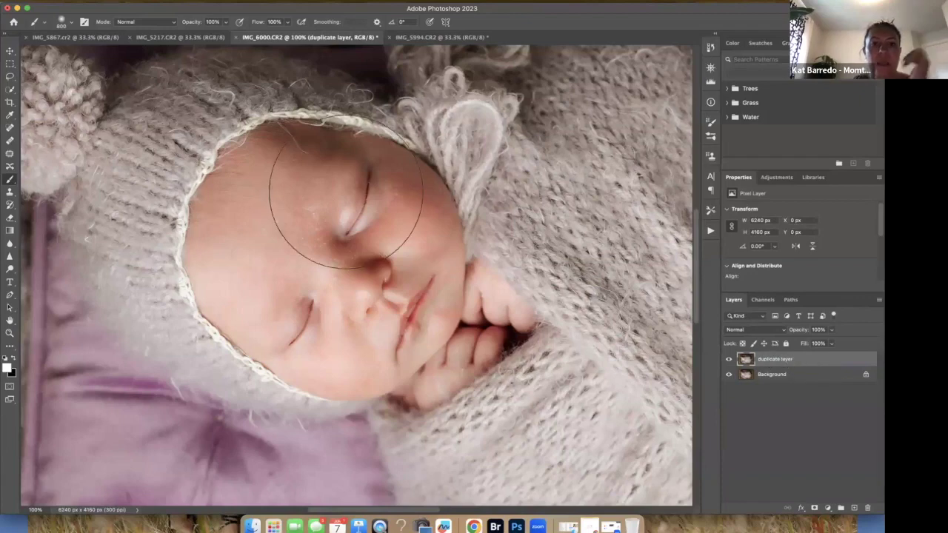
Step: Patch the flaky skin on the baby's forehead with the Patch tool on the duplicate layer
{"action": "key", "text": "j"}
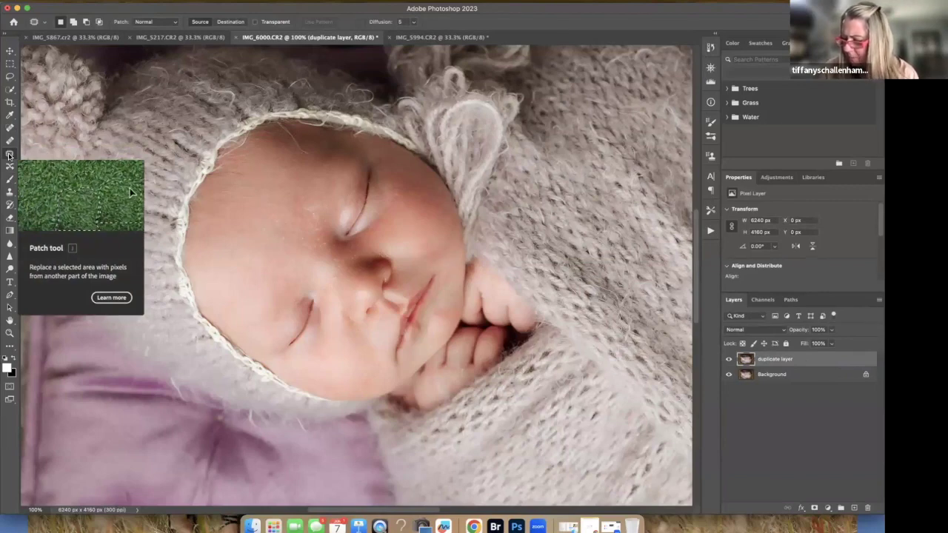
{"action": "key", "text": "super+equal"}
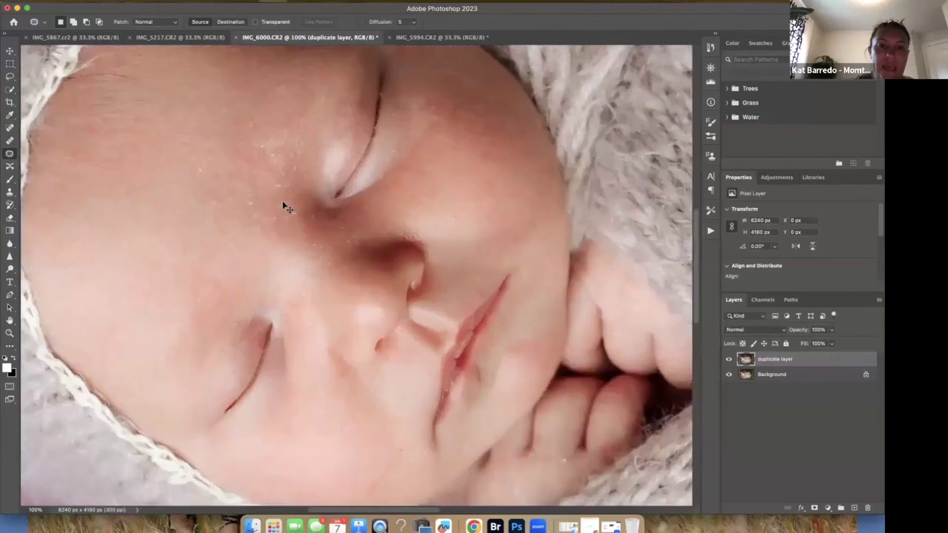
{"action": "mouse_move", "coordinate": [255, 109]}
{"action": "left_mouse_down"}
{"action": "mouse_move", "coordinate": [253, 133]}
{"action": "mouse_move", "coordinate": [259, 94]}
{"action": "left_mouse_up"}
{"action": "mouse_move", "coordinate": [176, 121]}
{"action": "left_mouse_down"}
{"action": "mouse_move", "coordinate": [212, 173]}
{"action": "mouse_move", "coordinate": [197, 180]}
{"action": "left_mouse_up"}
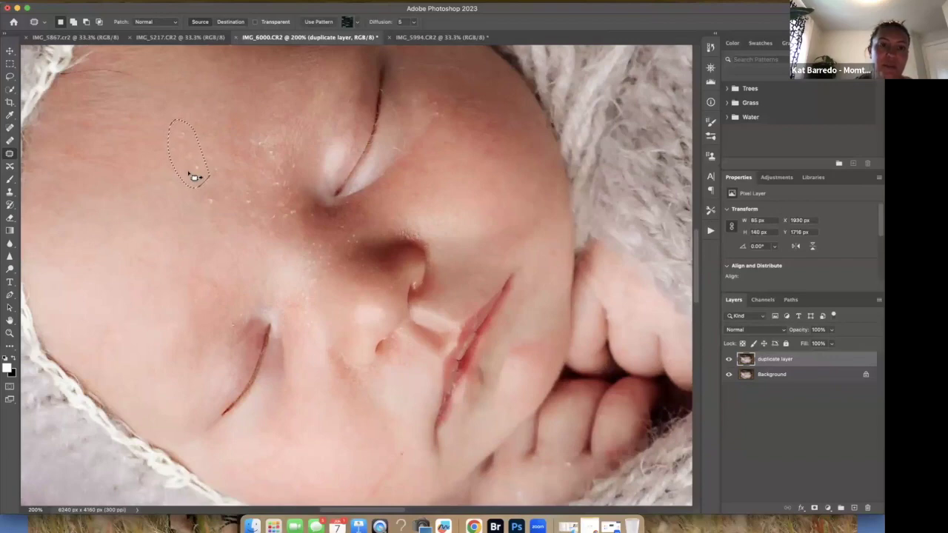
{"action": "left_click", "coordinate": [208, 134]}
{"action": "mouse_move", "coordinate": [208, 135]}
{"action": "left_mouse_down"}
{"action": "mouse_move", "coordinate": [162, 158]}
{"action": "mouse_move", "coordinate": [206, 199]}
{"action": "mouse_move", "coordinate": [211, 161]}
{"action": "mouse_move", "coordinate": [168, 188]}
{"action": "left_mouse_up"}
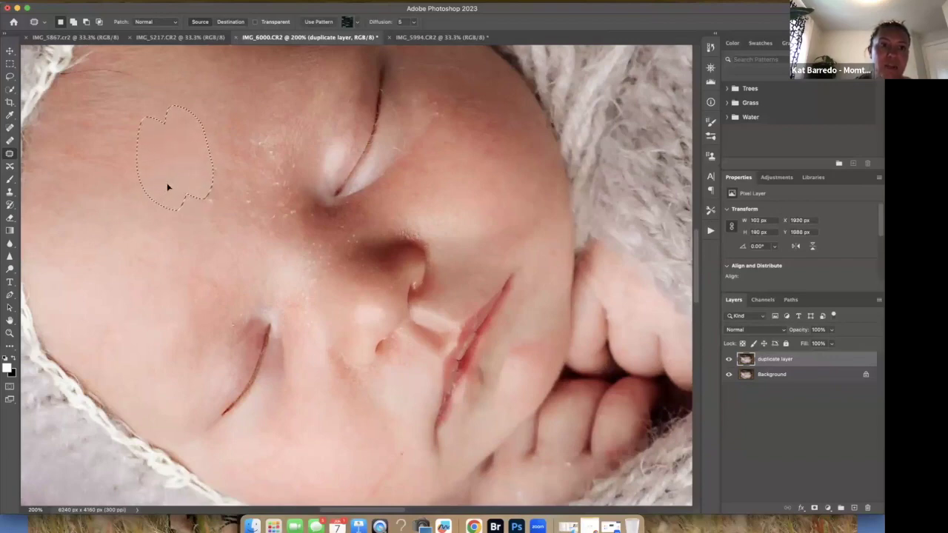
Step: Patch the remaining flakes between the forehead and the nose bridge and clear the selection
{"action": "mouse_move", "coordinate": [212, 191]}
{"action": "left_mouse_down"}
{"action": "mouse_move", "coordinate": [208, 230]}
{"action": "mouse_move", "coordinate": [234, 238]}
{"action": "left_mouse_up"}
{"action": "left_click", "coordinate": [207, 248]}
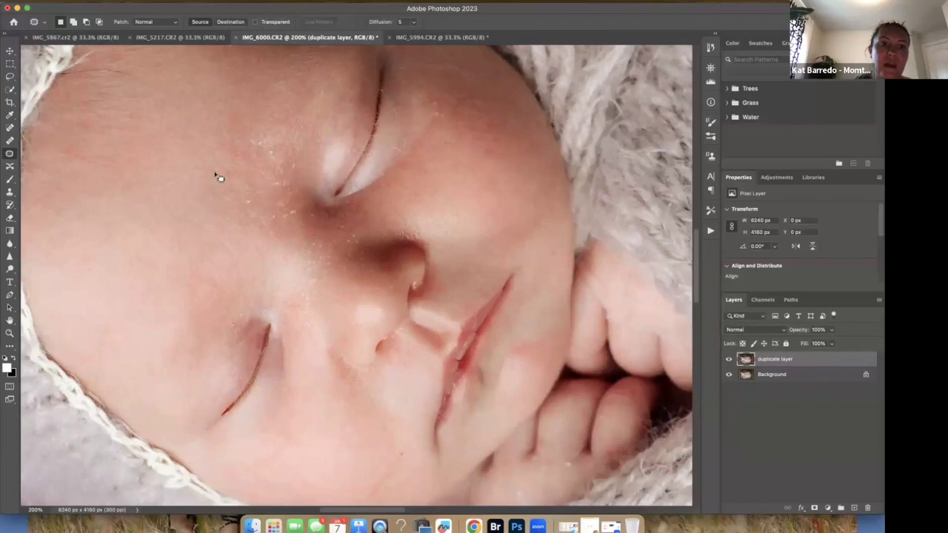
{"action": "mouse_move", "coordinate": [229, 164]}
{"action": "left_mouse_down"}
{"action": "mouse_move", "coordinate": [216, 209]}
{"action": "mouse_move", "coordinate": [247, 199]}
{"action": "mouse_move", "coordinate": [445, 203]}
{"action": "mouse_move", "coordinate": [363, 239]}
{"action": "left_mouse_up"}
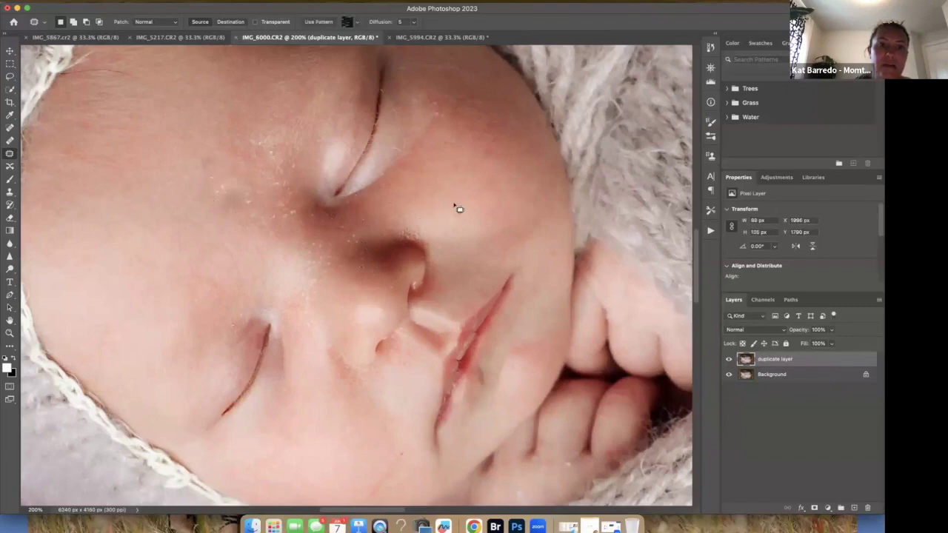
{"action": "key", "text": "ctrl+d"}
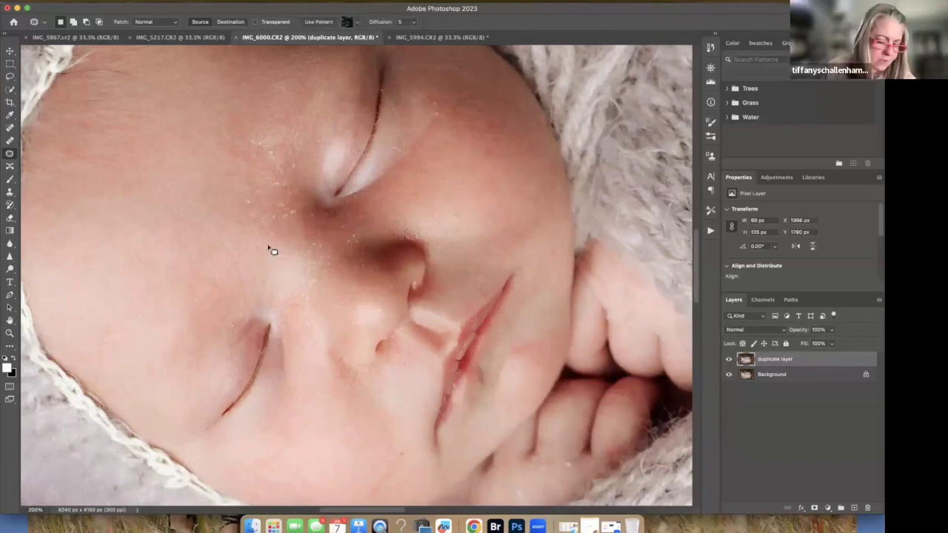
Step: Delete the patched duplicate layer, leaving only the Background
{"action": "key", "text": "super+minus"}
{"action": "key", "text": "super+minus"}
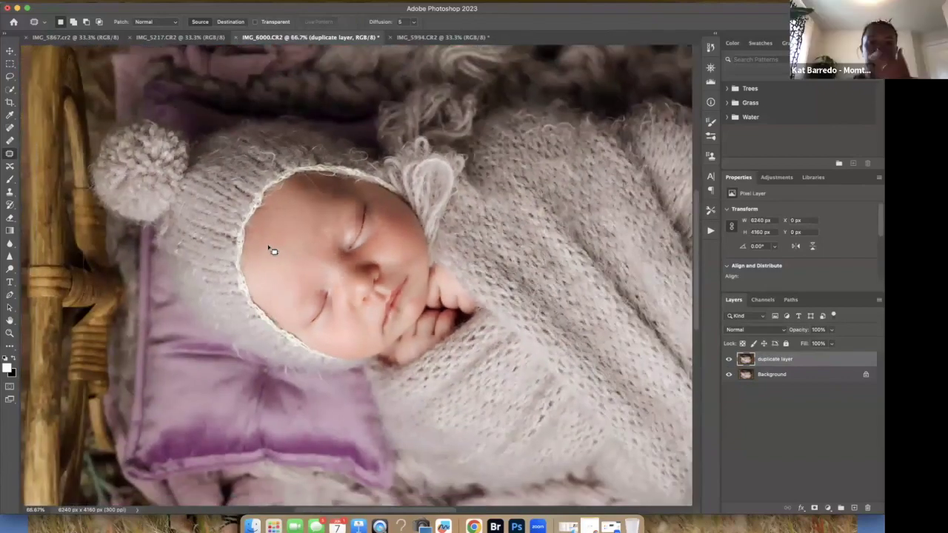
{"action": "key", "text": "BackSpace"}
{"action": "scroll", "coordinate": [273, 251], "scroll_direction": "right", "scroll_amount": 5}
{"action": "scroll", "coordinate": [273, 250], "scroll_direction": "down", "scroll_amount": 2}
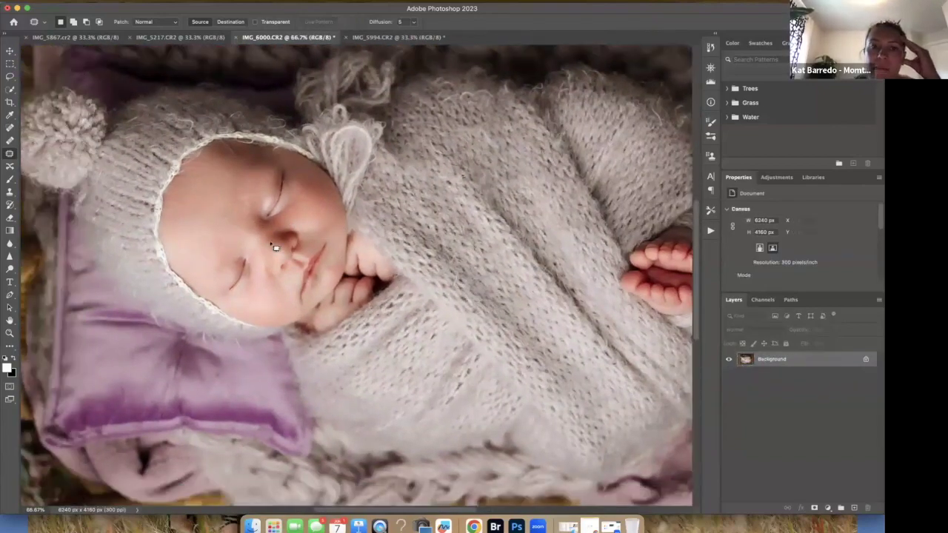
Step: Turn off Button Mode for the actions, look through the expanded action list and close it
{"action": "left_click", "coordinate": [710, 230]}
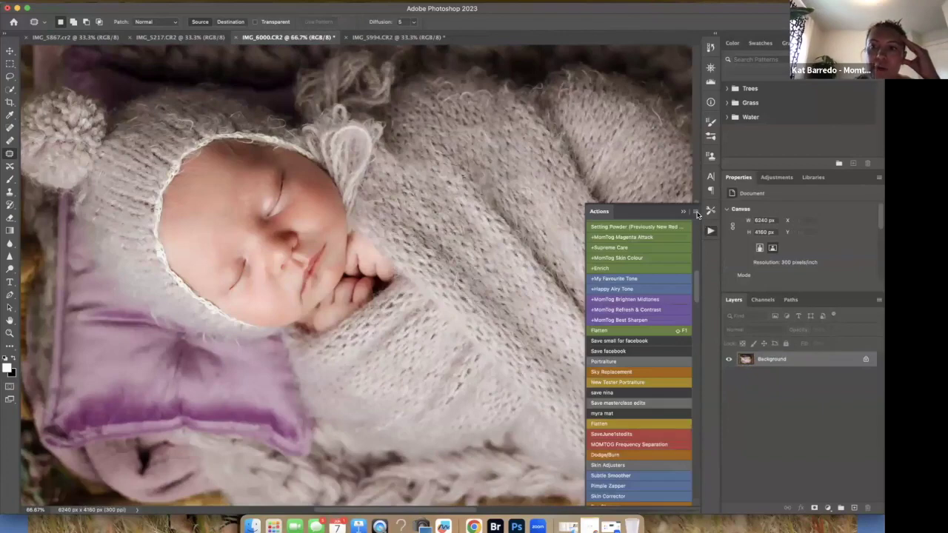
{"action": "left_click", "coordinate": [695, 212]}
{"action": "left_click", "coordinate": [719, 175]}
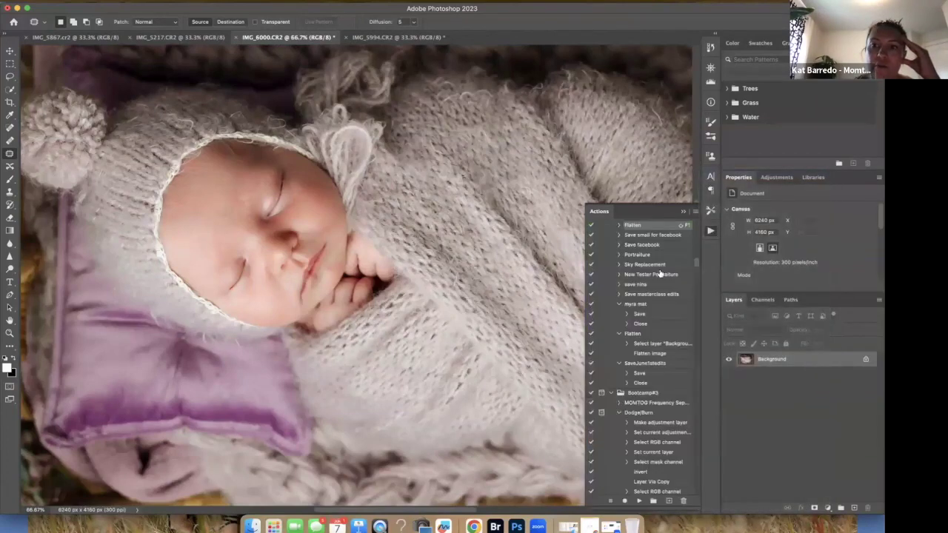
{"action": "scroll", "coordinate": [660, 275], "scroll_direction": "up", "scroll_amount": 2}
{"action": "scroll", "coordinate": [660, 275], "scroll_direction": "up", "scroll_amount": 3}
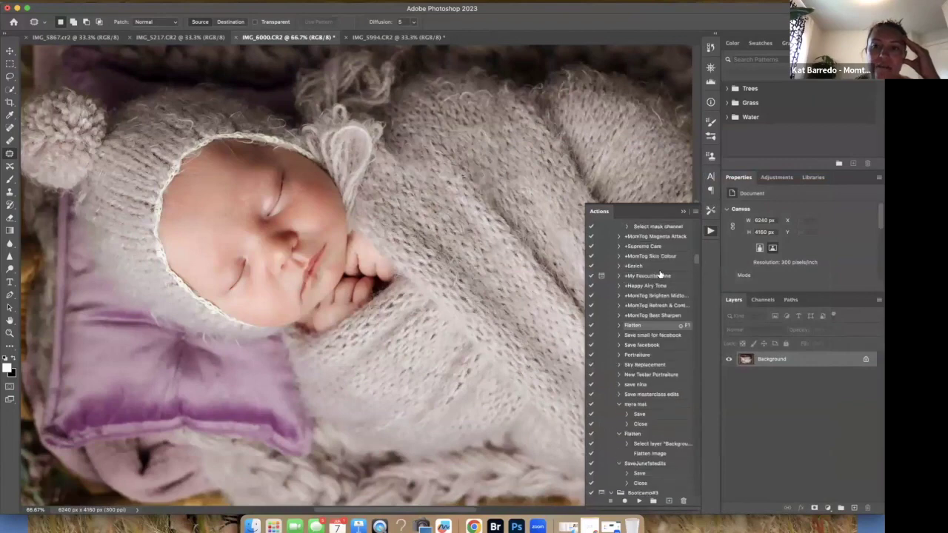
{"action": "left_click", "coordinate": [710, 231]}
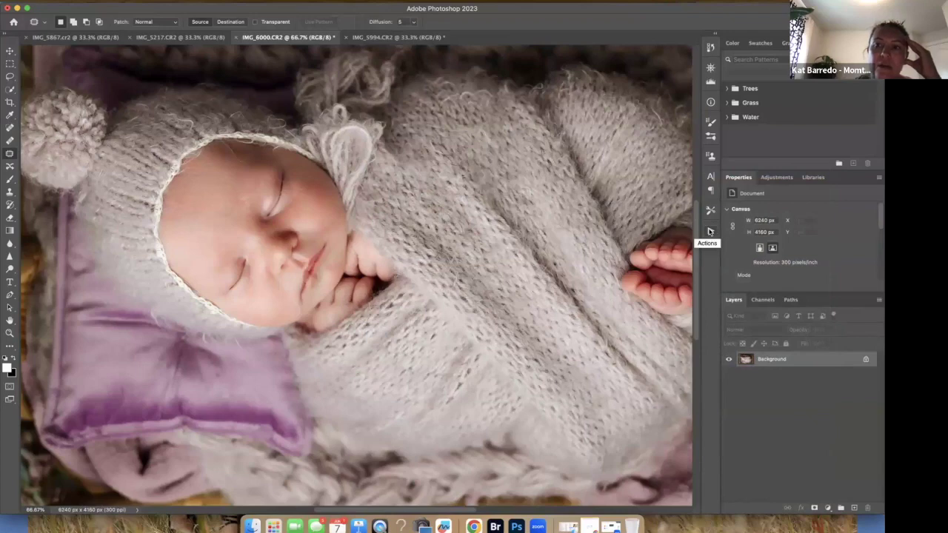
Step: Switch the actions back to Button Mode and browse the coloured action buttons
{"action": "left_click", "coordinate": [708, 232]}
{"action": "left_click", "coordinate": [693, 213]}
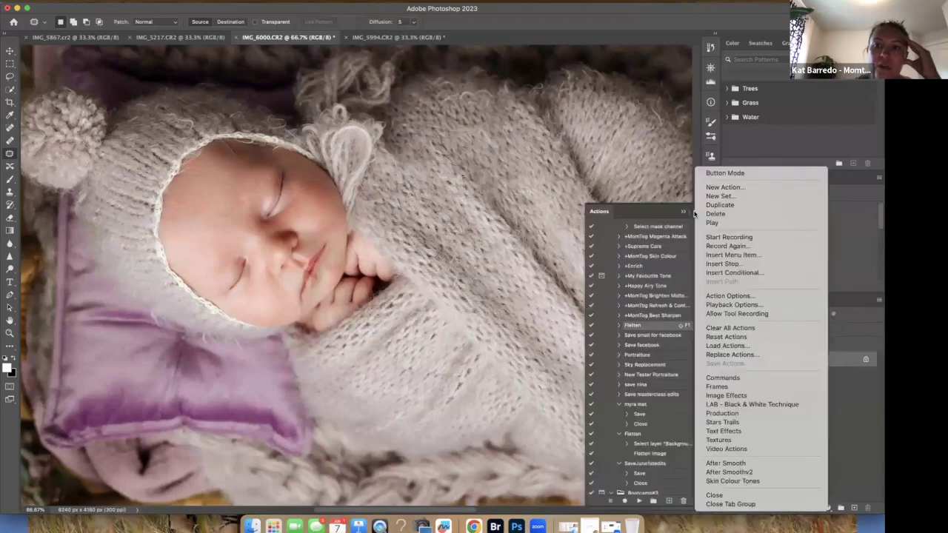
{"action": "left_click", "coordinate": [714, 174]}
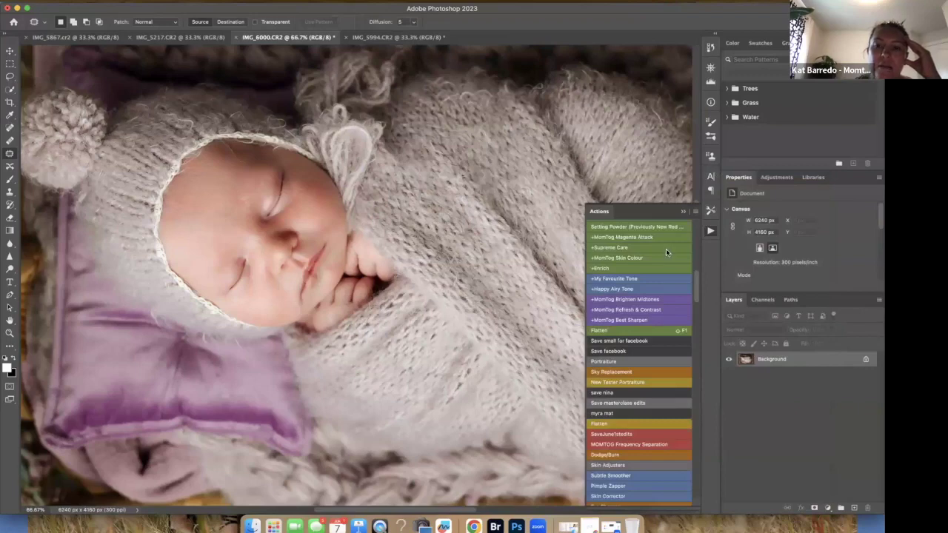
{"action": "scroll", "coordinate": [666, 252], "scroll_direction": "down", "scroll_amount": 3}
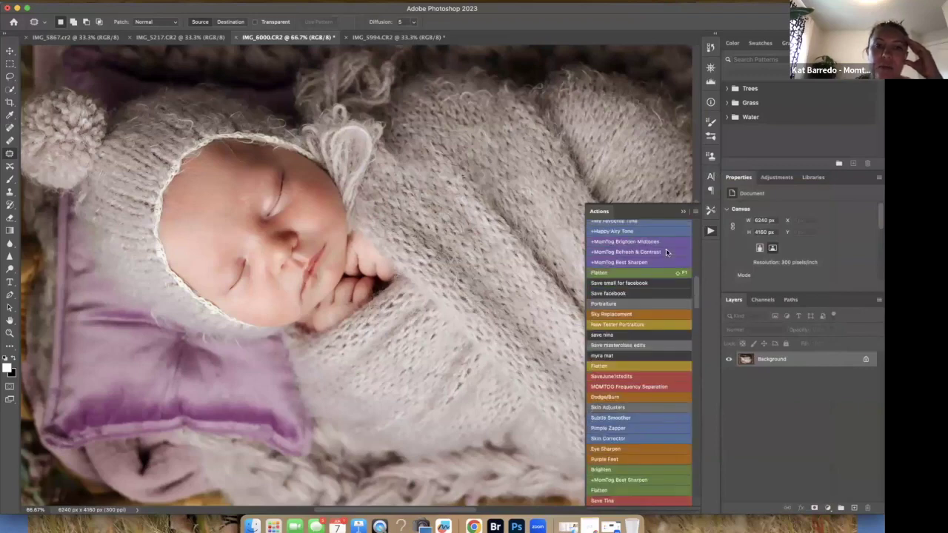
{"action": "scroll", "coordinate": [666, 252], "scroll_direction": "up", "scroll_amount": 10}
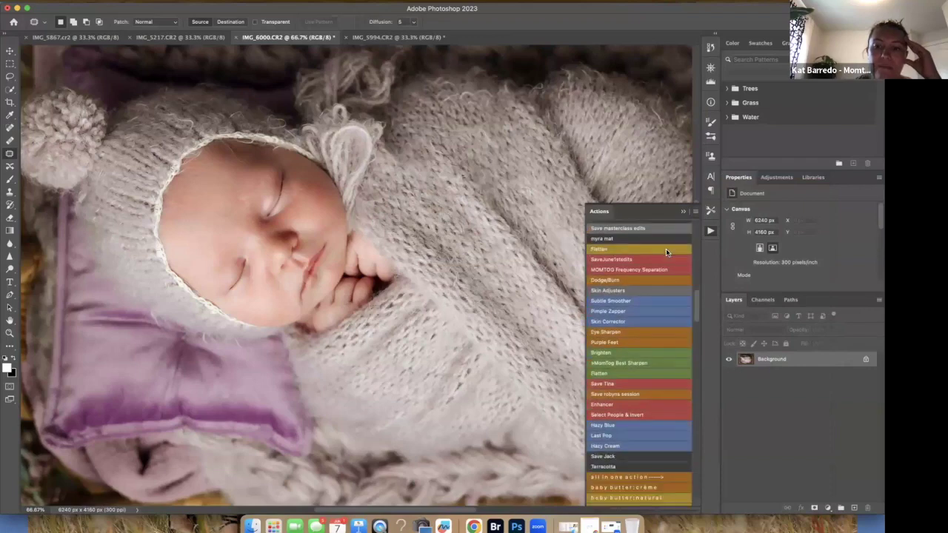
{"action": "scroll", "coordinate": [665, 252], "scroll_direction": "up", "scroll_amount": 1}
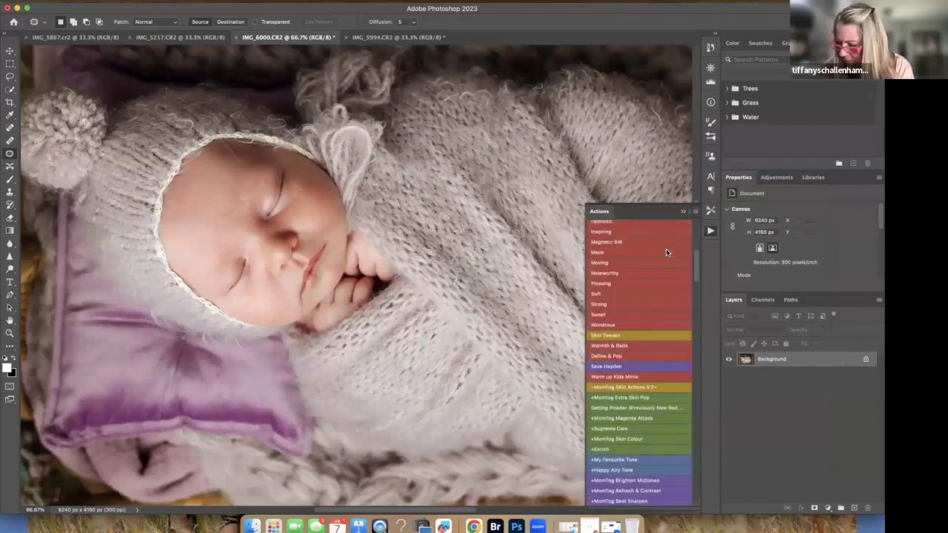
Step: Turn off Button Mode for the actions to show their expandable step list
{"action": "left_click", "coordinate": [694, 212]}
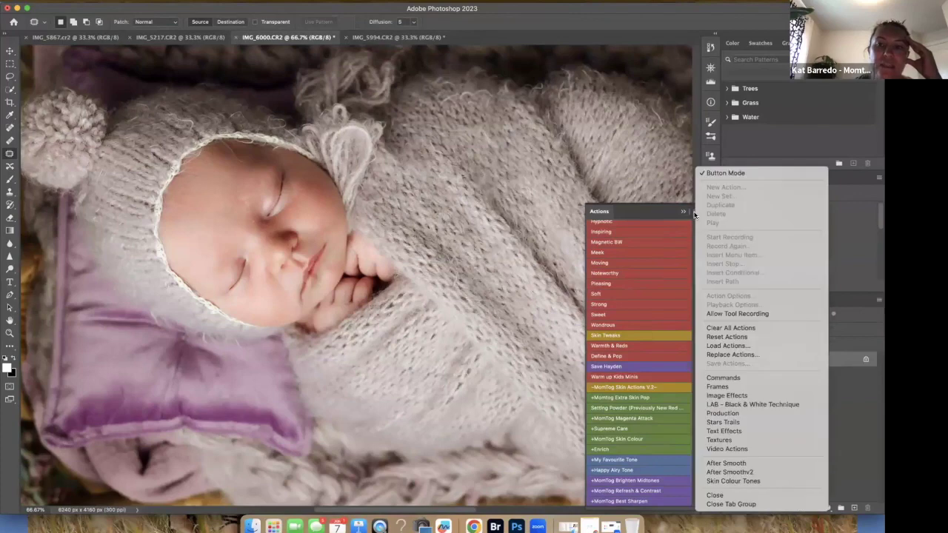
{"action": "left_click", "coordinate": [722, 173]}
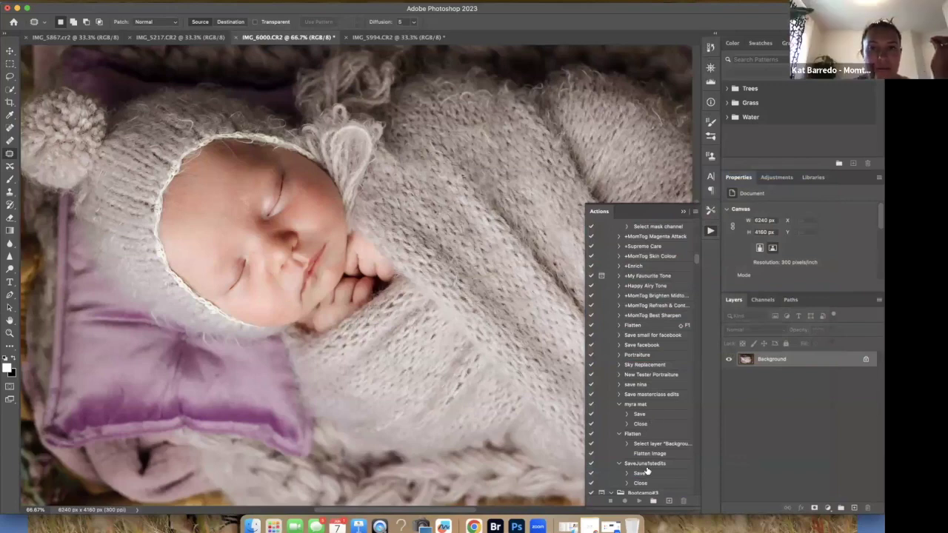
{"action": "left_click", "coordinate": [695, 215]}
{"action": "left_click", "coordinate": [695, 214]}
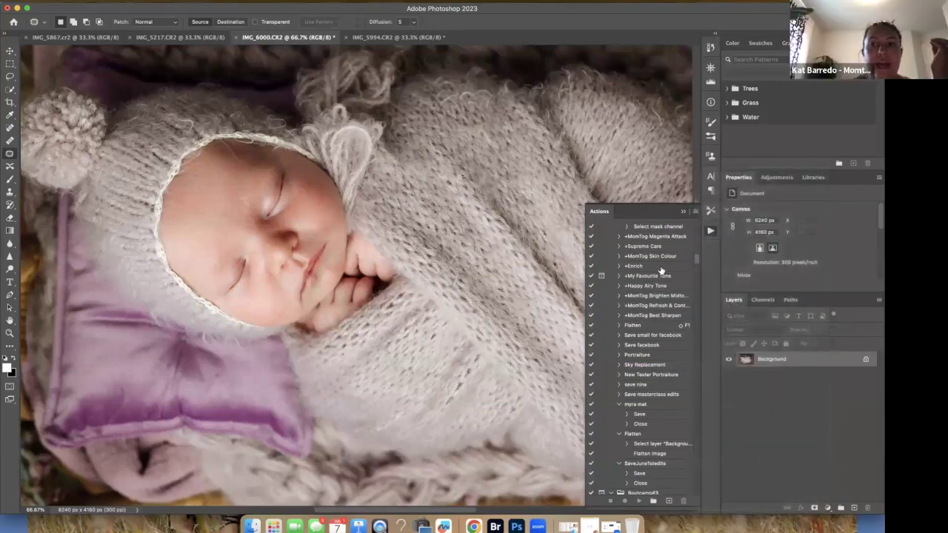
Step: Turn Button Mode back on, look through the action buttons and collapse the Actions panel
{"action": "left_click", "coordinate": [696, 212]}
{"action": "left_click", "coordinate": [729, 173]}
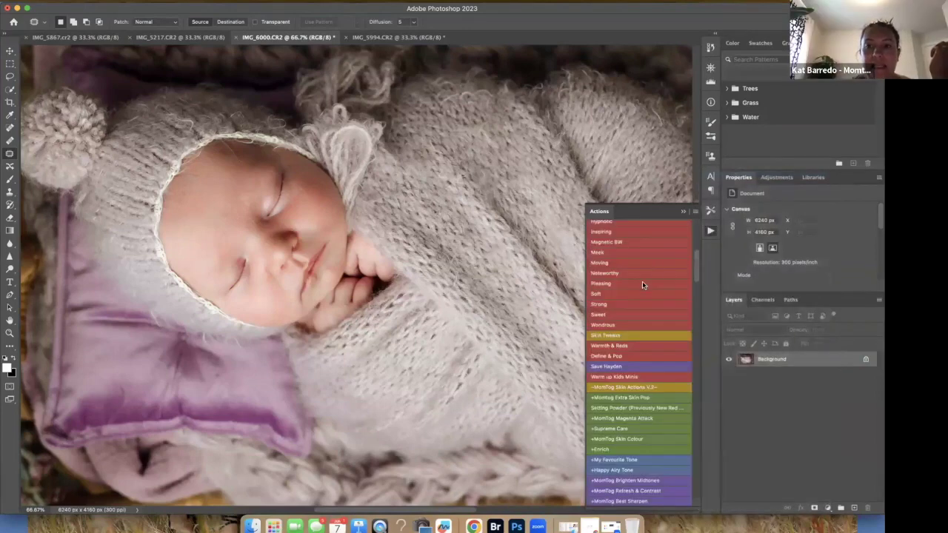
{"action": "scroll", "coordinate": [642, 285], "scroll_direction": "up", "scroll_amount": 8}
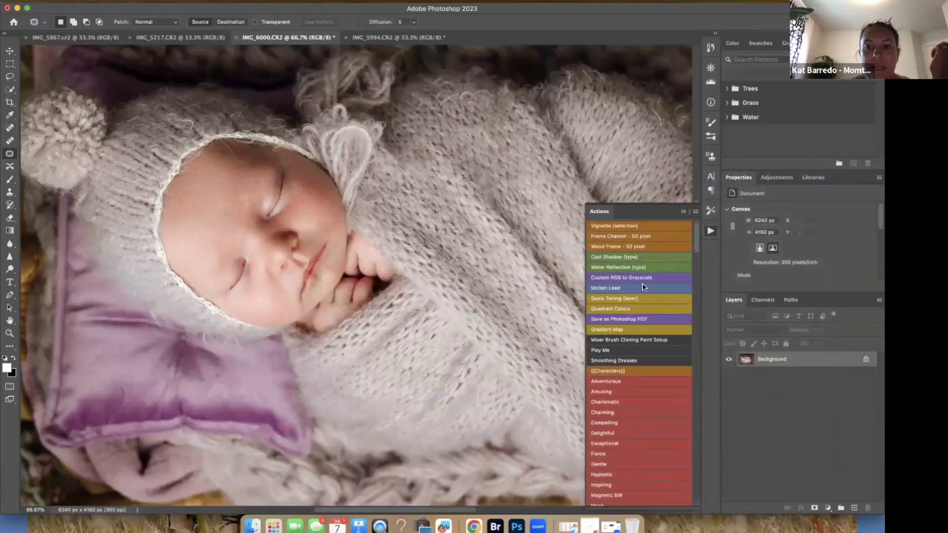
{"action": "scroll", "coordinate": [642, 286], "scroll_direction": "down", "scroll_amount": 4}
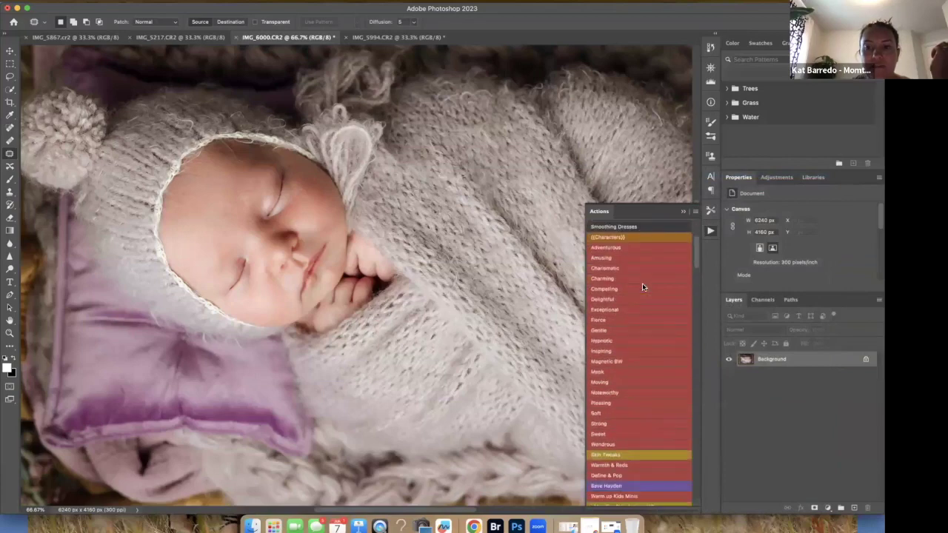
{"action": "left_click", "coordinate": [683, 212]}
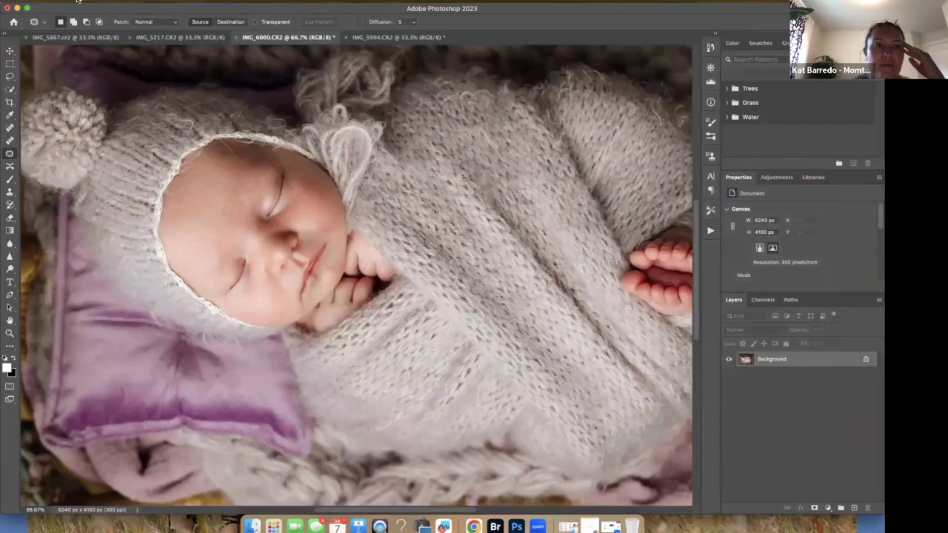
Step: Assign the working RGB profile sRGB IEC61966-2.1 to the newborn photo
{"action": "left_click", "coordinate": [77, 1]}
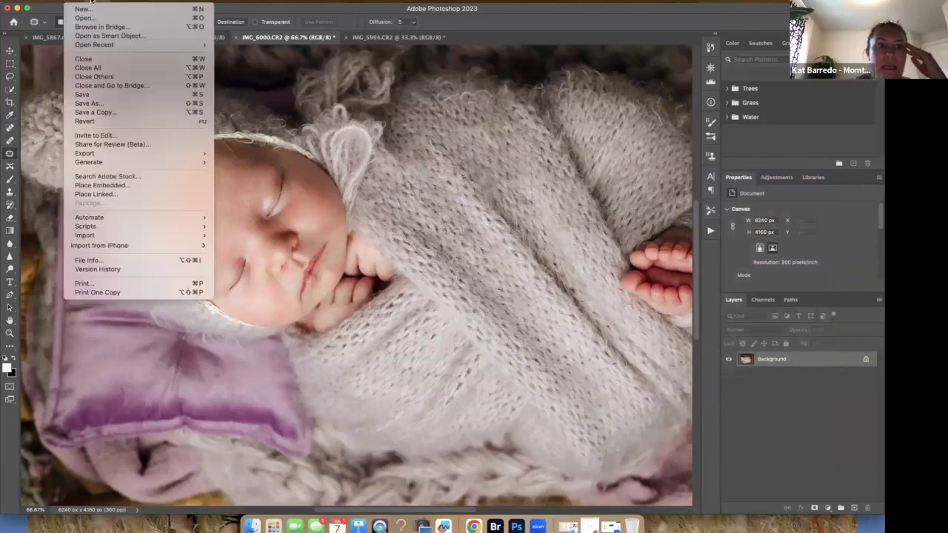
{"action": "mouse_move", "coordinate": [94, 1]}
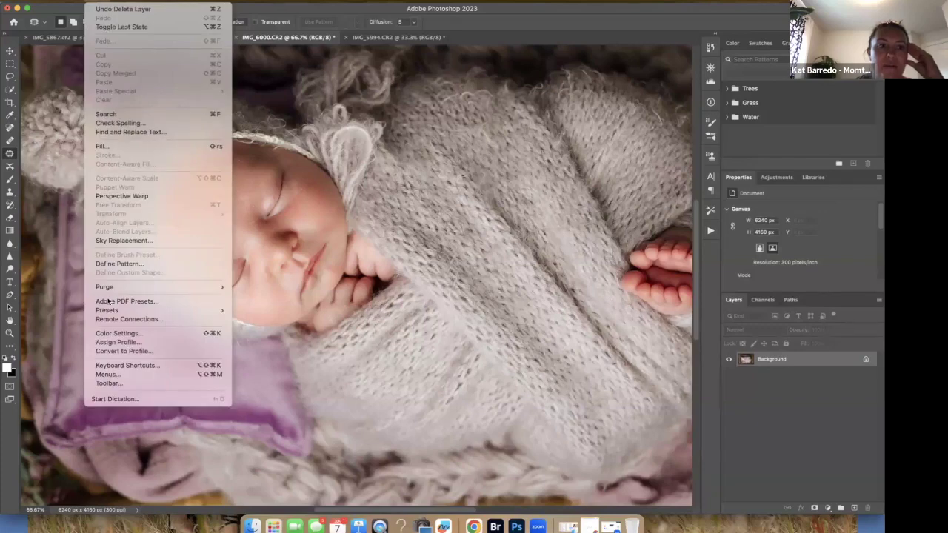
{"action": "left_click", "coordinate": [110, 344]}
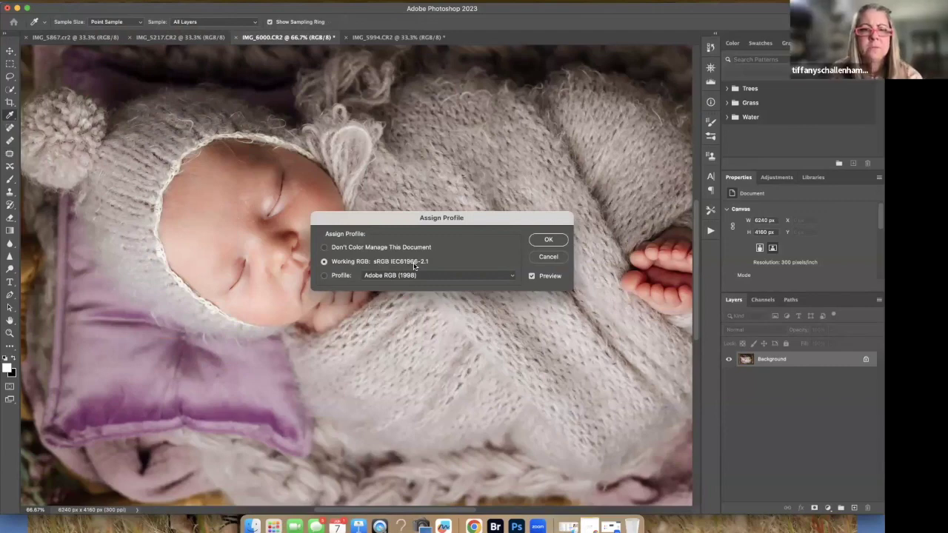
{"action": "left_click", "coordinate": [551, 241]}
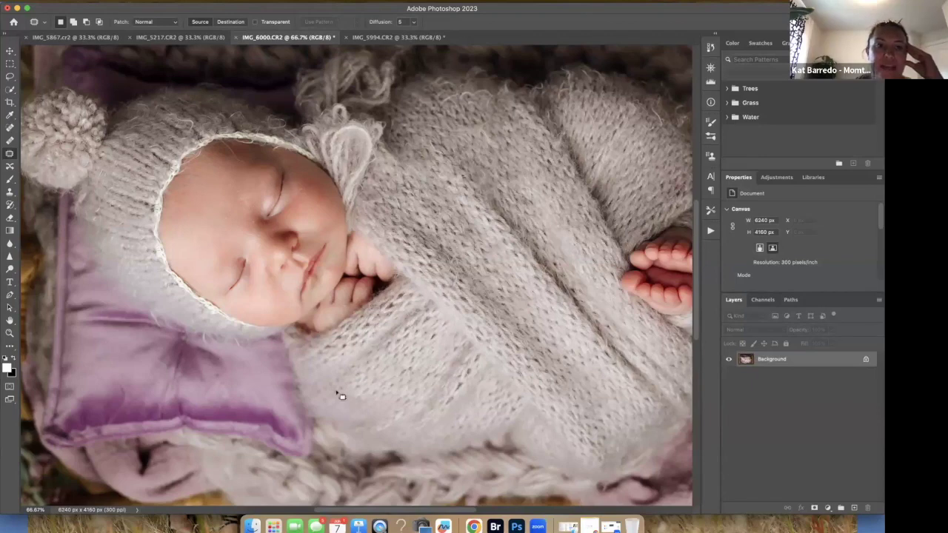
Step: Convert the photo to the sRGB IEC61966-2.1 destination profile with the Adobe (ACE) engine and Relative Colorimetric intent
{"action": "left_click", "coordinate": [97, 0]}
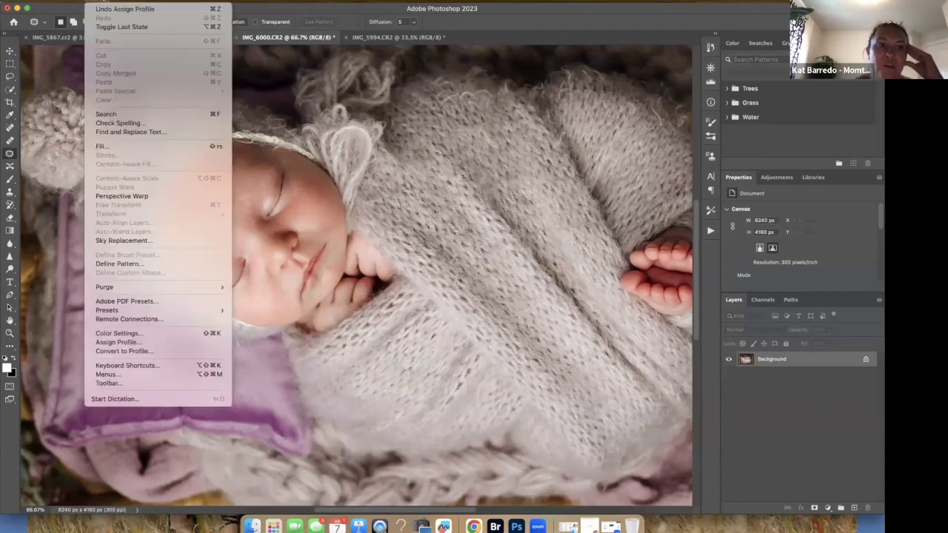
{"action": "left_click", "coordinate": [132, 351]}
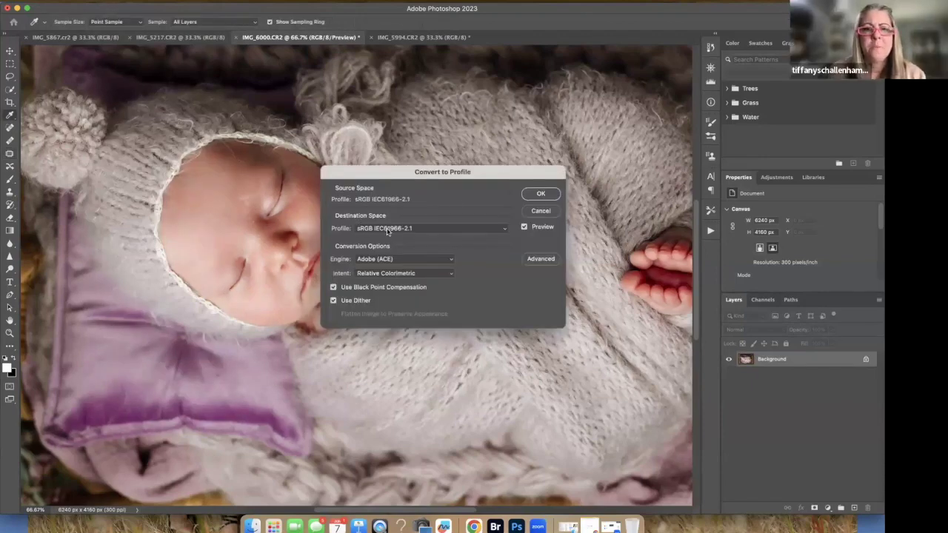
{"action": "left_click", "coordinate": [539, 195]}
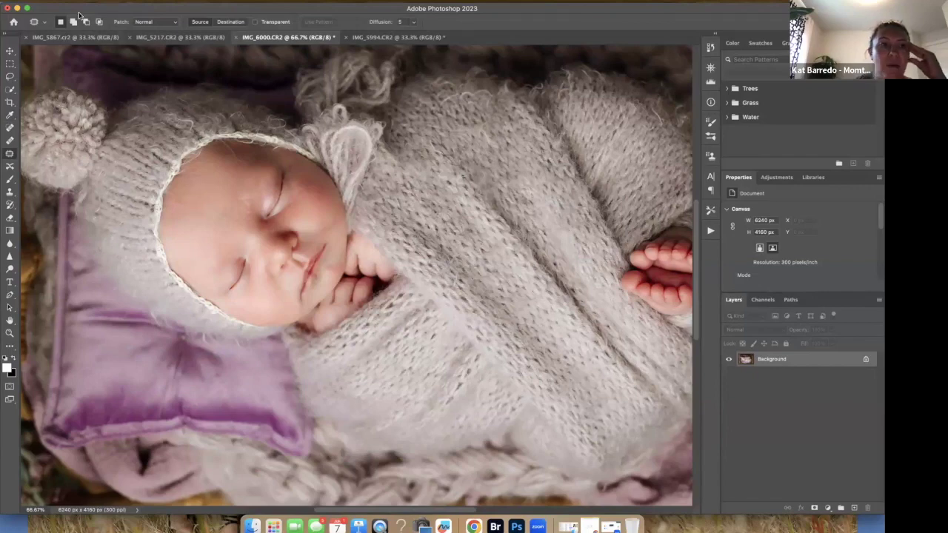
Step: Check the photo's pixel dimensions and resolution in the Image Size settings
{"action": "left_click", "coordinate": [124, 2]}
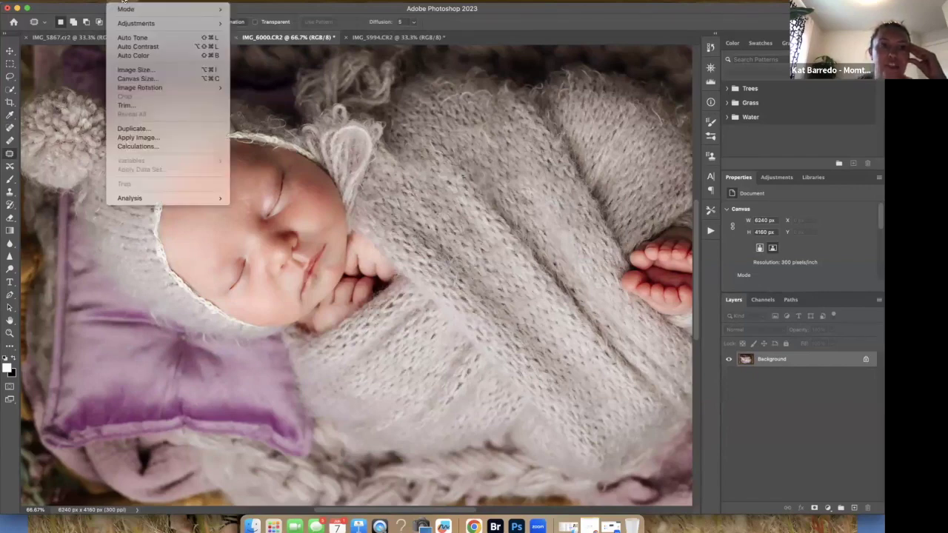
{"action": "left_click", "coordinate": [136, 69]}
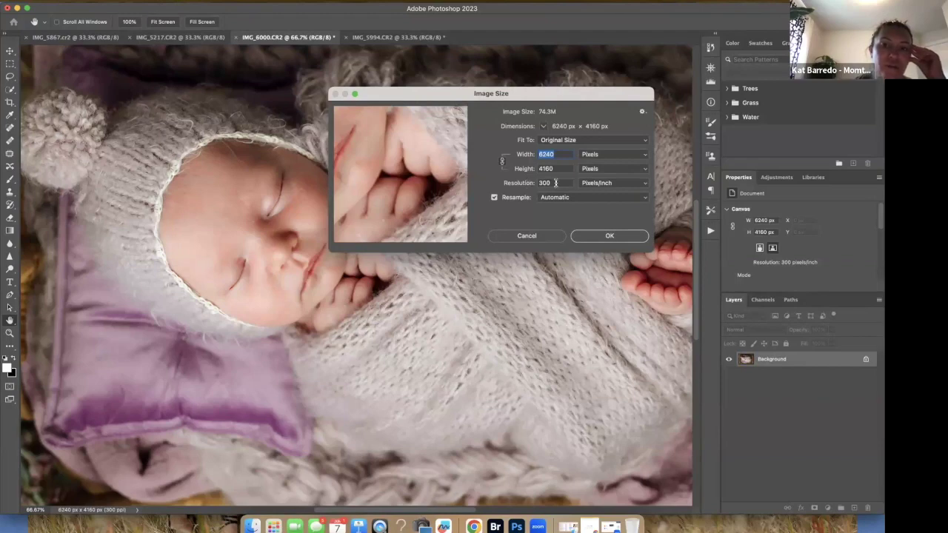
{"action": "left_click", "coordinate": [598, 237]}
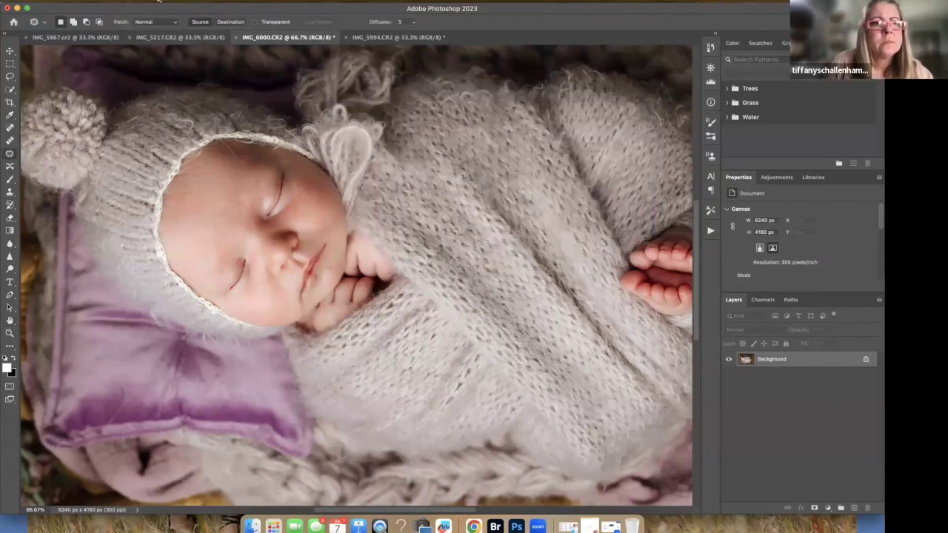
{"action": "left_click", "coordinate": [152, 2]}
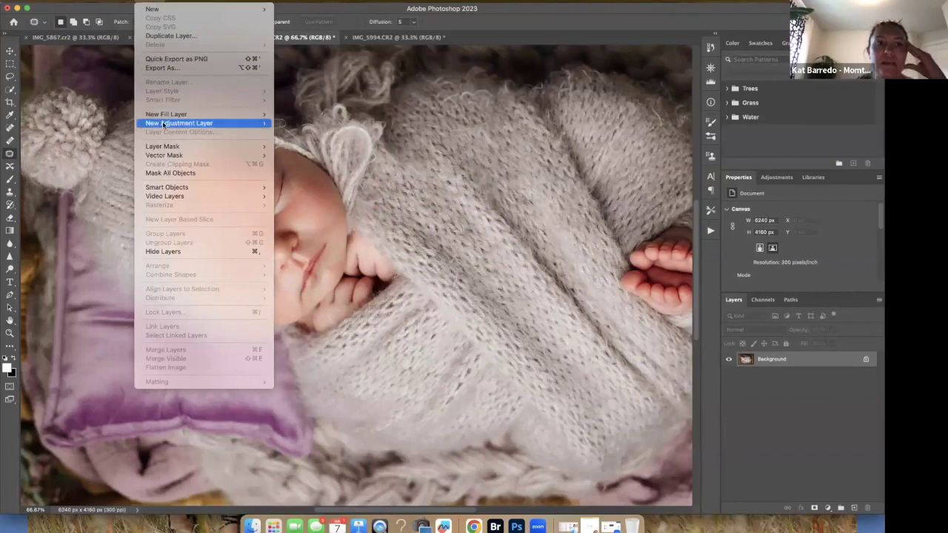
{"action": "mouse_move", "coordinate": [163, 124]}
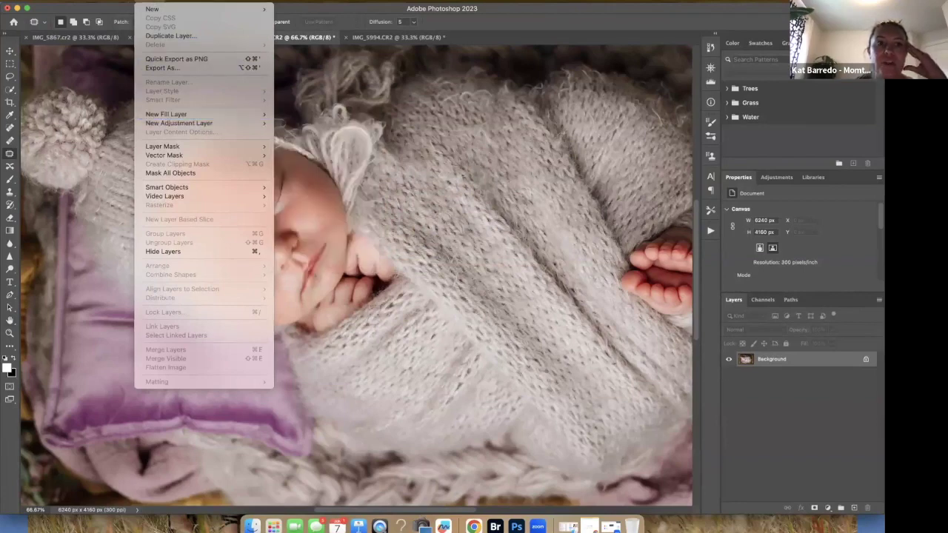
{"action": "mouse_move", "coordinate": [179, 2]}
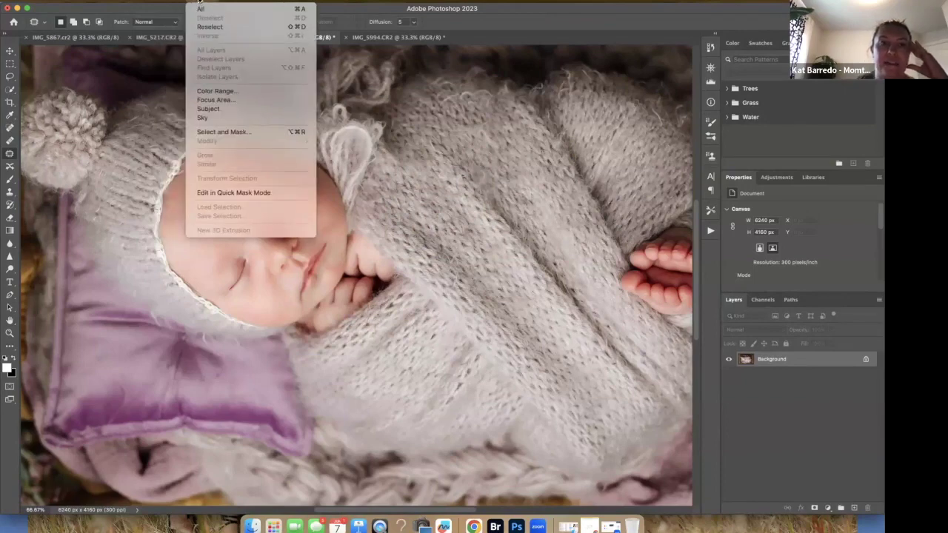
{"action": "mouse_move", "coordinate": [237, 2]}
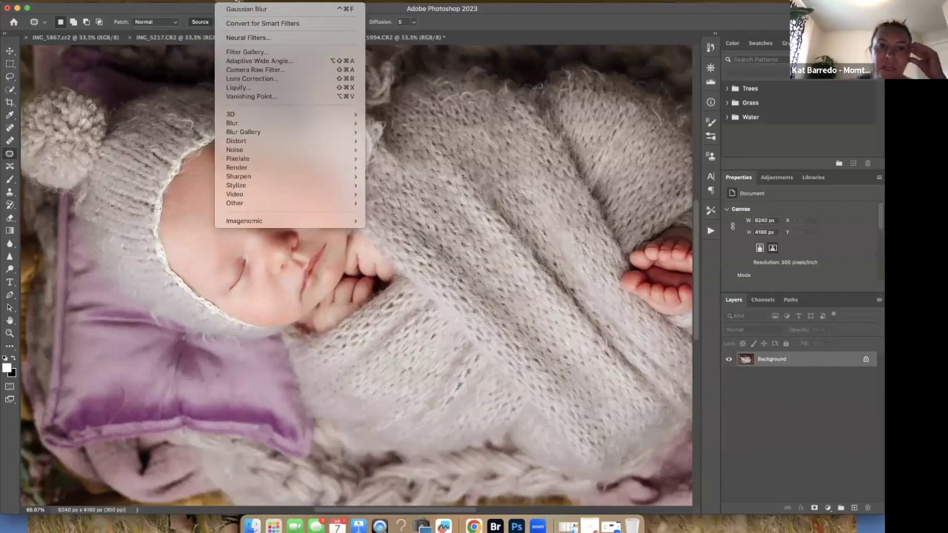
{"action": "left_click", "coordinate": [237, 3]}
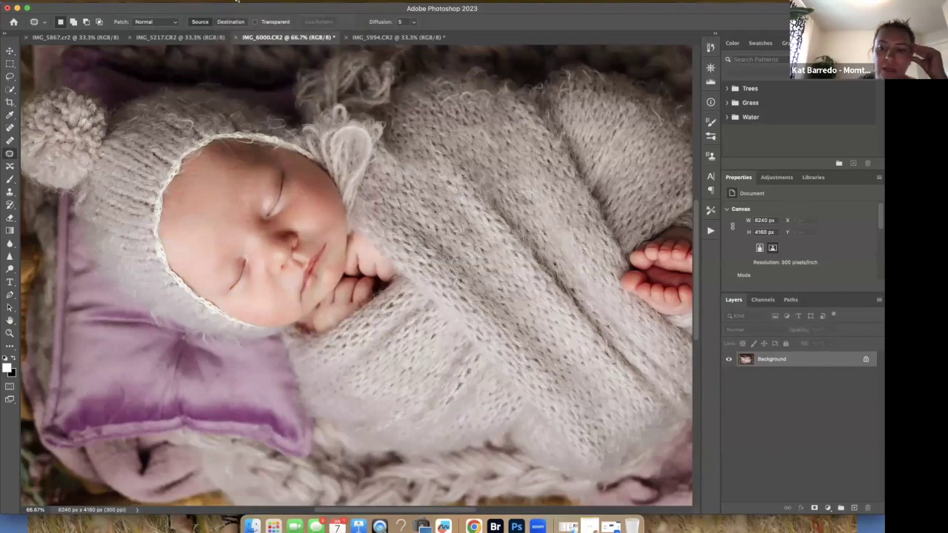
Step: Duplicate the Background layer and open the copy in the Camera Raw Filter
{"action": "key", "text": "super+j"}
{"action": "left_click", "coordinate": [235, 2]}
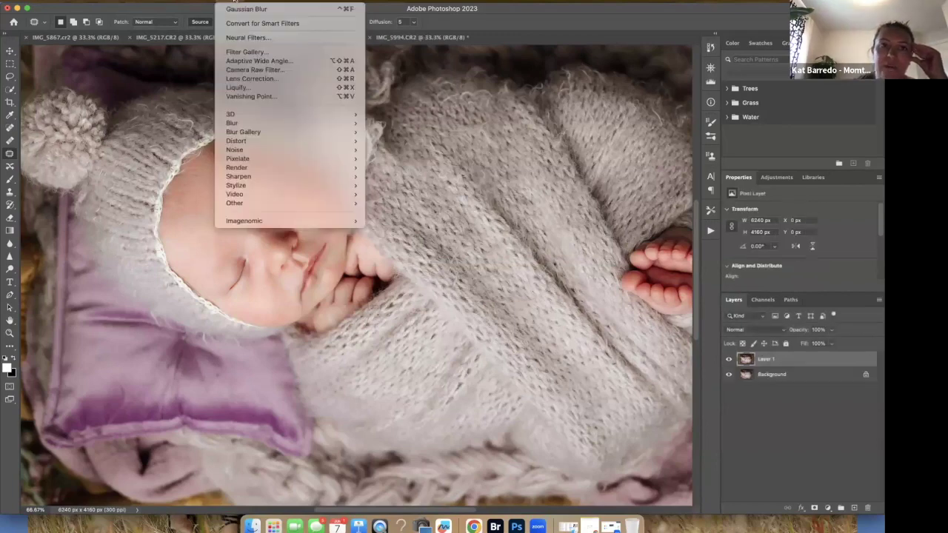
{"action": "left_click", "coordinate": [241, 70]}
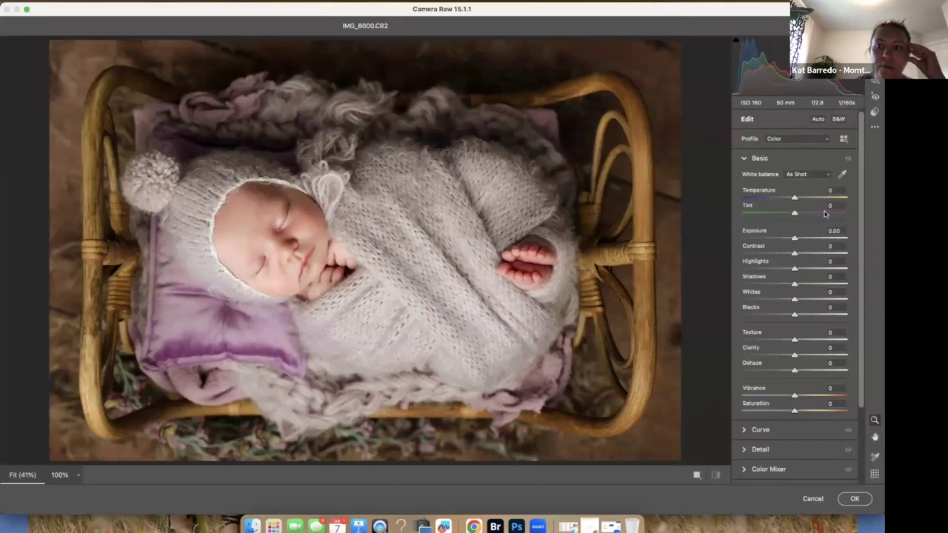
Step: In the Color Mixer, shift the hue of Blues to +73 and Purples to +26
{"action": "scroll", "coordinate": [820, 284], "scroll_direction": "down", "scroll_amount": 3}
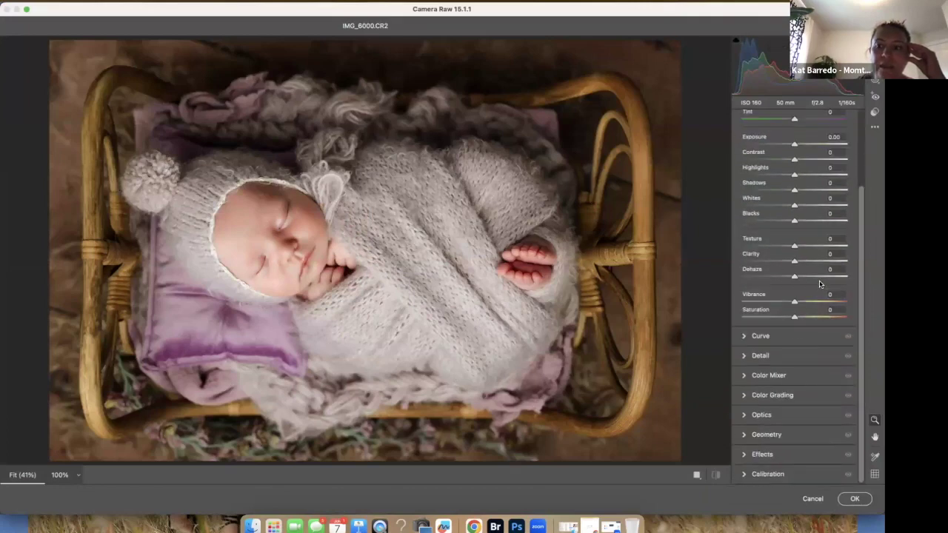
{"action": "left_click", "coordinate": [744, 378]}
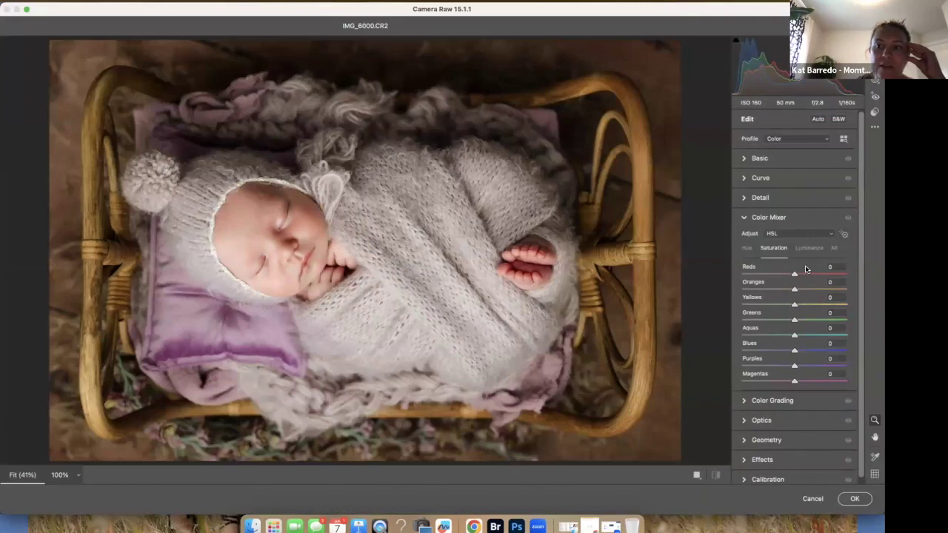
{"action": "left_click", "coordinate": [746, 249]}
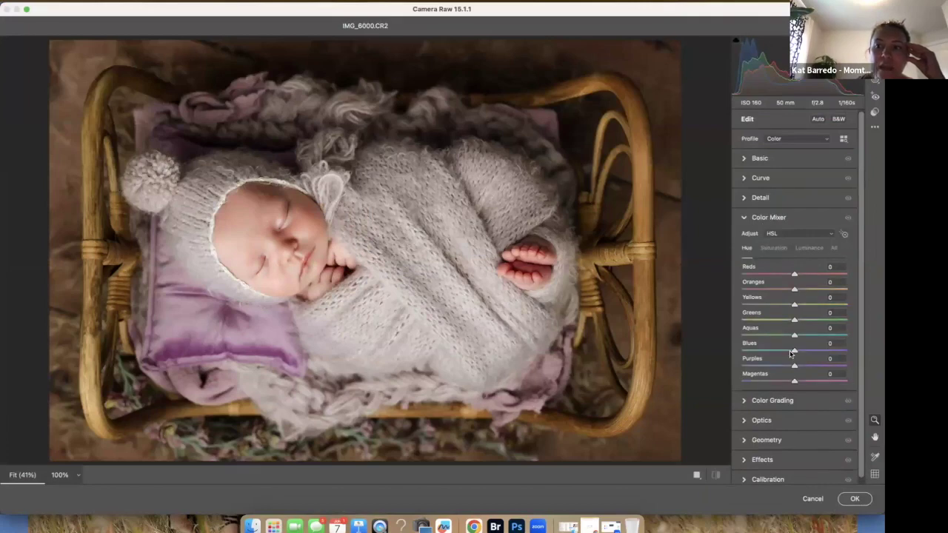
{"action": "left_click_drag", "start_coordinate": [793, 366], "coordinate": [831, 353]}
Step: Set the saturation of Blues to -89 and Purples to -100, lower Magentas, set the Magentas hue to -46 and apply the filter
{"action": "left_click", "coordinate": [773, 248]}
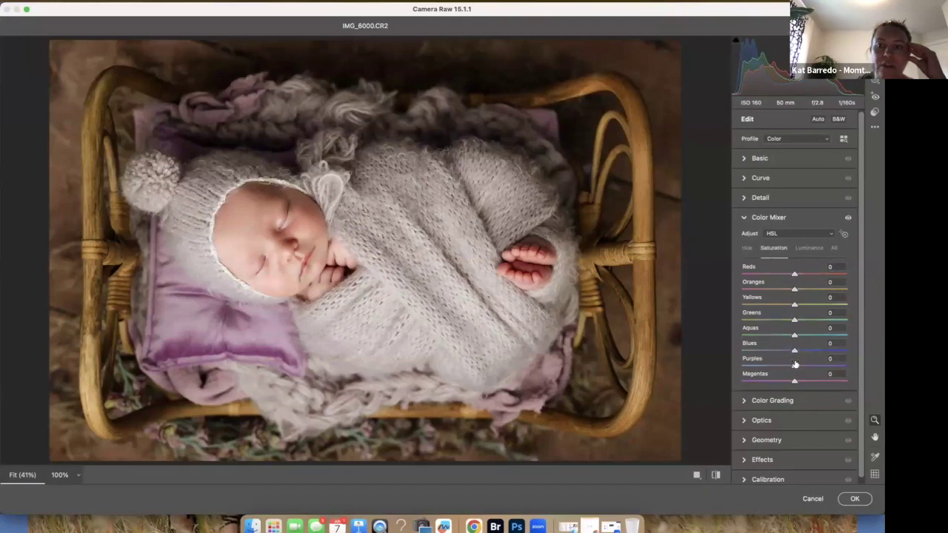
{"action": "left_click_drag", "start_coordinate": [793, 366], "coordinate": [747, 350]}
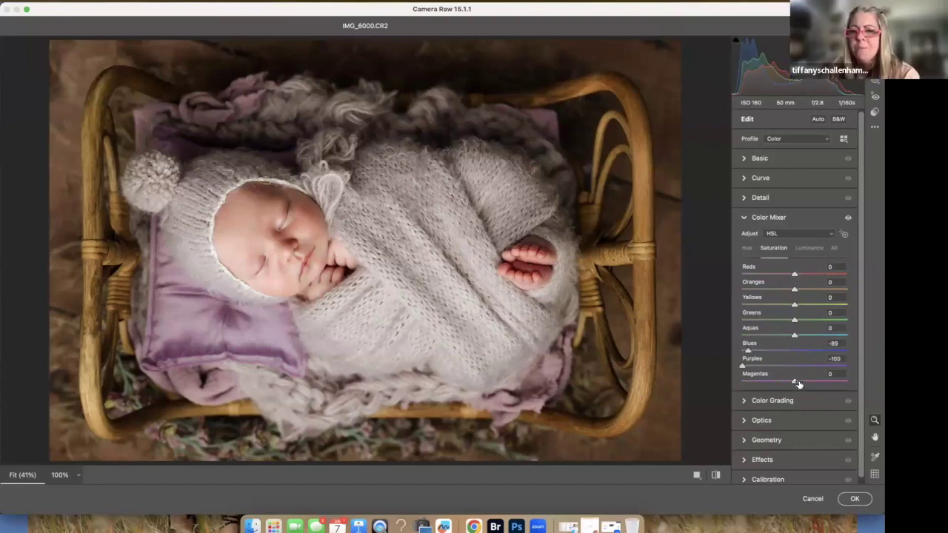
{"action": "left_click_drag", "start_coordinate": [793, 382], "coordinate": [773, 382]}
{"action": "left_click", "coordinate": [747, 249]}
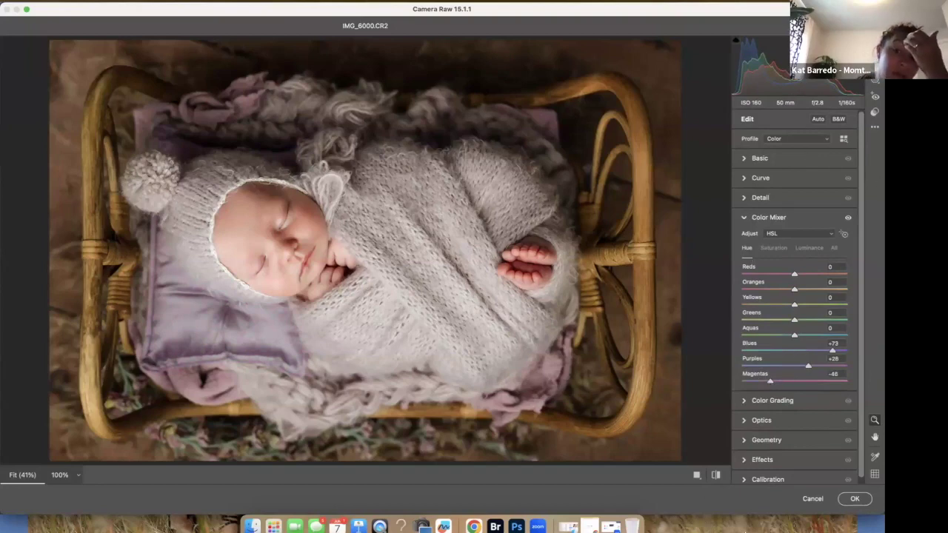
{"action": "left_click", "coordinate": [854, 499]}
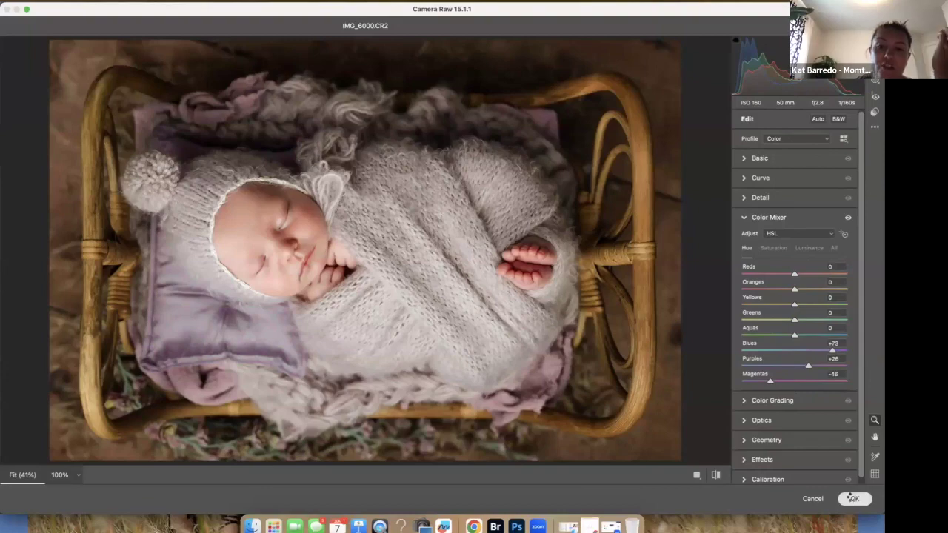
Step: Rename the filtered layer "adjustment in ACR" and reduce its opacity to 50%
{"action": "key", "text": "super+minus"}
{"action": "key", "text": "super+minus"}
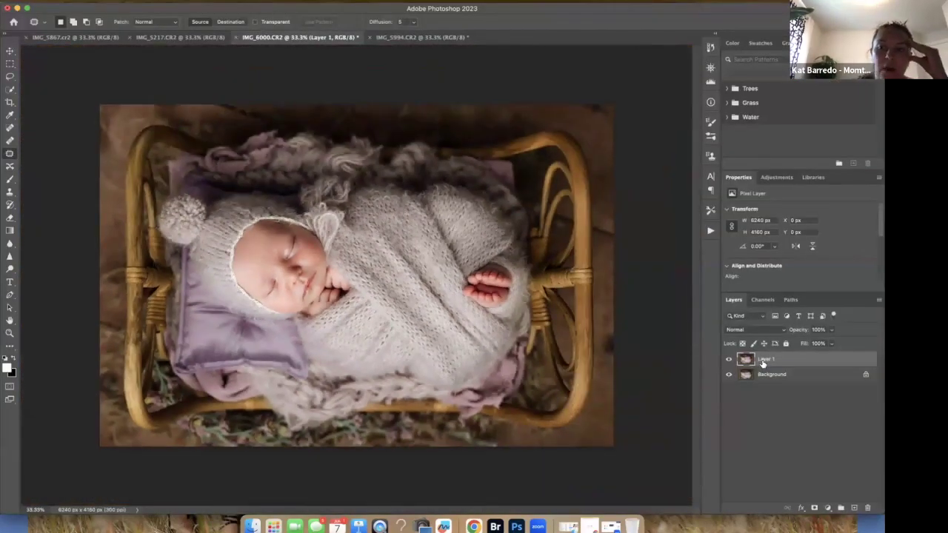
{"action": "type", "text": "se"}
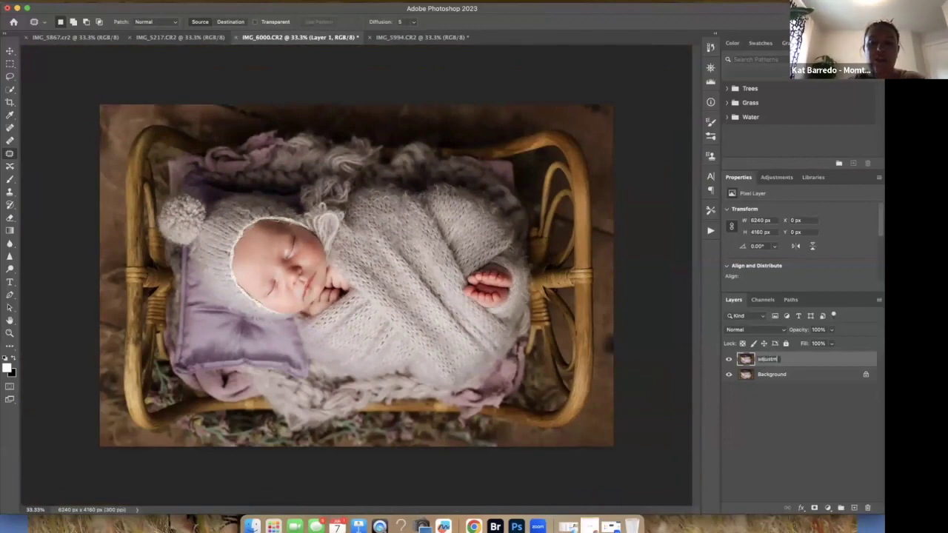
{"action": "type", "text": "justment in ACR"}
{"action": "key", "text": "Return"}
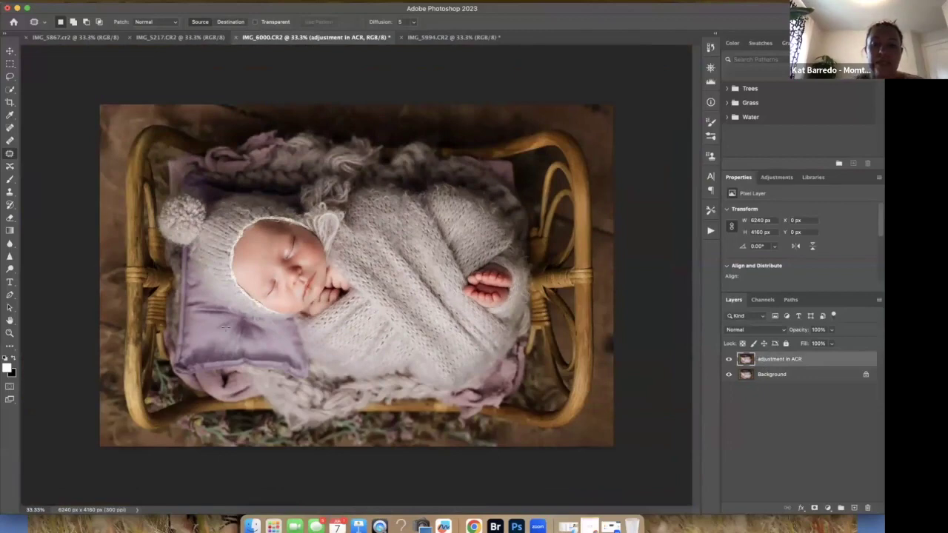
{"action": "left_click_drag", "start_coordinate": [831, 329], "coordinate": [808, 343]}
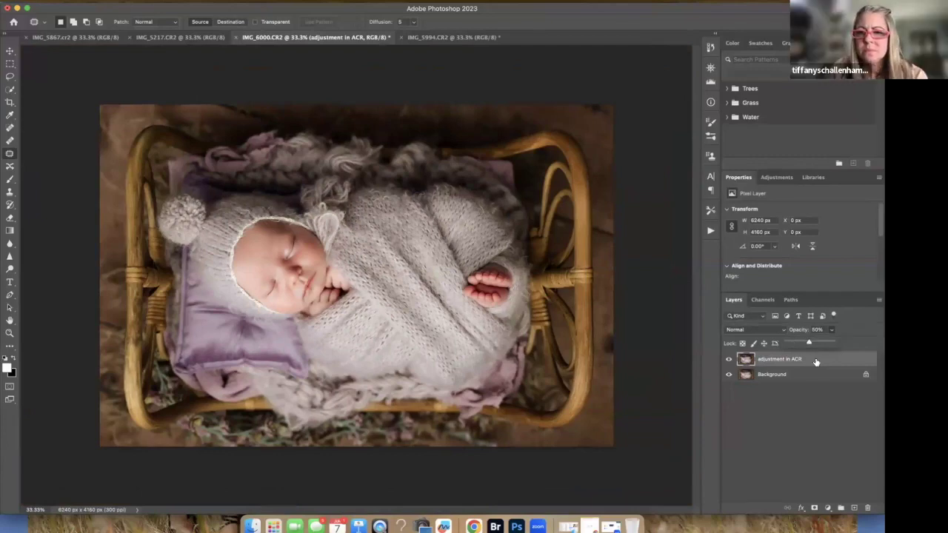
Step: Add a mask to the "adjustment in ACR" layer and brush black over the baby to hide the adjustment there
{"action": "left_click", "coordinate": [814, 508]}
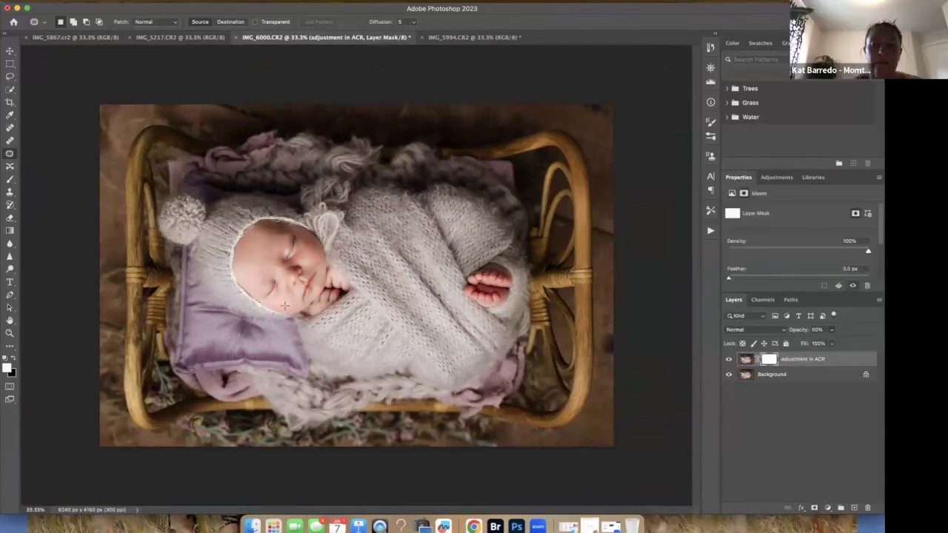
{"action": "key", "text": "x"}
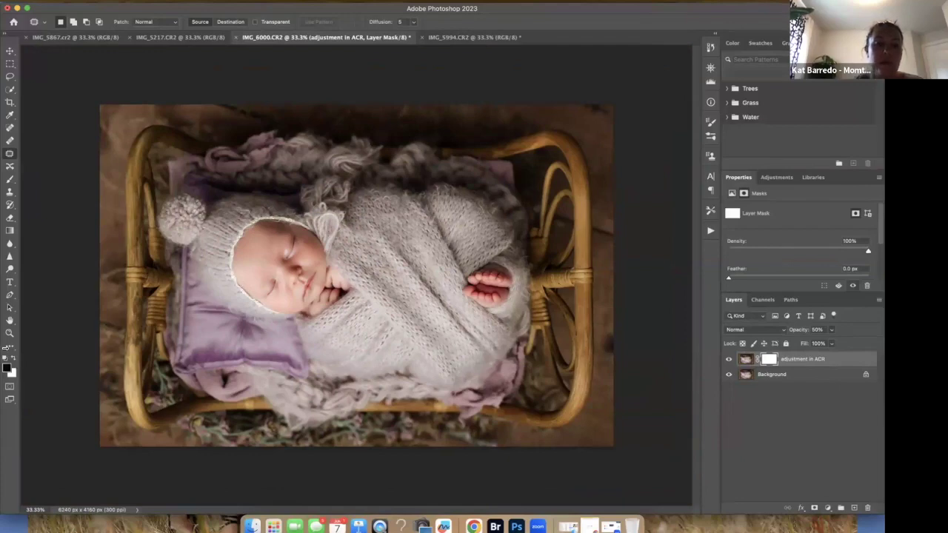
{"action": "key", "text": "b"}
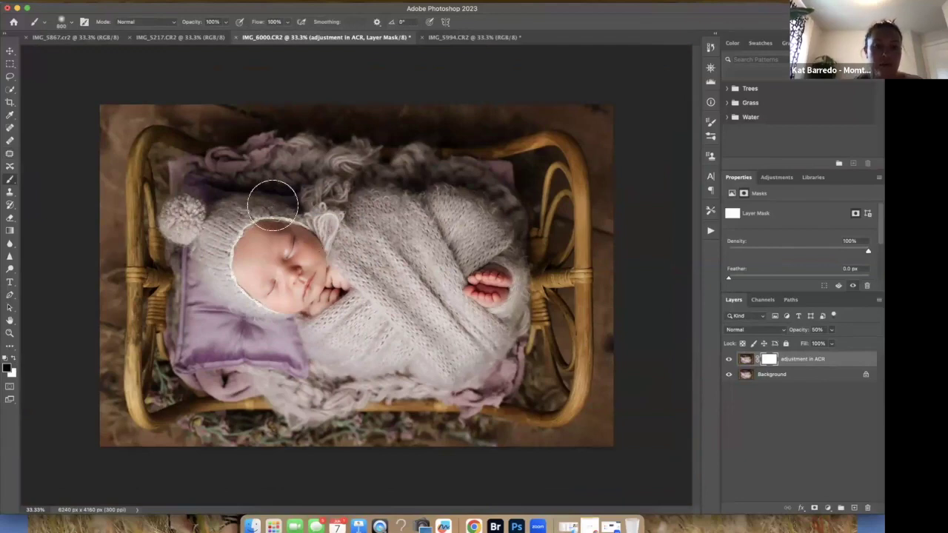
{"action": "key", "text": "super+equal"}
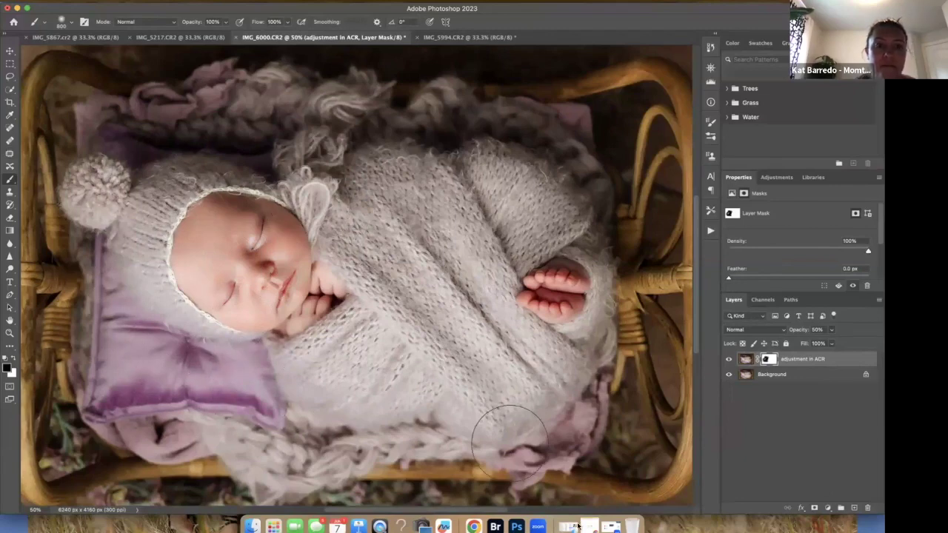
Step: Merge the masked adjustment layer into the Background and duplicate the merged layer
{"action": "key", "text": "super+e"}
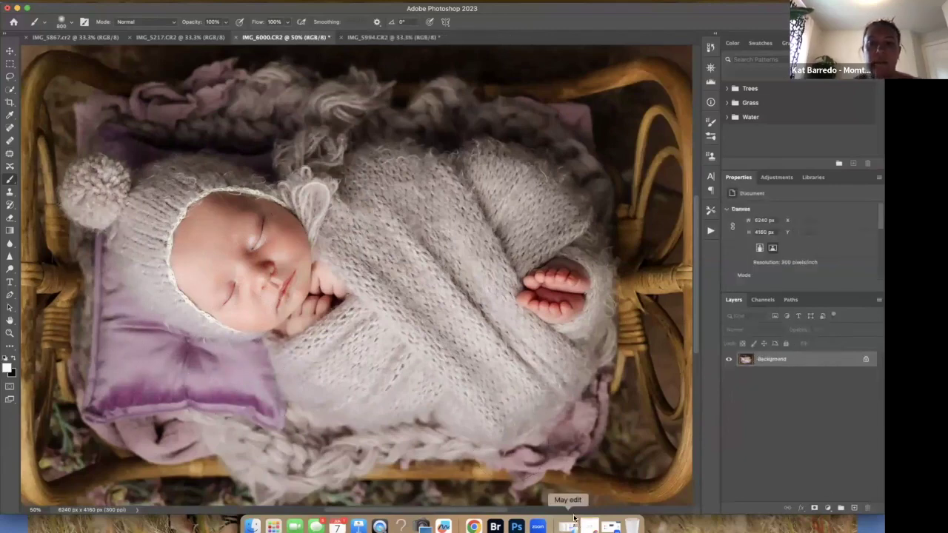
{"action": "key", "text": "super+minus"}
{"action": "key", "text": "super+minus"}
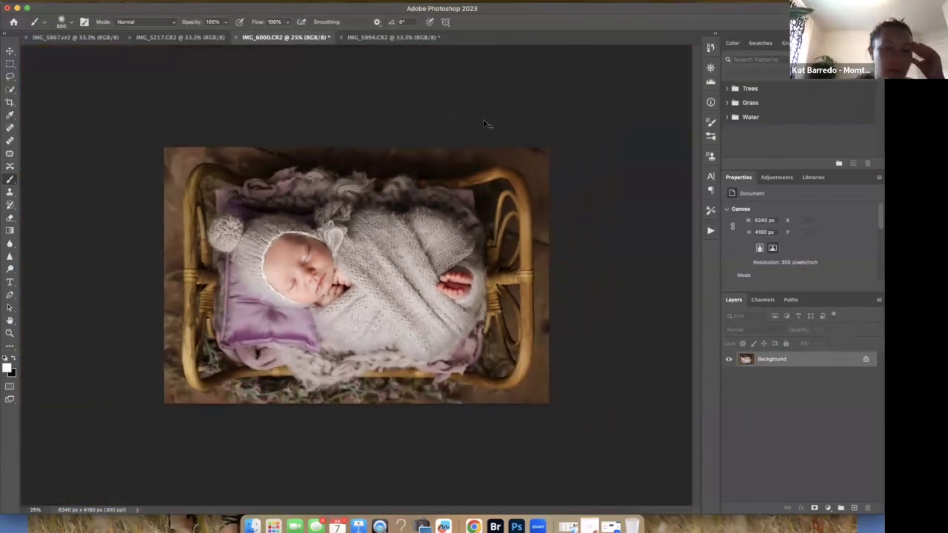
{"action": "key", "text": "super+j"}
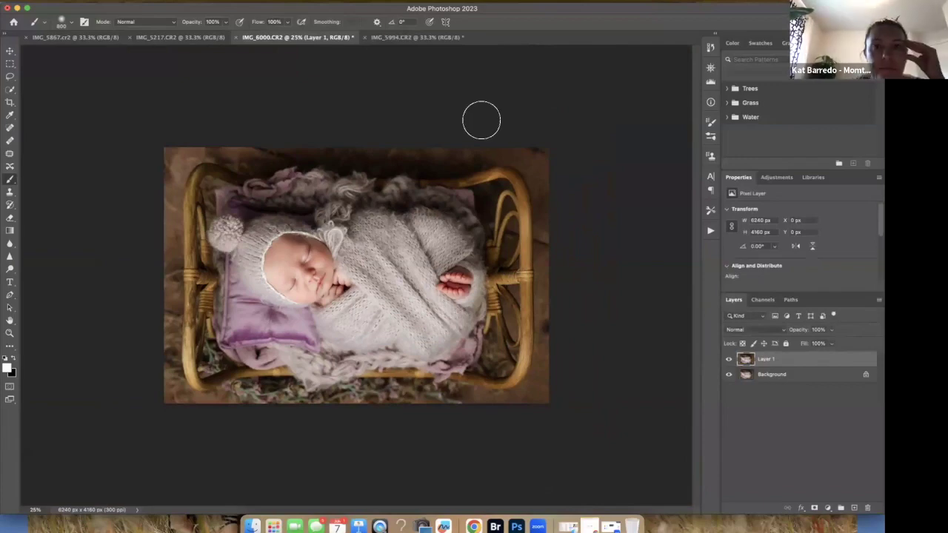
Step: Switch to the IMG_5867.cr2 photo and duplicate its Background layer
{"action": "left_click", "coordinate": [186, 37]}
{"action": "left_click", "coordinate": [90, 37]}
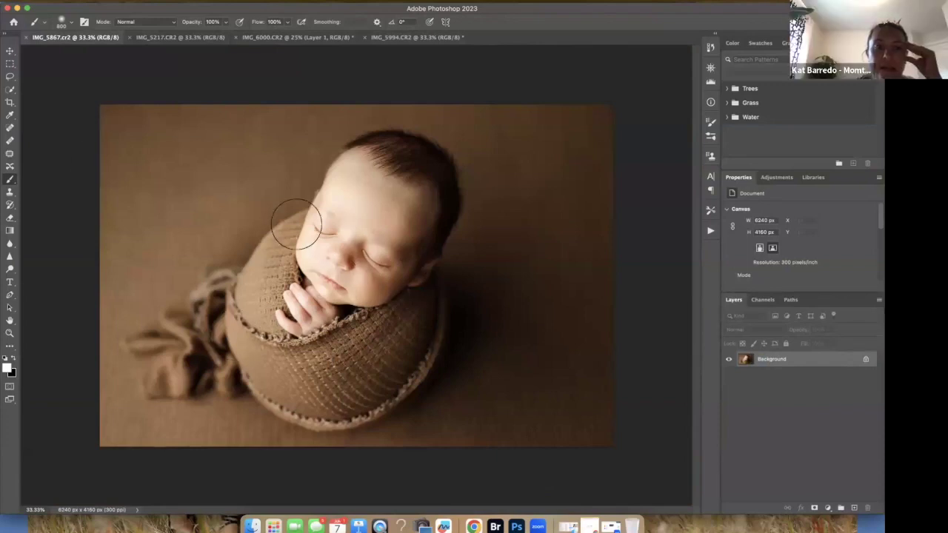
{"action": "key", "text": "super+j"}
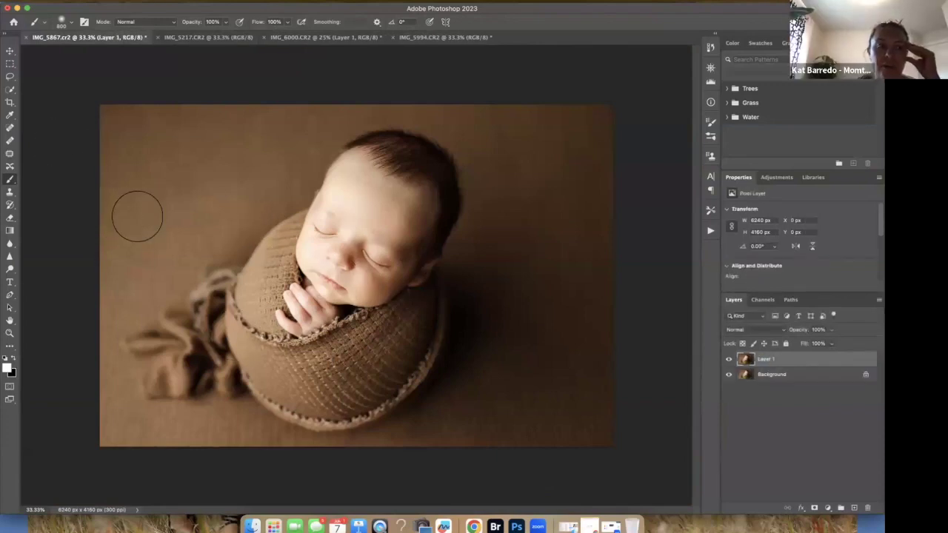
Step: Paint a curved white arrow with a size 200 brush from the baby's hands across the wrap, and undo the strokes
{"action": "key", "text": "bracketleft"}
{"action": "key", "text": "bracketleft"}
{"action": "key", "text": "bracketleft"}
{"action": "key", "text": "bracketleft"}
{"action": "key", "text": "bracketleft"}
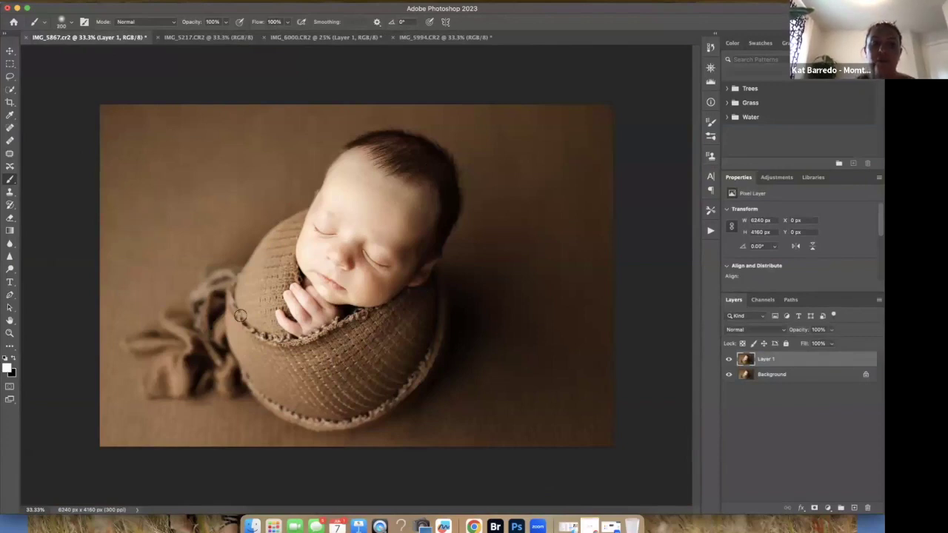
{"action": "mouse_move", "coordinate": [299, 285]}
{"action": "left_mouse_down"}
{"action": "mouse_move", "coordinate": [338, 340]}
{"action": "mouse_move", "coordinate": [445, 329]}
{"action": "mouse_move", "coordinate": [450, 313]}
{"action": "mouse_move", "coordinate": [429, 312]}
{"action": "mouse_move", "coordinate": [467, 316]}
{"action": "mouse_move", "coordinate": [458, 345]}
{"action": "left_mouse_up"}
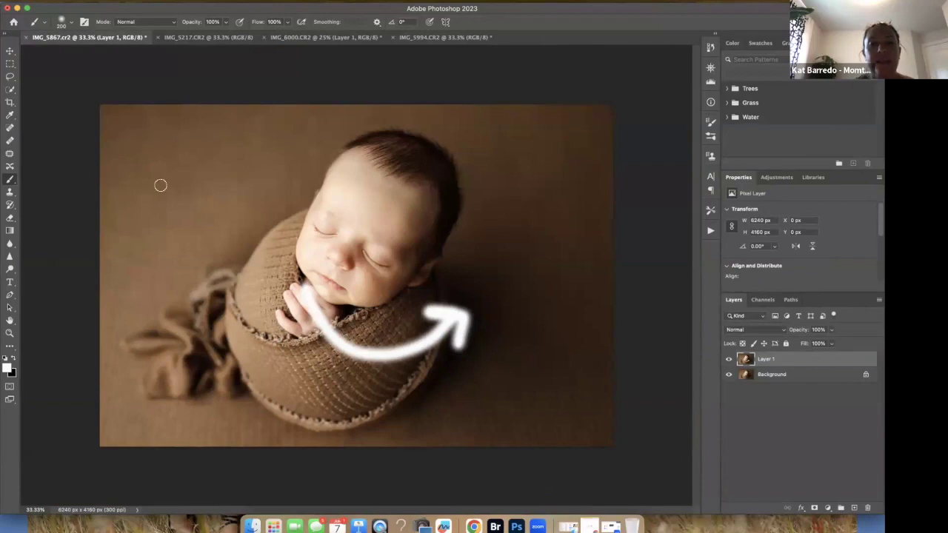
{"action": "mouse_move", "coordinate": [323, 288]}
{"action": "left_mouse_down"}
{"action": "mouse_move", "coordinate": [365, 251]}
{"action": "mouse_move", "coordinate": [346, 254]}
{"action": "mouse_move", "coordinate": [363, 287]}
{"action": "left_mouse_up"}
{"action": "key", "text": "super+z"}
{"action": "key", "text": "super+z"}
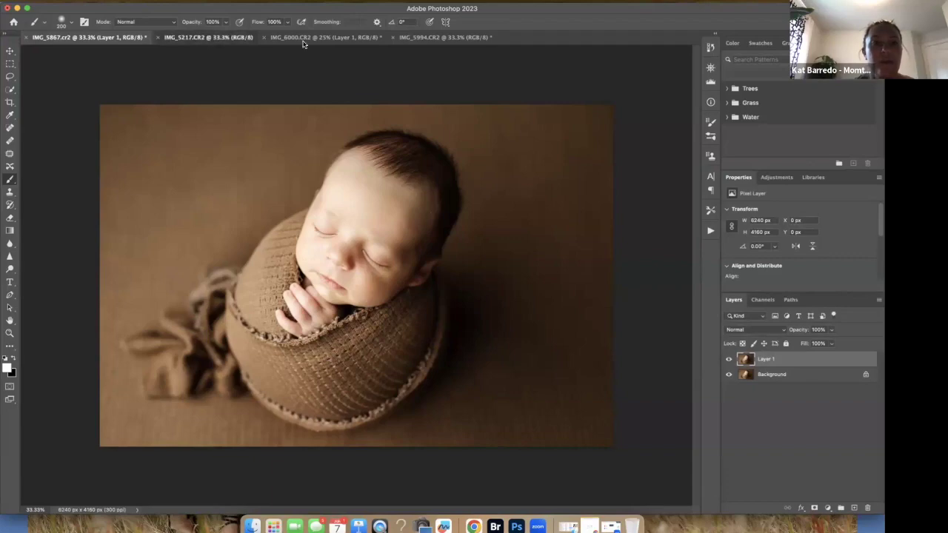
Step: Switch to the IMG_5994.CR2 photo
{"action": "left_click", "coordinate": [206, 37]}
{"action": "left_click", "coordinate": [350, 37]}
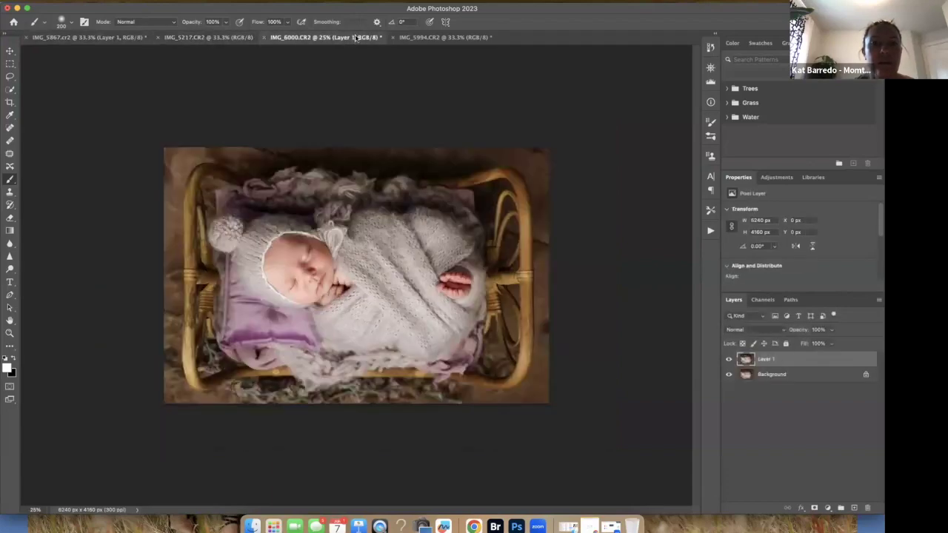
{"action": "left_click", "coordinate": [427, 37]}
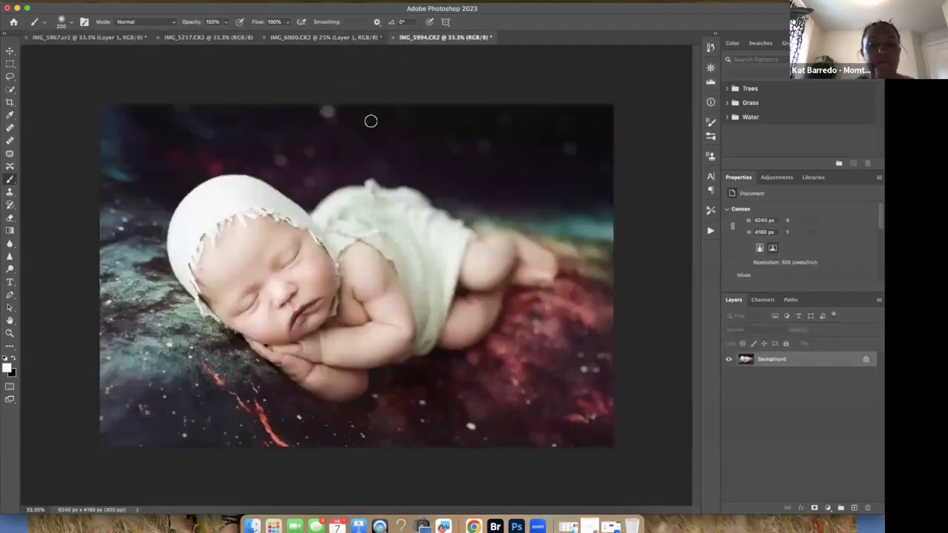
Step: Duplicate the Background layer and open the copy in the Liquify filter
{"action": "key", "text": "super+j"}
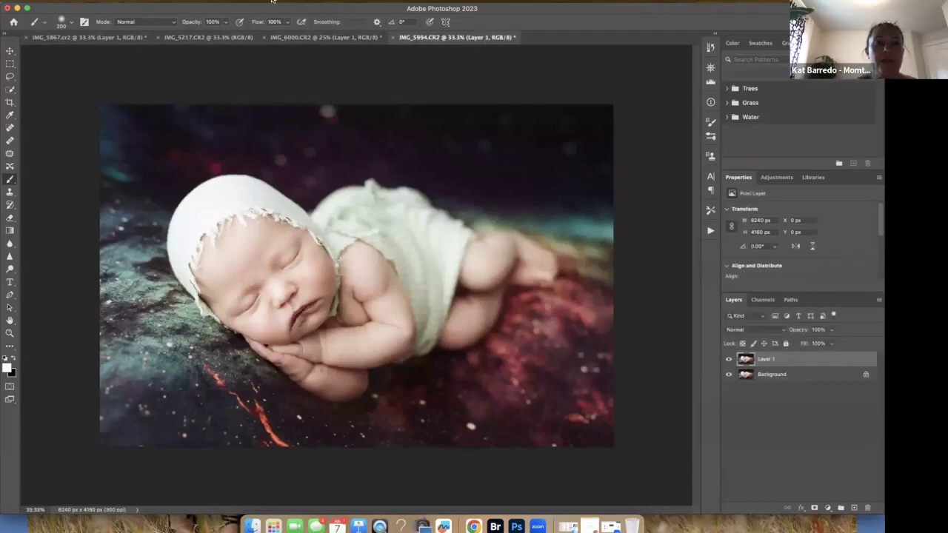
{"action": "left_click", "coordinate": [228, 2]}
{"action": "left_click", "coordinate": [238, 86]}
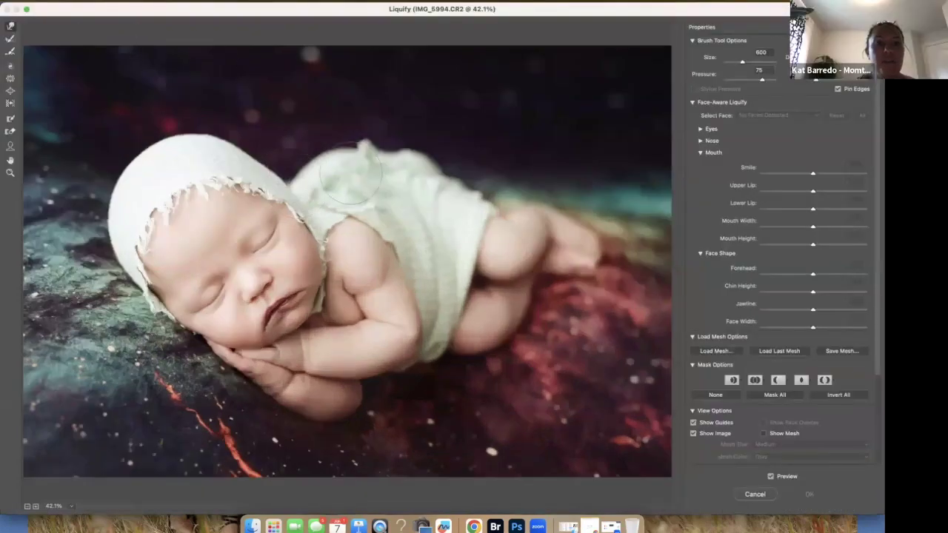
Step: Freeze the baby's face, arms, legs and lower wrap with the Freeze Mask tool at brush size 700
{"action": "left_click", "coordinate": [11, 121]}
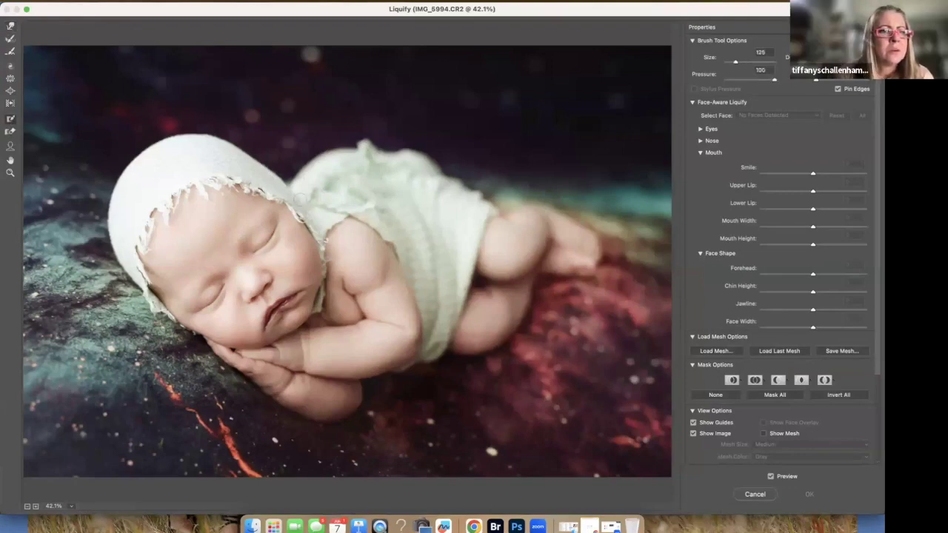
{"action": "key", "text": "bracketright"}
{"action": "key", "text": "bracketright"}
{"action": "key", "text": "bracketright"}
{"action": "key", "text": "bracketright"}
{"action": "key", "text": "bracketright"}
{"action": "key", "text": "bracketright"}
{"action": "key", "text": "bracketright"}
{"action": "key", "text": "bracketright"}
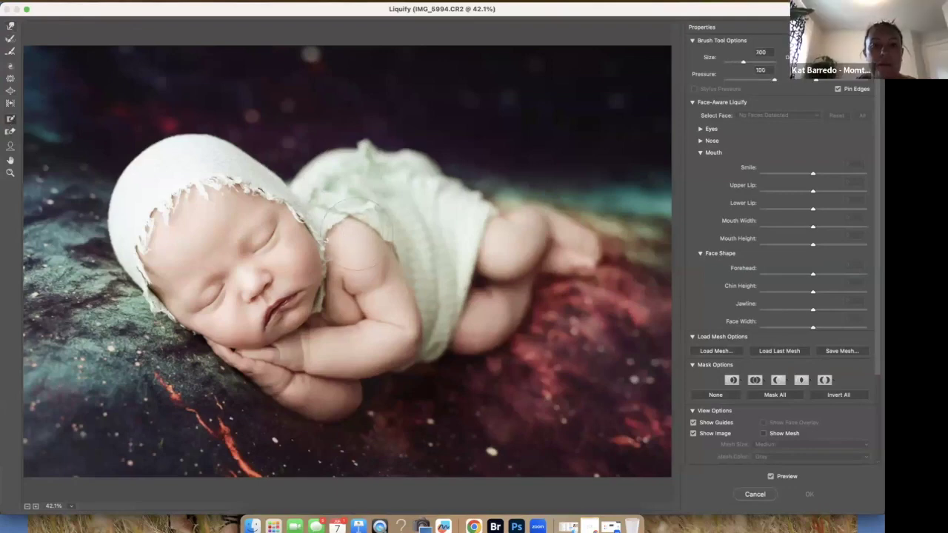
{"action": "left_click", "coordinate": [345, 236]}
{"action": "mouse_move", "coordinate": [345, 237]}
{"action": "left_mouse_down"}
{"action": "mouse_move", "coordinate": [271, 241]}
{"action": "mouse_move", "coordinate": [233, 208]}
{"action": "mouse_move", "coordinate": [169, 240]}
{"action": "mouse_move", "coordinate": [178, 290]}
{"action": "mouse_move", "coordinate": [271, 302]}
{"action": "left_mouse_up"}
{"action": "mouse_move", "coordinate": [240, 271]}
{"action": "left_mouse_down"}
{"action": "mouse_move", "coordinate": [203, 322]}
{"action": "mouse_move", "coordinate": [211, 337]}
{"action": "mouse_move", "coordinate": [341, 285]}
{"action": "mouse_move", "coordinate": [400, 274]}
{"action": "mouse_move", "coordinate": [363, 341]}
{"action": "mouse_move", "coordinate": [418, 288]}
{"action": "mouse_move", "coordinate": [355, 378]}
{"action": "mouse_move", "coordinate": [319, 396]}
{"action": "mouse_move", "coordinate": [207, 348]}
{"action": "mouse_move", "coordinate": [377, 396]}
{"action": "mouse_move", "coordinate": [455, 300]}
{"action": "mouse_move", "coordinate": [414, 248]}
{"action": "mouse_move", "coordinate": [481, 267]}
{"action": "mouse_move", "coordinate": [541, 237]}
{"action": "mouse_move", "coordinate": [556, 278]}
{"action": "mouse_move", "coordinate": [481, 348]}
{"action": "mouse_move", "coordinate": [429, 374]}
{"action": "left_mouse_up"}
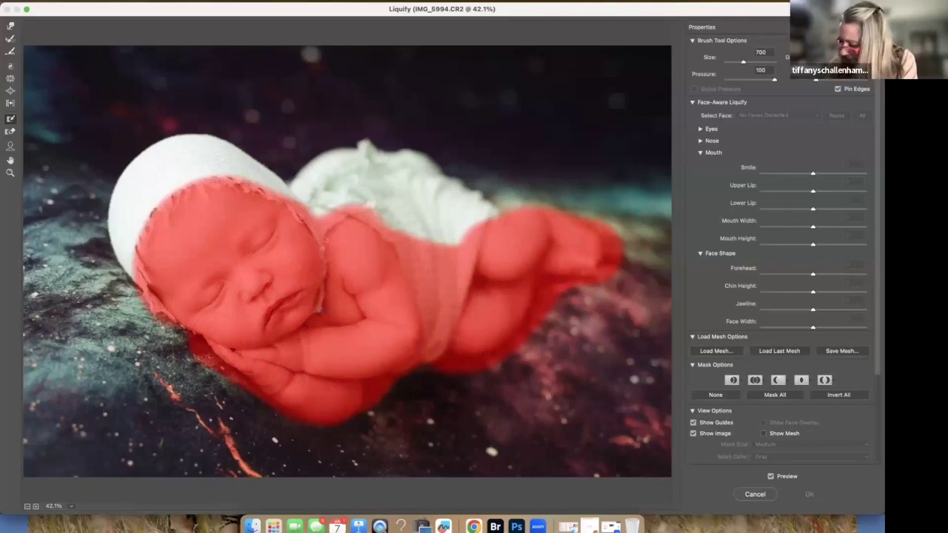
Step: Push the edges of the green wrap and bonnet inward with the Forward Warp tool at brush size 1400, and apply Liquify
{"action": "left_click", "coordinate": [10, 28]}
{"action": "key", "text": "bracketright"}
{"action": "key", "text": "bracketright"}
{"action": "key", "text": "bracketright"}
{"action": "key", "text": "bracketright"}
{"action": "key", "text": "bracketright"}
{"action": "key", "text": "bracketright"}
{"action": "mouse_move", "coordinate": [318, 115]}
{"action": "left_mouse_down"}
{"action": "mouse_move", "coordinate": [318, 89]}
{"action": "mouse_move", "coordinate": [307, 93]}
{"action": "mouse_move", "coordinate": [368, 133]}
{"action": "mouse_move", "coordinate": [427, 112]}
{"action": "mouse_move", "coordinate": [455, 191]}
{"action": "mouse_move", "coordinate": [368, 175]}
{"action": "mouse_move", "coordinate": [311, 178]}
{"action": "mouse_move", "coordinate": [318, 182]}
{"action": "mouse_move", "coordinate": [463, 148]}
{"action": "mouse_move", "coordinate": [415, 155]}
{"action": "mouse_move", "coordinate": [400, 177]}
{"action": "mouse_move", "coordinate": [486, 148]}
{"action": "mouse_move", "coordinate": [533, 174]}
{"action": "left_mouse_up"}
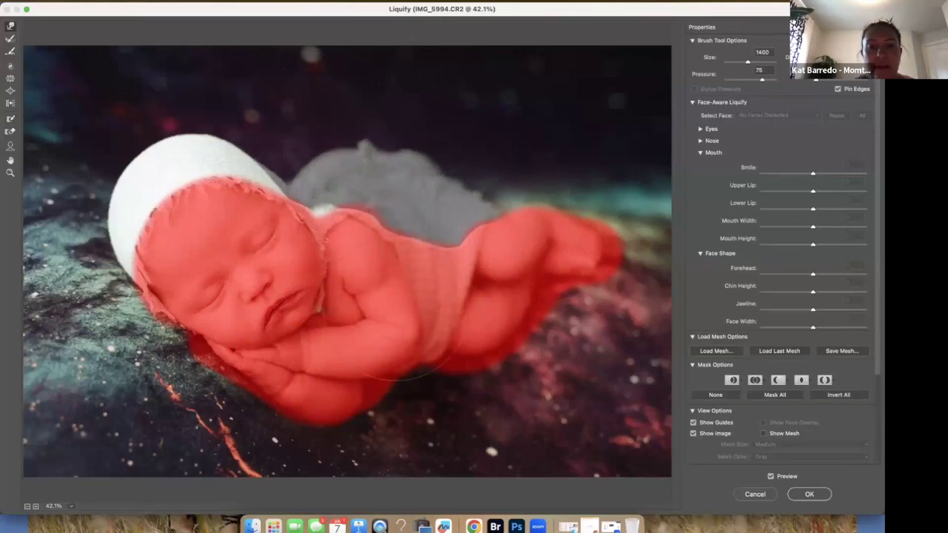
{"action": "mouse_move", "coordinate": [301, 169]}
{"action": "left_mouse_down"}
{"action": "mouse_move", "coordinate": [284, 160]}
{"action": "mouse_move", "coordinate": [222, 163]}
{"action": "mouse_move", "coordinate": [198, 155]}
{"action": "mouse_move", "coordinate": [190, 138]}
{"action": "mouse_move", "coordinate": [127, 116]}
{"action": "mouse_move", "coordinate": [116, 169]}
{"action": "mouse_move", "coordinate": [137, 215]}
{"action": "left_mouse_up"}
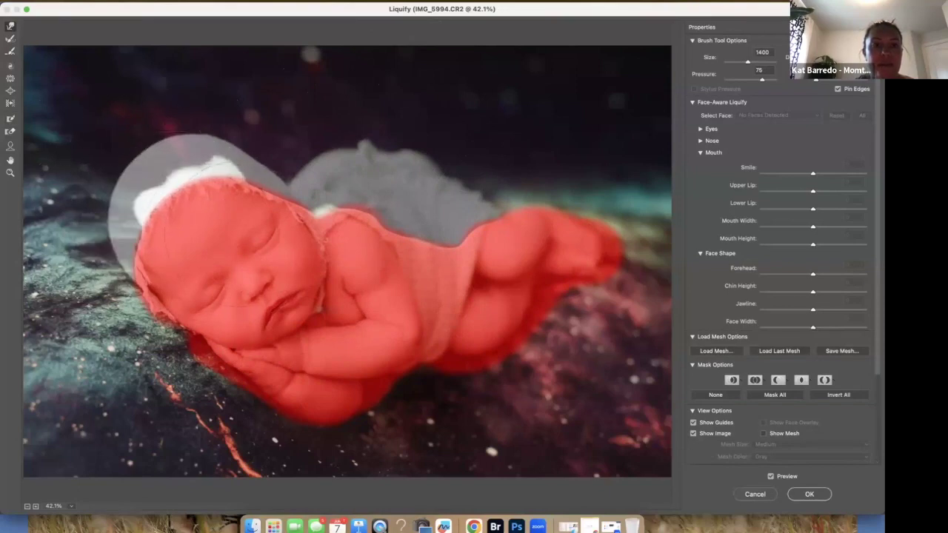
{"action": "mouse_move", "coordinate": [127, 170]}
{"action": "left_mouse_down"}
{"action": "mouse_move", "coordinate": [211, 116]}
{"action": "mouse_move", "coordinate": [226, 175]}
{"action": "left_mouse_up"}
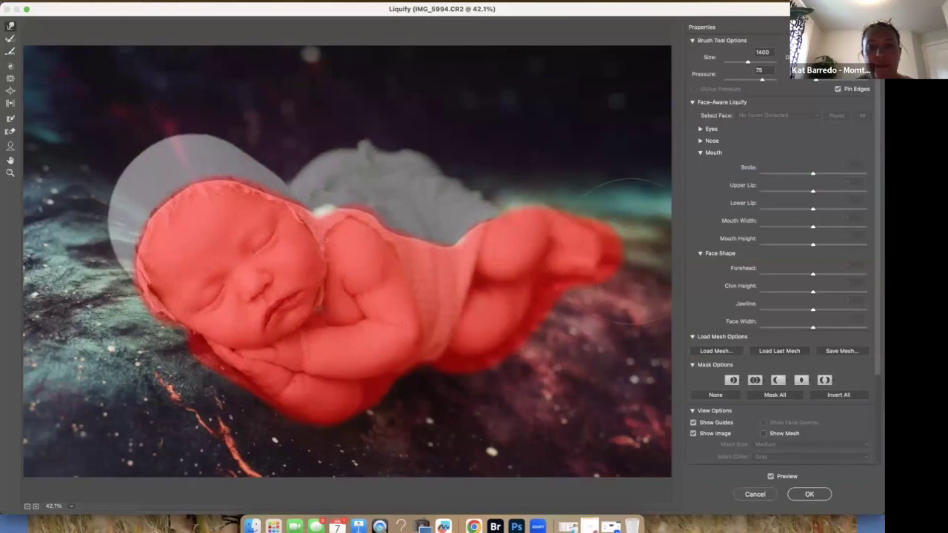
{"action": "left_click", "coordinate": [813, 493]}
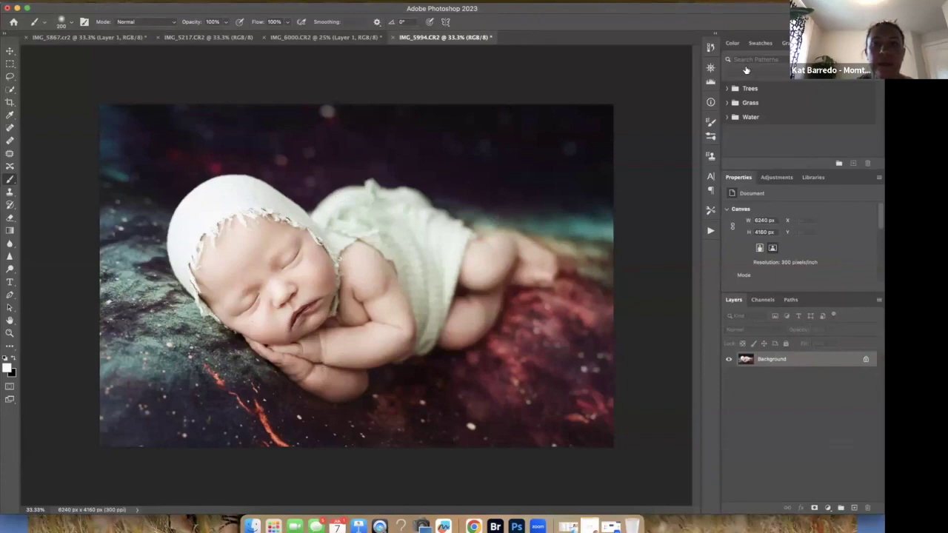
Step: Add a Curves adjustment layer above the Background and enlarge its properties area to show the whole curve
{"action": "left_click", "coordinate": [787, 178]}
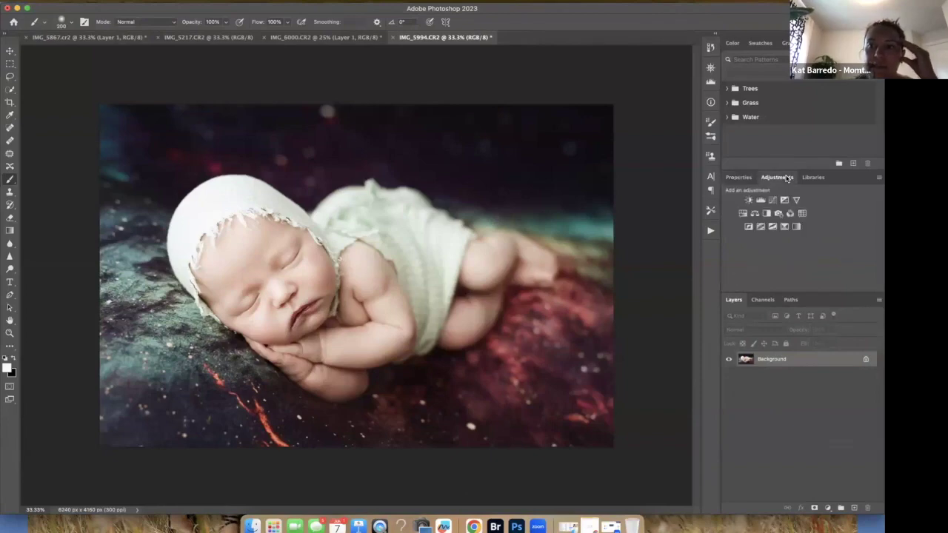
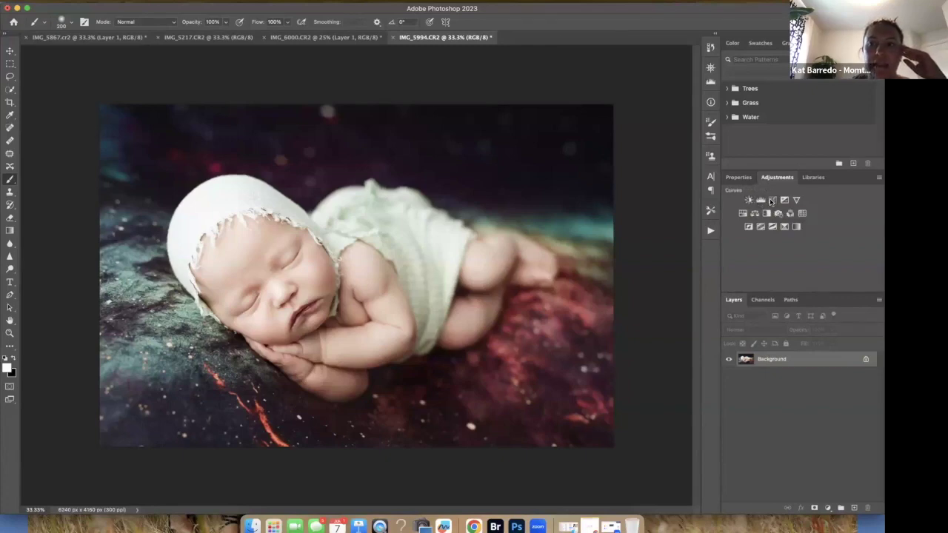
{"action": "left_click", "coordinate": [771, 202]}
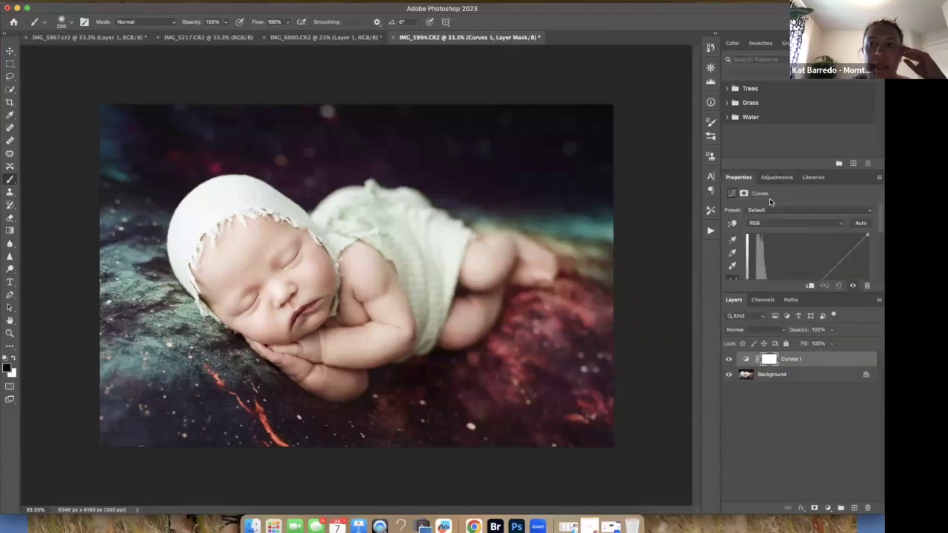
{"action": "left_click_drag", "start_coordinate": [773, 293], "coordinate": [790, 399]}
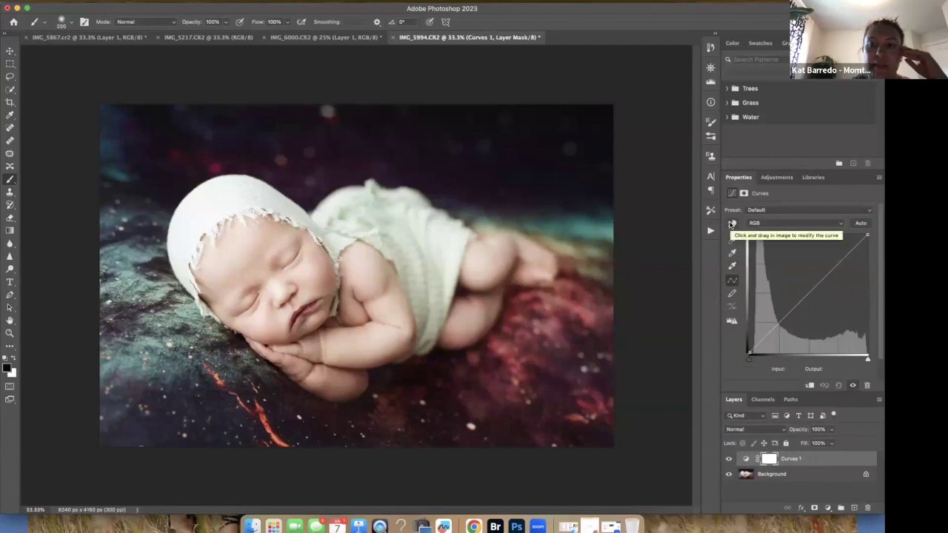
Step: Use the on-image Curves adjustment to darken the bonnet highlights and shape the midtones, and lower the shadows to input 69, output 51
{"action": "left_click", "coordinate": [730, 223]}
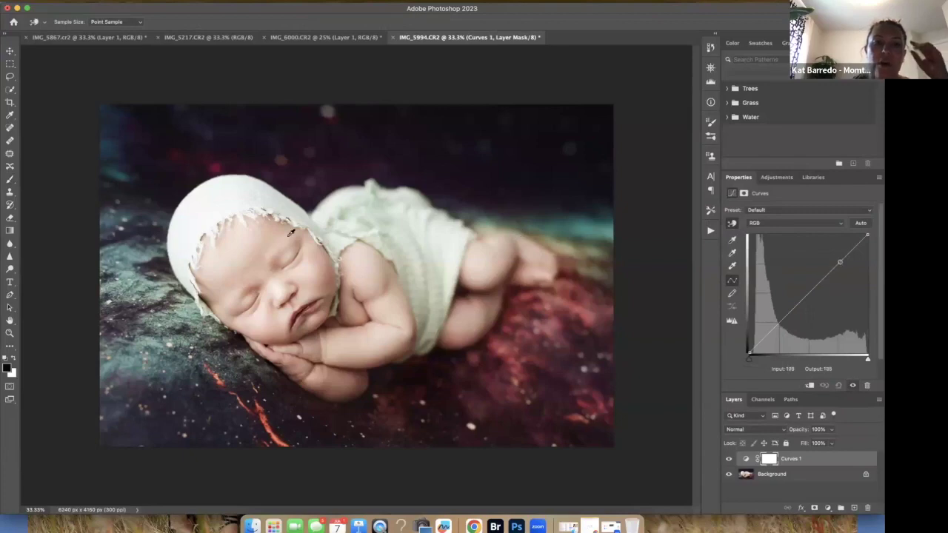
{"action": "left_click", "coordinate": [211, 209]}
{"action": "left_click_drag", "start_coordinate": [211, 210], "coordinate": [212, 212]}
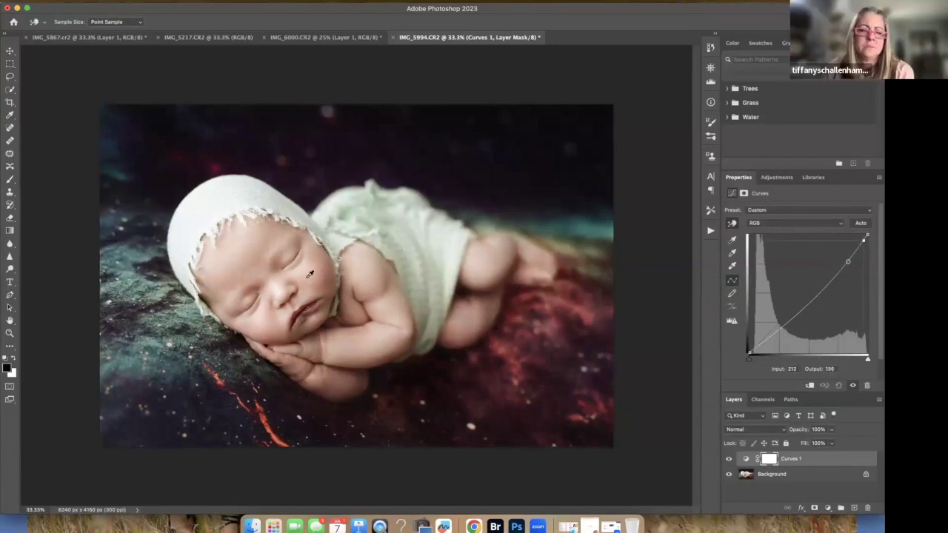
{"action": "left_click", "coordinate": [338, 345]}
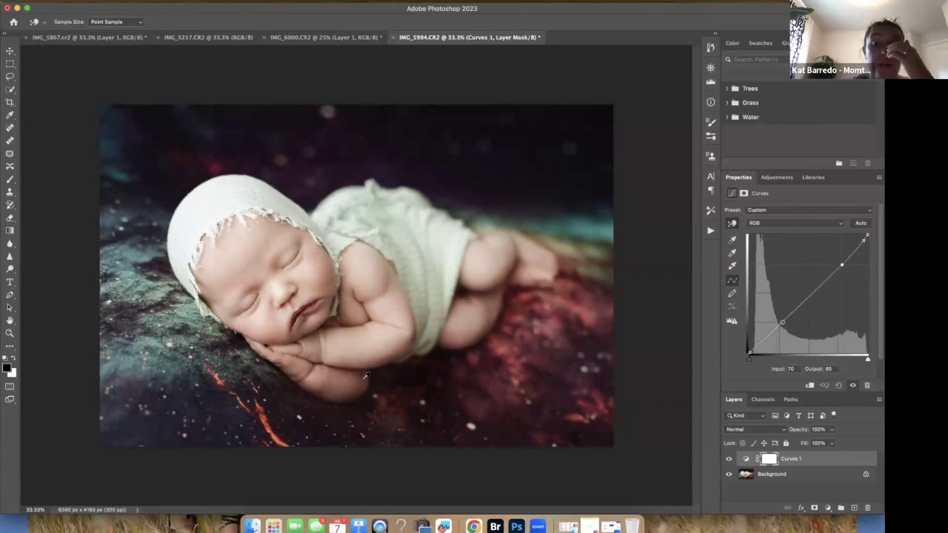
{"action": "left_click_drag", "start_coordinate": [367, 379], "coordinate": [371, 389]}
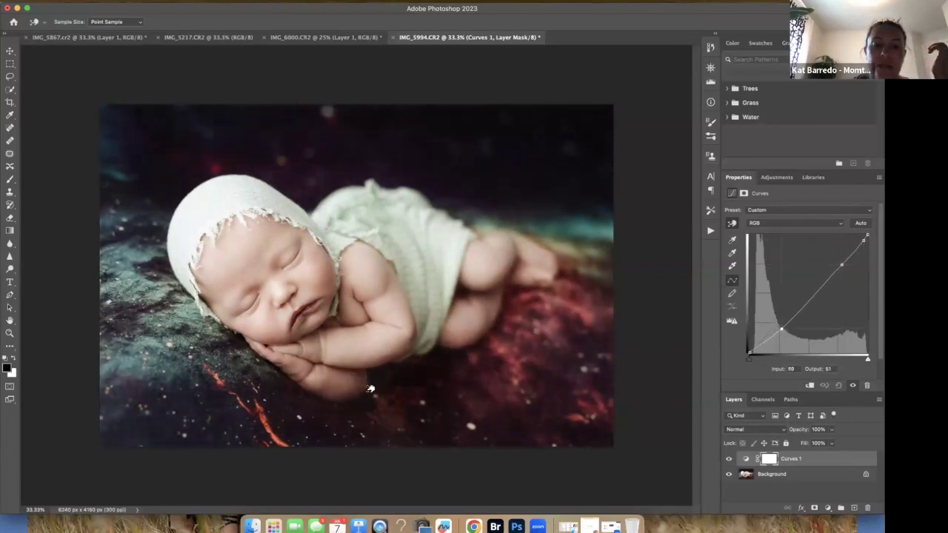
Step: Toggle the visibility of the Curves layer to compare the photo with and without the adjustment
{"action": "left_click", "coordinate": [728, 459]}
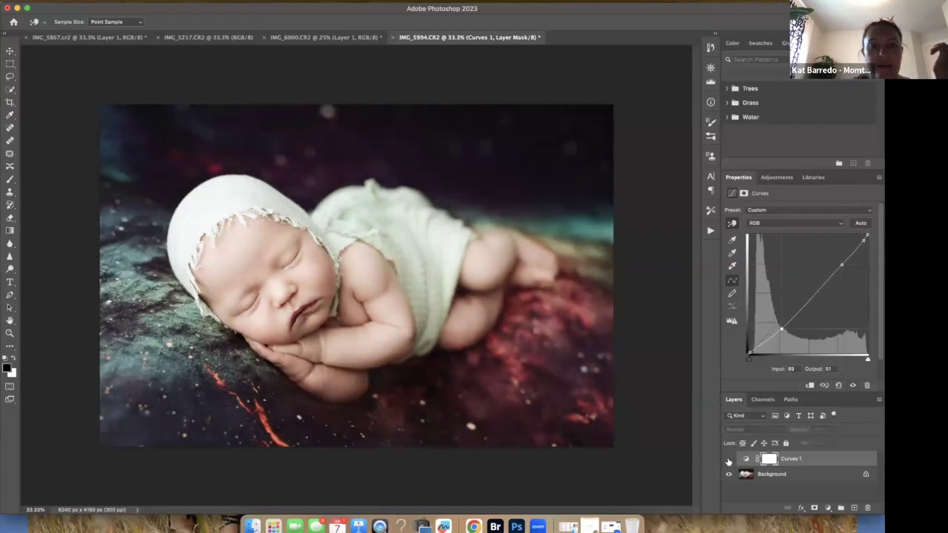
{"action": "left_click", "coordinate": [729, 460]}
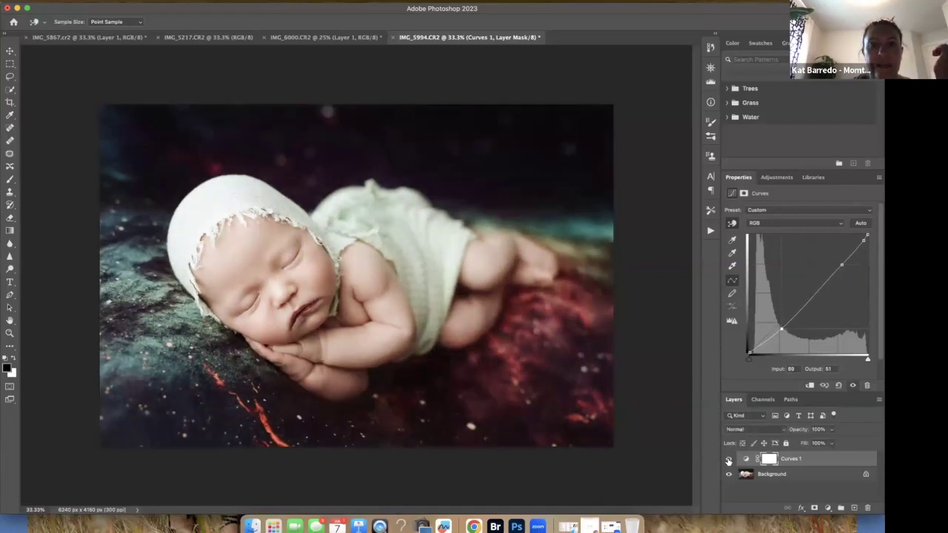
{"action": "left_click", "coordinate": [729, 460]}
{"action": "left_click", "coordinate": [728, 459]}
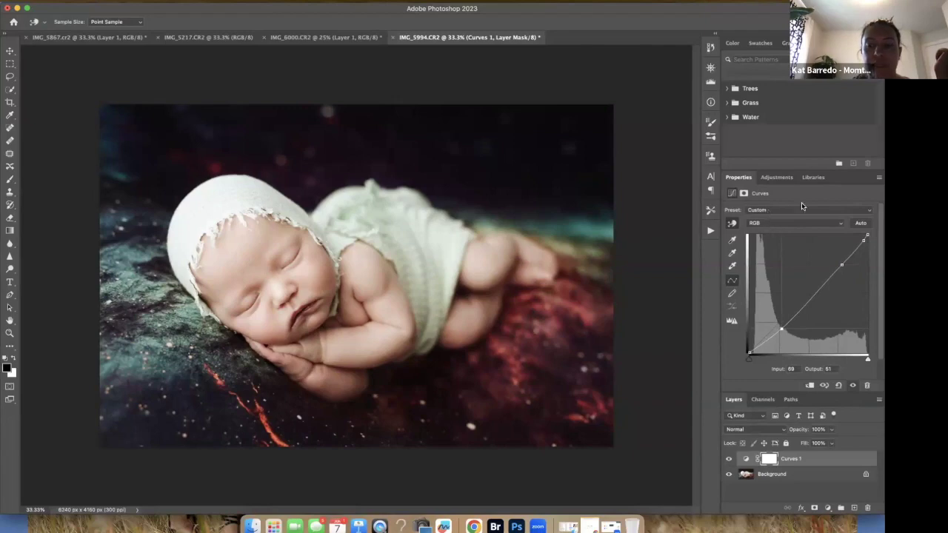
Step: View the Curves preset options, and undo the latest curve edits on the Curves layer
{"action": "left_click", "coordinate": [878, 179]}
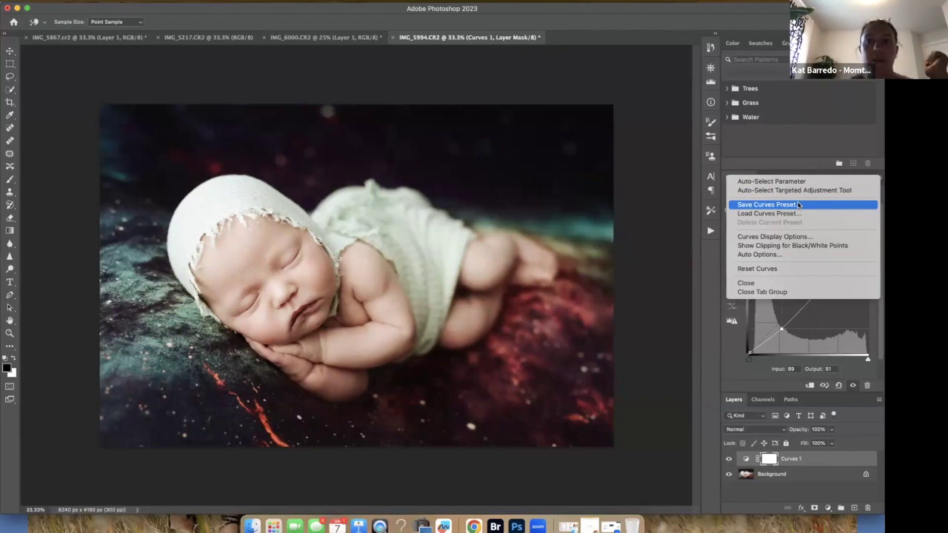
{"action": "left_click", "coordinate": [705, 332]}
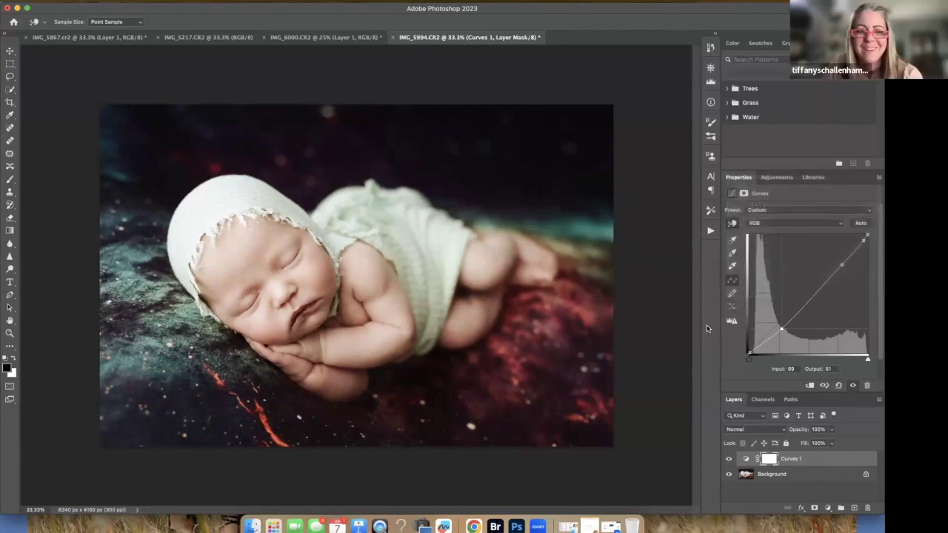
{"action": "key", "text": "super+z"}
{"action": "key", "text": "super+z"}
{"action": "key", "text": "super+z"}
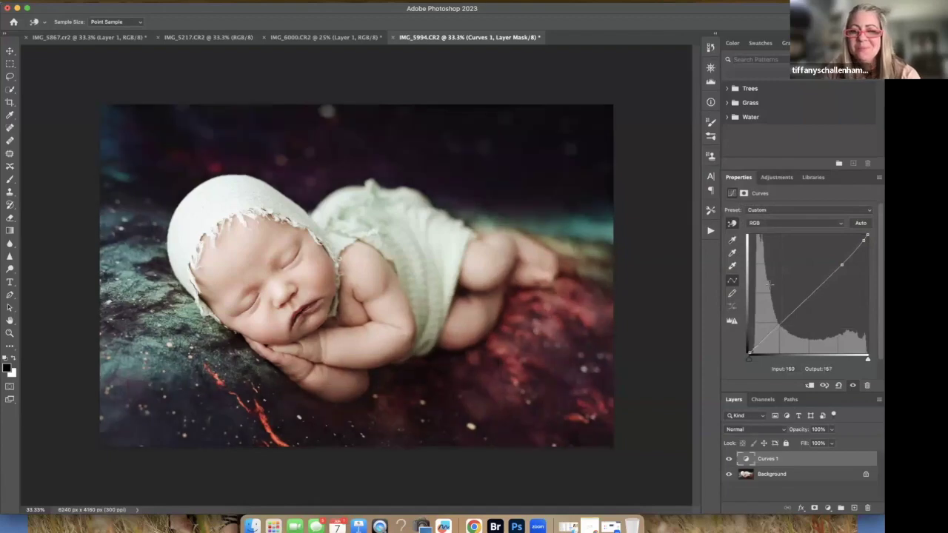
Step: Add a fresh Curves adjustment layer above the Background and lower its white point to output 211
{"action": "left_click", "coordinate": [777, 179]}
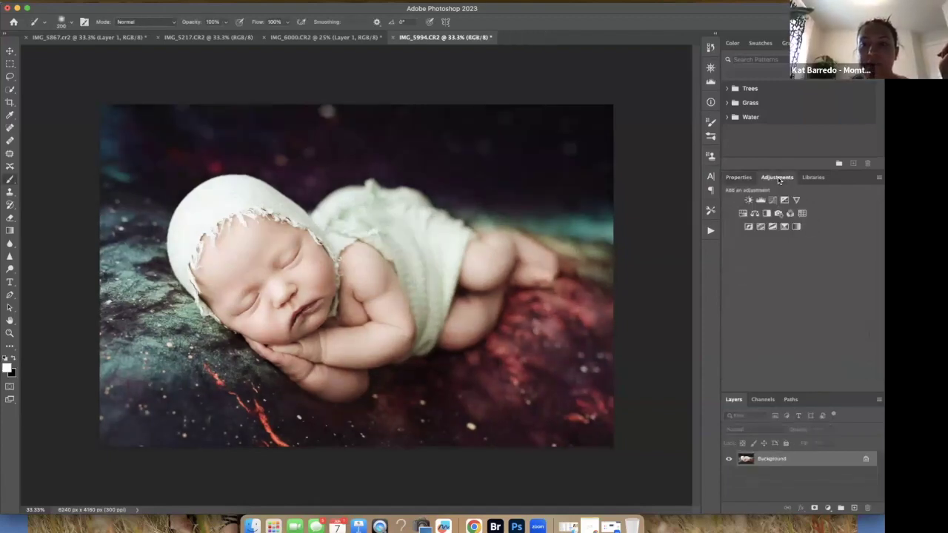
{"action": "left_click", "coordinate": [772, 201]}
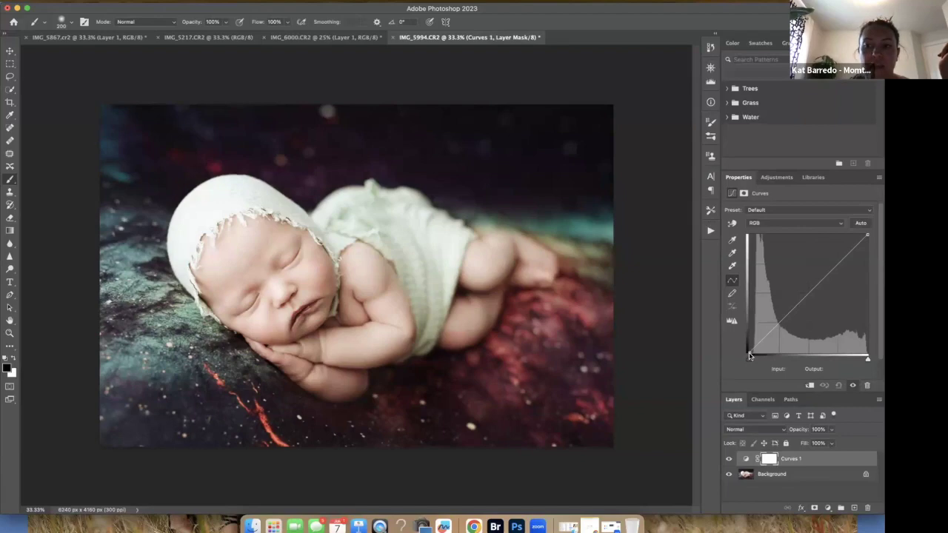
{"action": "mouse_move", "coordinate": [749, 355]}
{"action": "left_mouse_down"}
{"action": "mouse_move", "coordinate": [750, 343]}
{"action": "mouse_move", "coordinate": [731, 349]}
{"action": "mouse_move", "coordinate": [733, 323]}
{"action": "mouse_move", "coordinate": [733, 364]}
{"action": "left_mouse_up"}
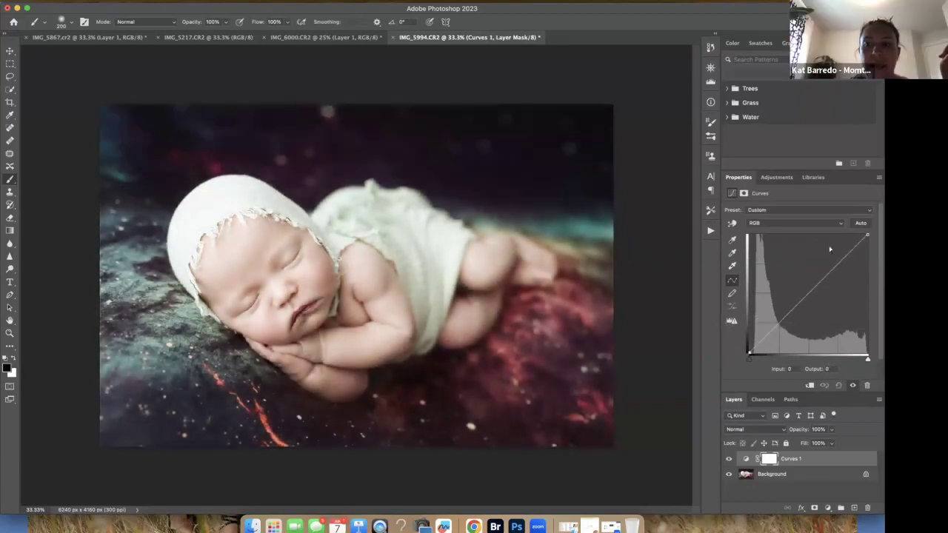
{"action": "left_click_drag", "start_coordinate": [866, 234], "coordinate": [868, 256]}
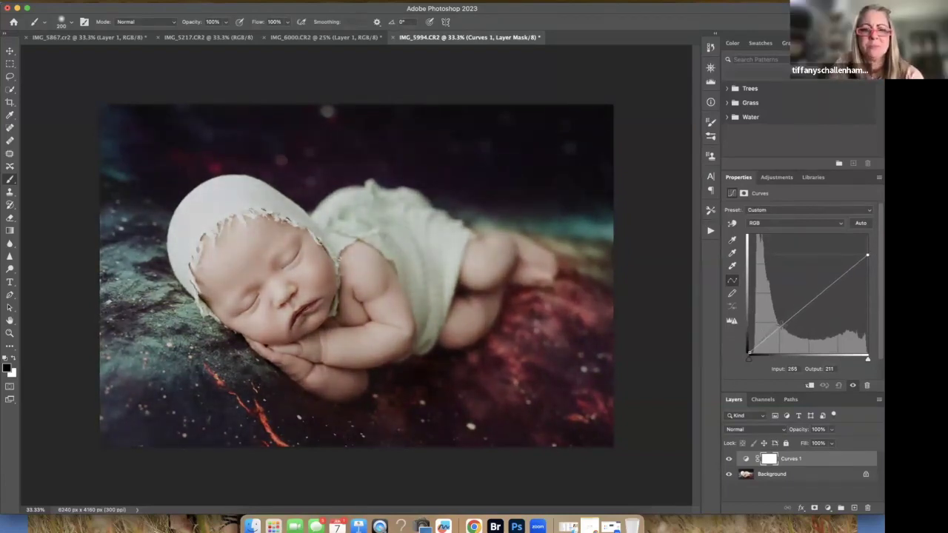
Step: Shape the curve with shadow, midtone and highlight points, raising the black point slightly and lifting the highlight point to output 170
{"action": "left_click", "coordinate": [810, 300]}
{"action": "left_click", "coordinate": [839, 276]}
{"action": "mouse_move", "coordinate": [749, 353]}
{"action": "left_mouse_down"}
{"action": "mouse_move", "coordinate": [749, 334]}
{"action": "mouse_move", "coordinate": [749, 348]}
{"action": "left_mouse_up"}
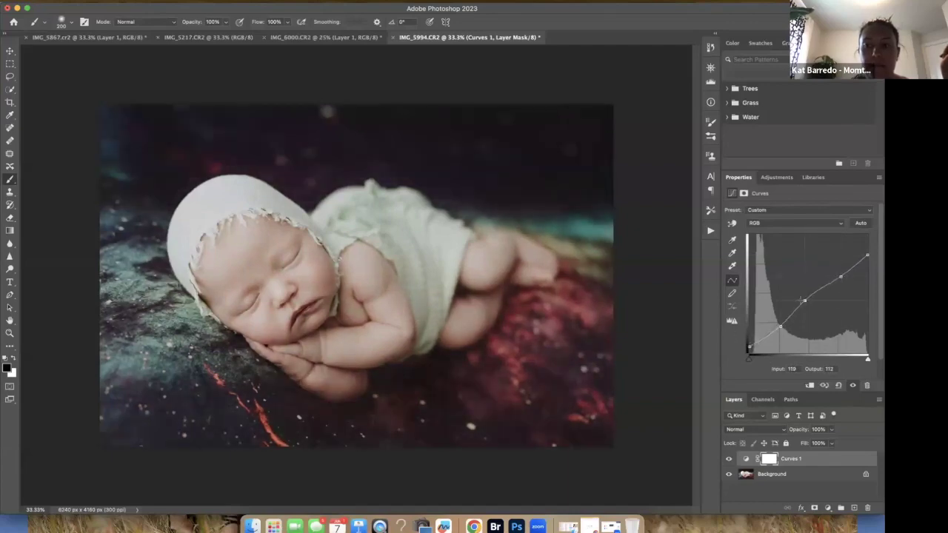
{"action": "left_click_drag", "start_coordinate": [841, 277], "coordinate": [820, 273]}
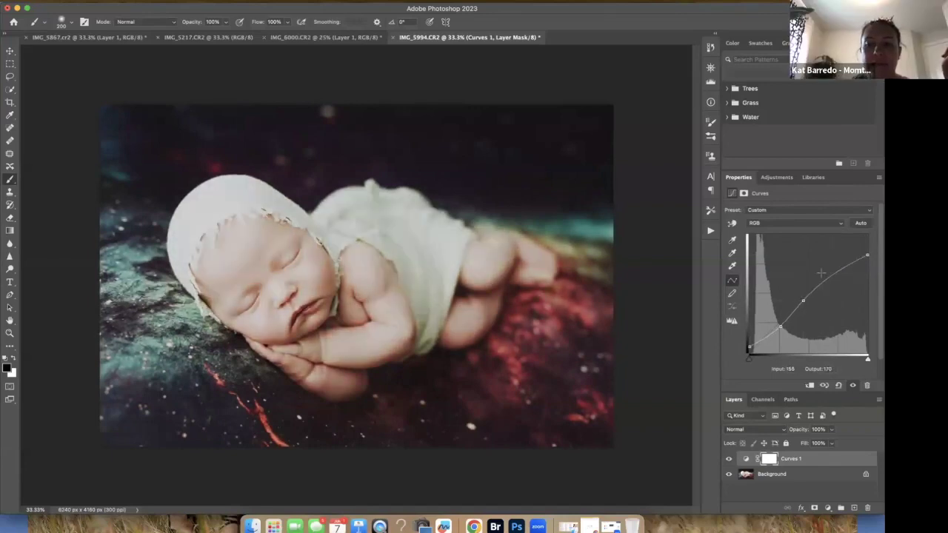
Step: Undo all the curve edits and the addition of the Curves layer
{"action": "key", "text": "super+z"}
{"action": "key", "text": "super+z"}
{"action": "key", "text": "super+z"}
{"action": "key", "text": "super+z"}
{"action": "key", "text": "super+z"}
{"action": "key", "text": "super+z"}
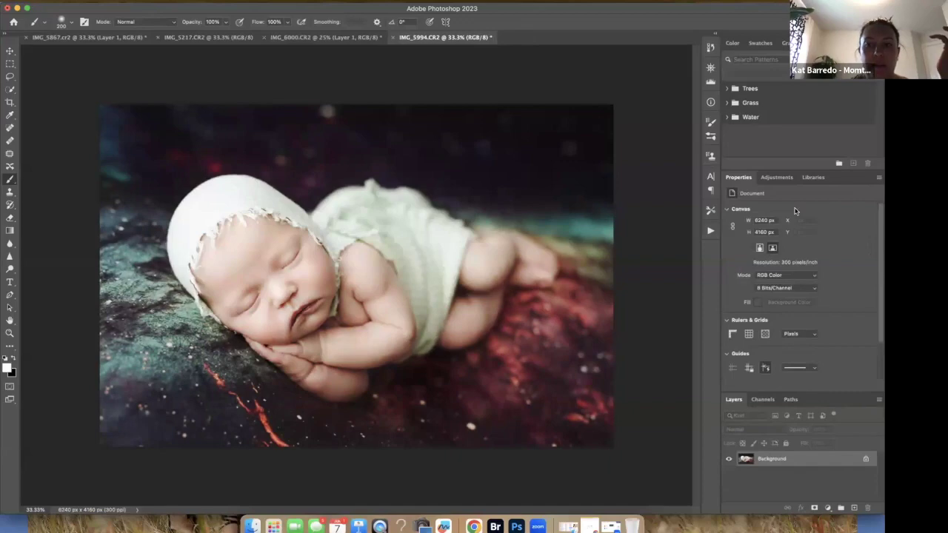
Step: Add a Color Balance adjustment layer and set its midtones to cyan-red +7, magenta-green -6 and yellow-blue +3
{"action": "left_click", "coordinate": [776, 177]}
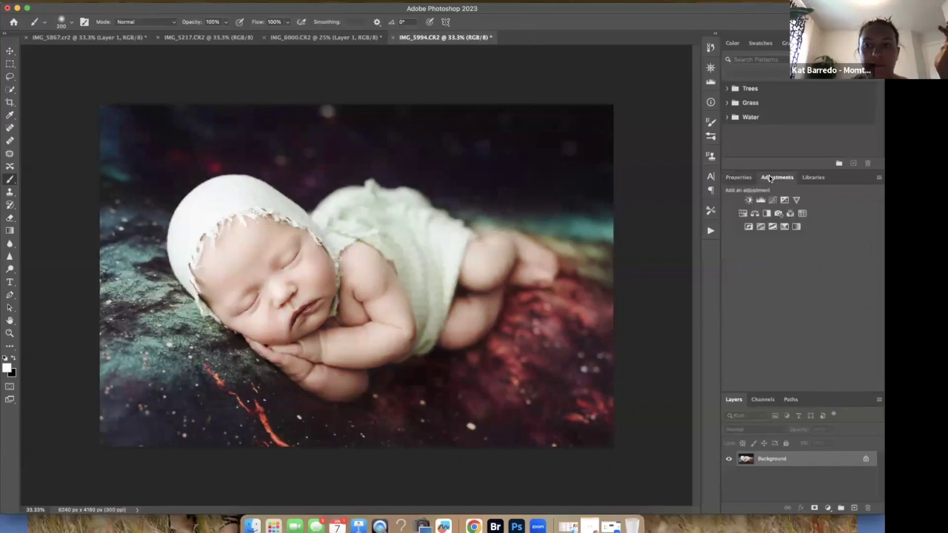
{"action": "left_click", "coordinate": [754, 214]}
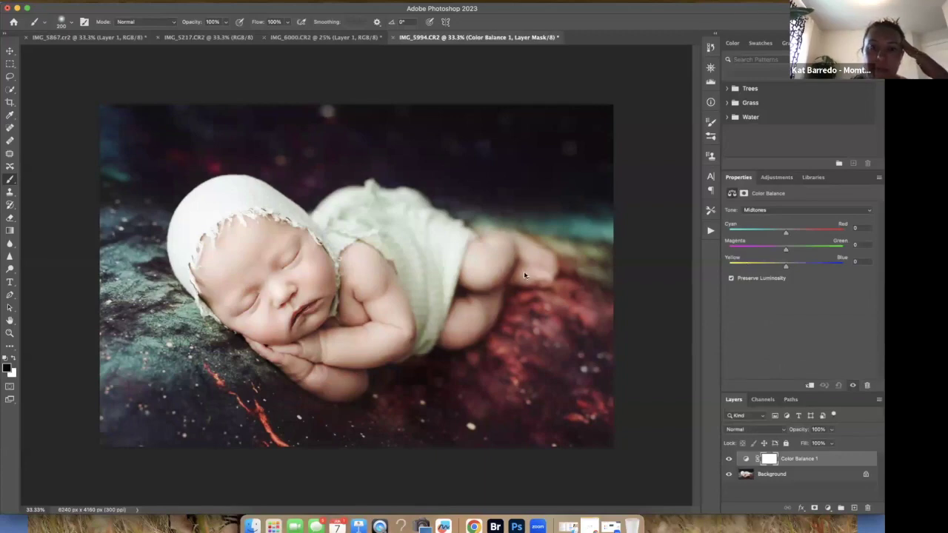
{"action": "key", "text": "super+equal"}
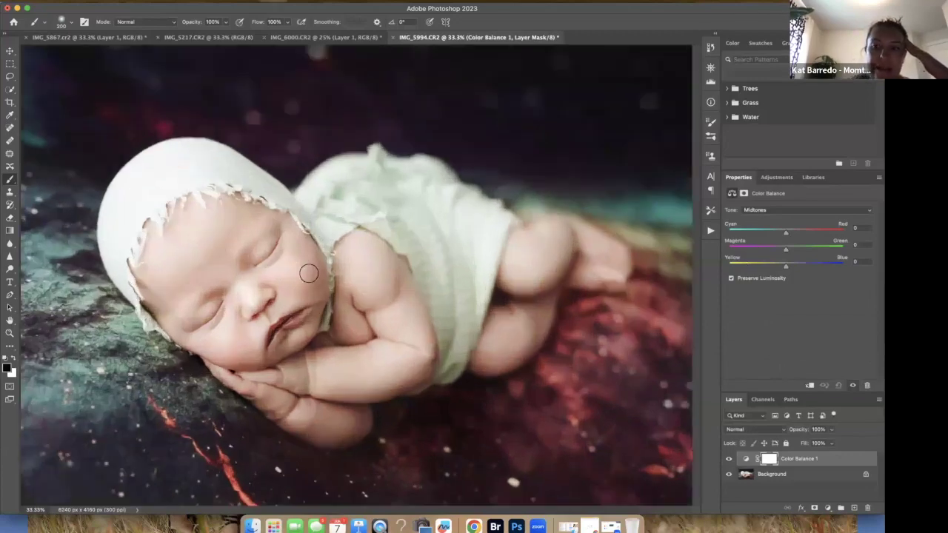
{"action": "left_click_drag", "start_coordinate": [786, 235], "coordinate": [790, 237]}
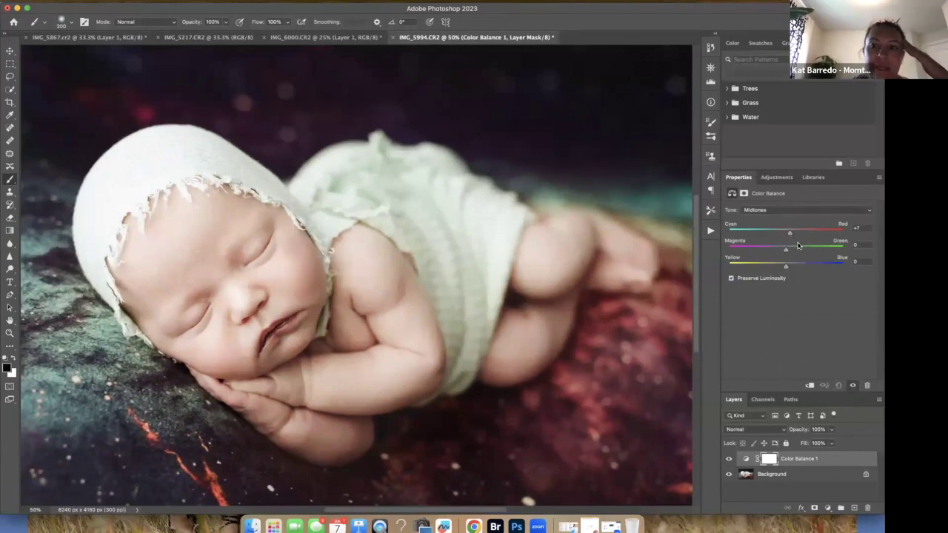
{"action": "left_click_drag", "start_coordinate": [787, 253], "coordinate": [781, 252]}
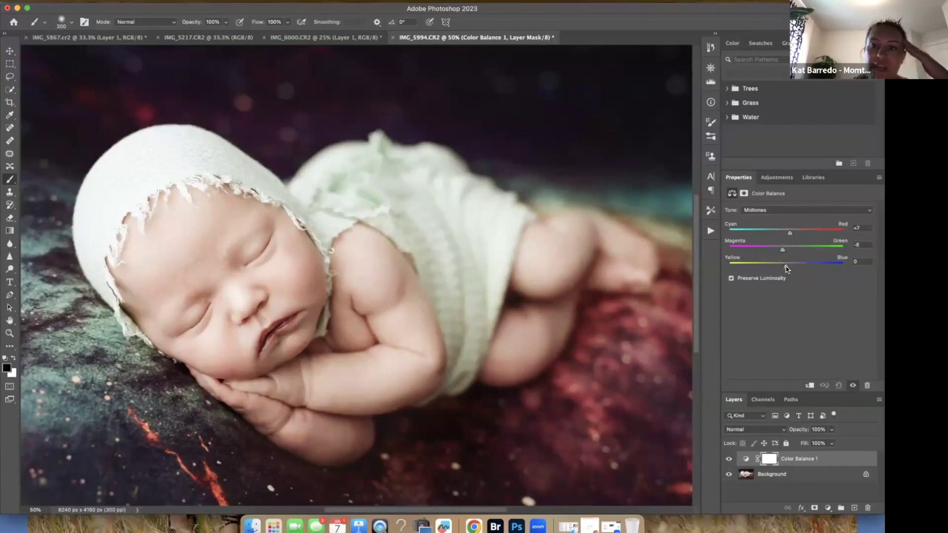
{"action": "left_click_drag", "start_coordinate": [786, 268], "coordinate": [787, 269]}
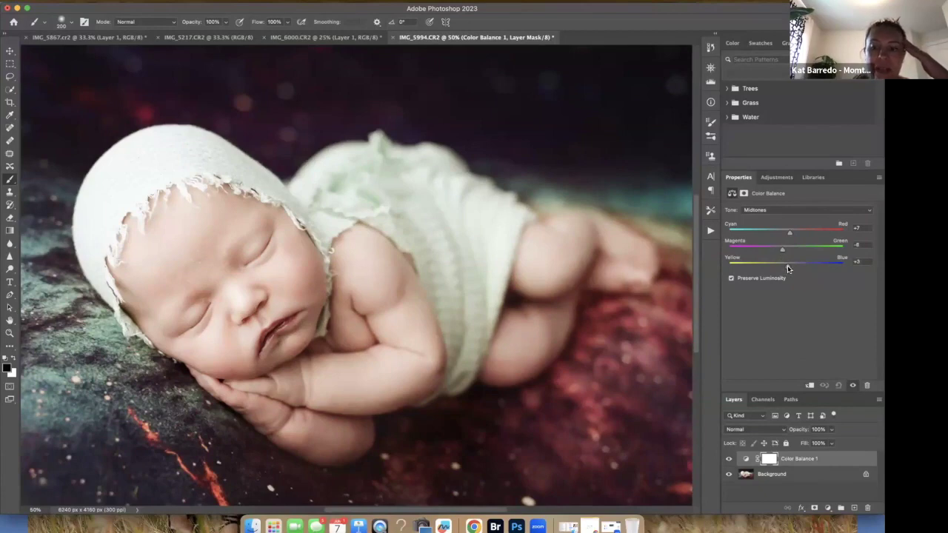
{"action": "key", "text": "super+minus"}
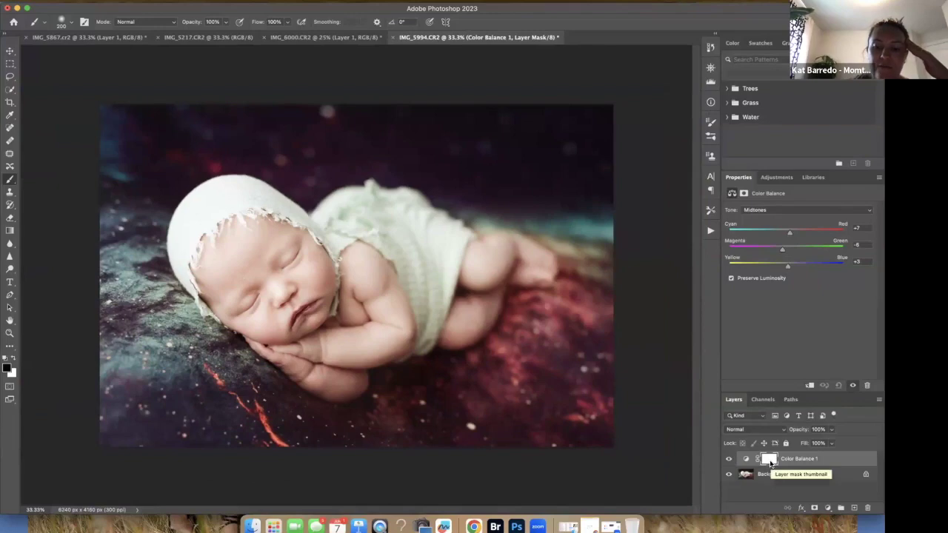
Step: Invert the Color Balance mask to black and paint white over the baby's skin with a size 800 brush
{"action": "key", "text": "super+i"}
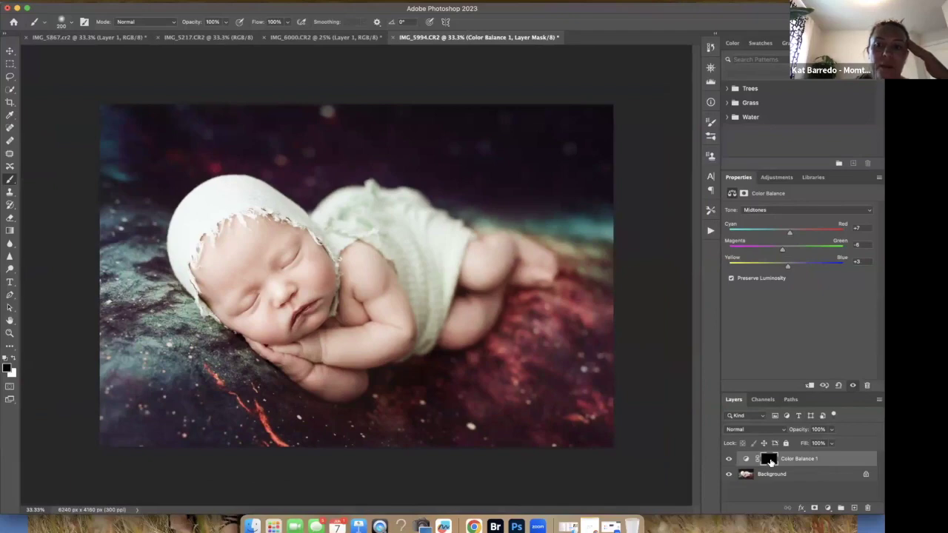
{"action": "key", "text": "x"}
{"action": "key", "text": "bracketright"}
{"action": "key", "text": "bracketright"}
{"action": "key", "text": "bracketright"}
{"action": "key", "text": "bracketright"}
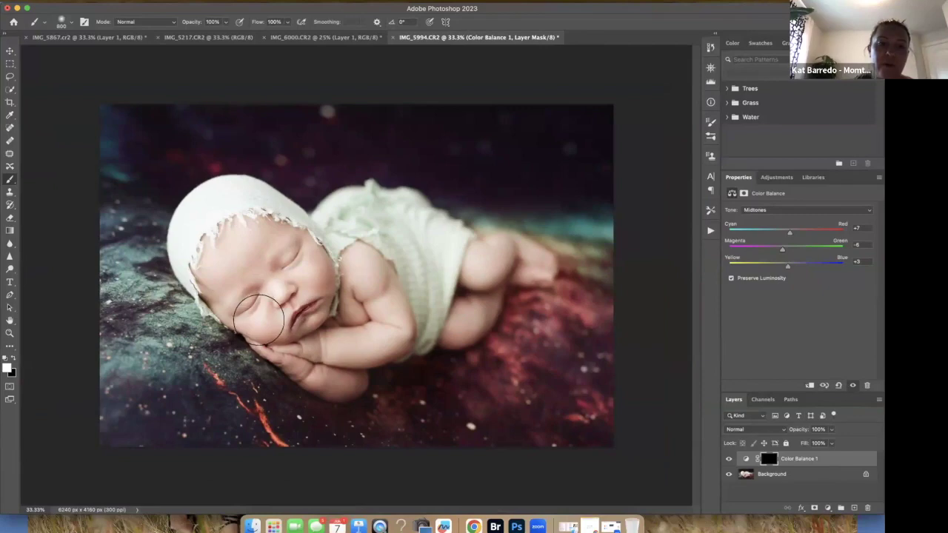
{"action": "mouse_move", "coordinate": [222, 232]}
{"action": "left_mouse_down"}
{"action": "mouse_move", "coordinate": [437, 265]}
{"action": "mouse_move", "coordinate": [471, 323]}
{"action": "mouse_move", "coordinate": [502, 261]}
{"action": "left_mouse_up"}
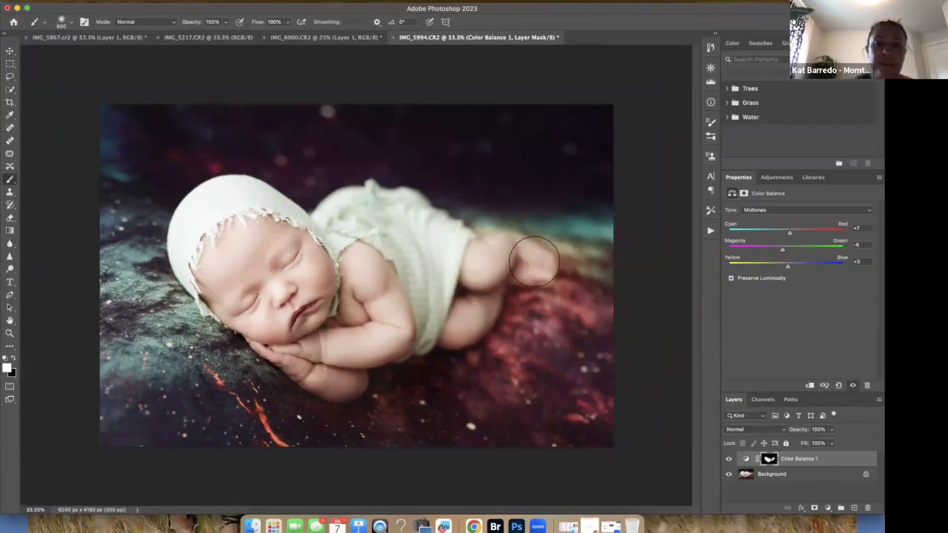
{"action": "mouse_move", "coordinate": [269, 258]}
{"action": "left_mouse_down"}
{"action": "mouse_move", "coordinate": [262, 288]}
{"action": "mouse_move", "coordinate": [290, 246]}
{"action": "mouse_move", "coordinate": [285, 308]}
{"action": "mouse_move", "coordinate": [321, 354]}
{"action": "mouse_move", "coordinate": [380, 327]}
{"action": "mouse_move", "coordinate": [368, 277]}
{"action": "mouse_move", "coordinate": [314, 362]}
{"action": "mouse_move", "coordinate": [287, 338]}
{"action": "mouse_move", "coordinate": [453, 294]}
{"action": "mouse_move", "coordinate": [461, 313]}
{"action": "mouse_move", "coordinate": [484, 274]}
{"action": "mouse_move", "coordinate": [533, 261]}
{"action": "left_mouse_up"}
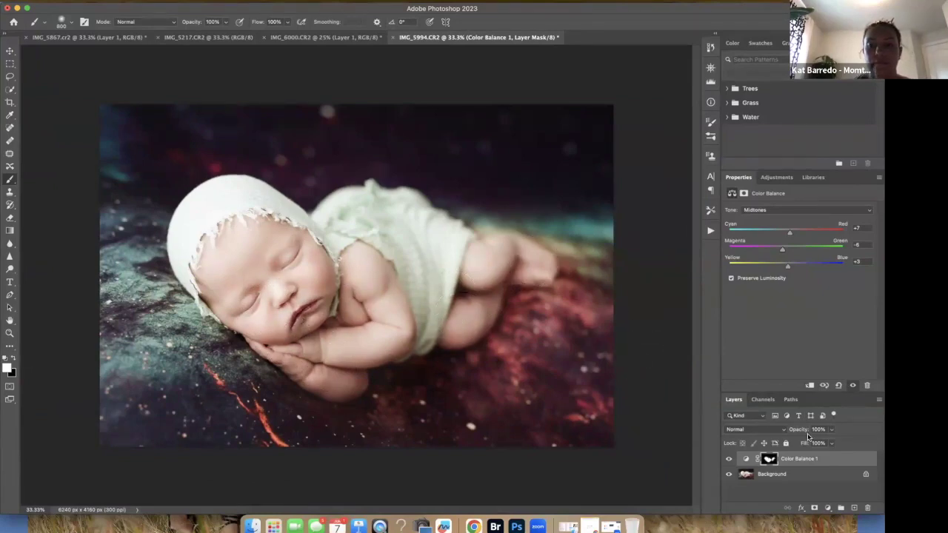
Step: Enlarge the layer list area and delete the Color Balance adjustment layer
{"action": "left_click_drag", "start_coordinate": [787, 390], "coordinate": [785, 290]}
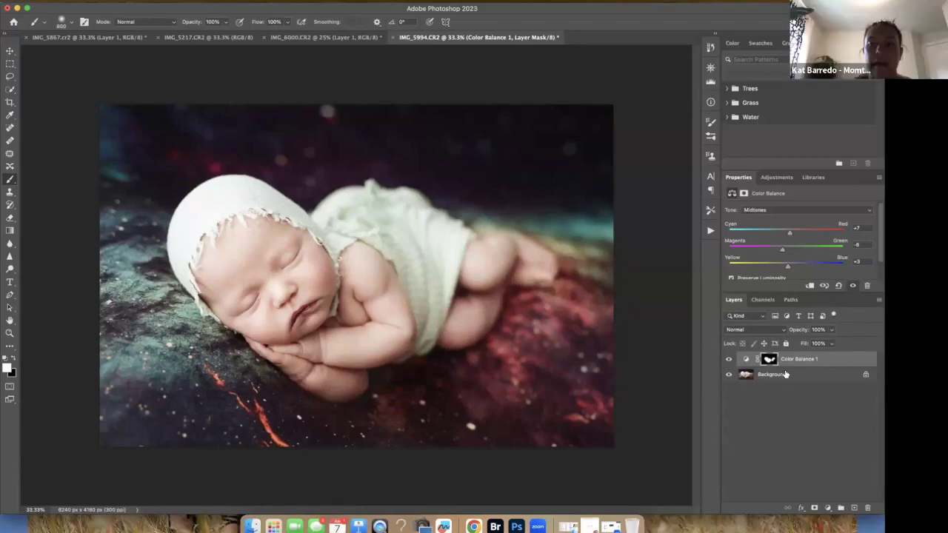
{"action": "key", "text": "BackSpace"}
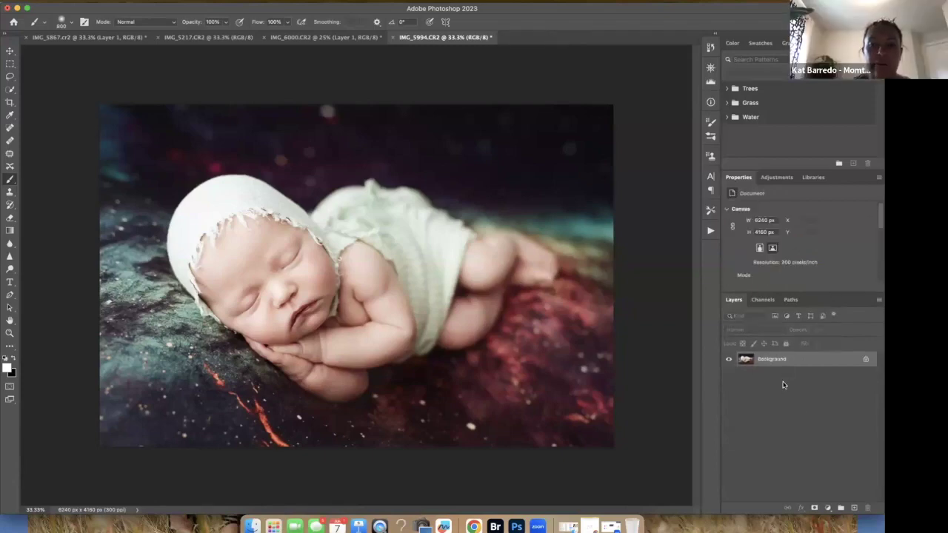